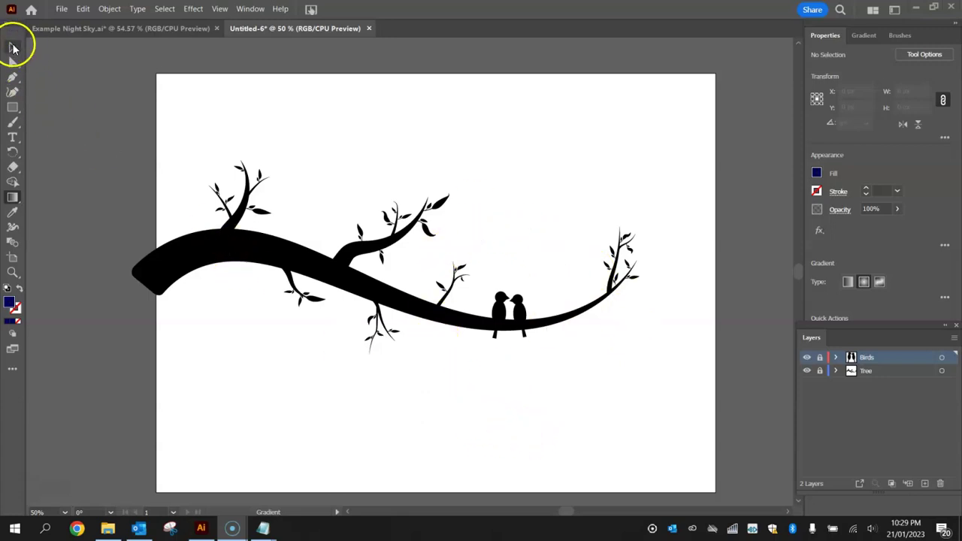
# Step: In a floating Layers panel, add a layer named 'Sky' and drag it beneath Tree and Birds
pyautogui.click(12, 46)
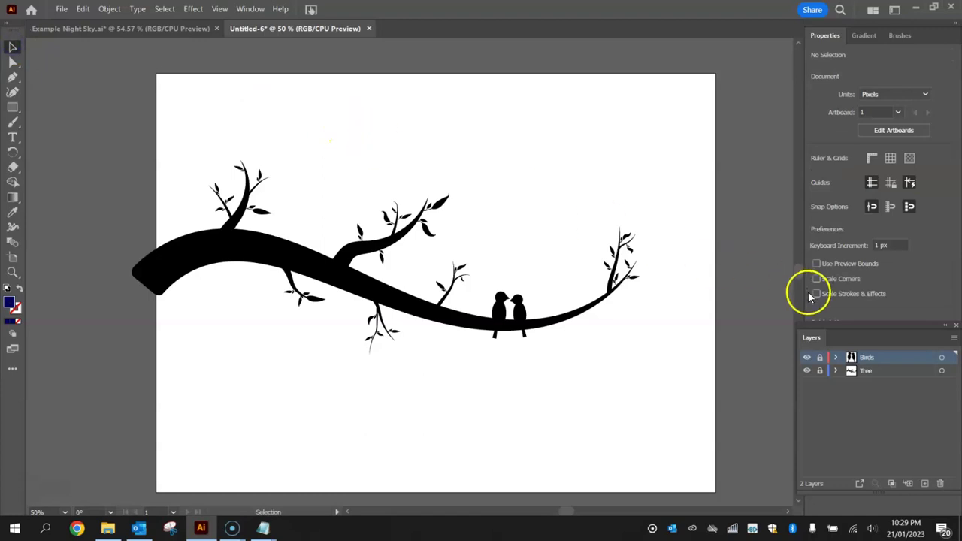
pyautogui.moveTo(817, 337); pyautogui.dragTo(668, 205)
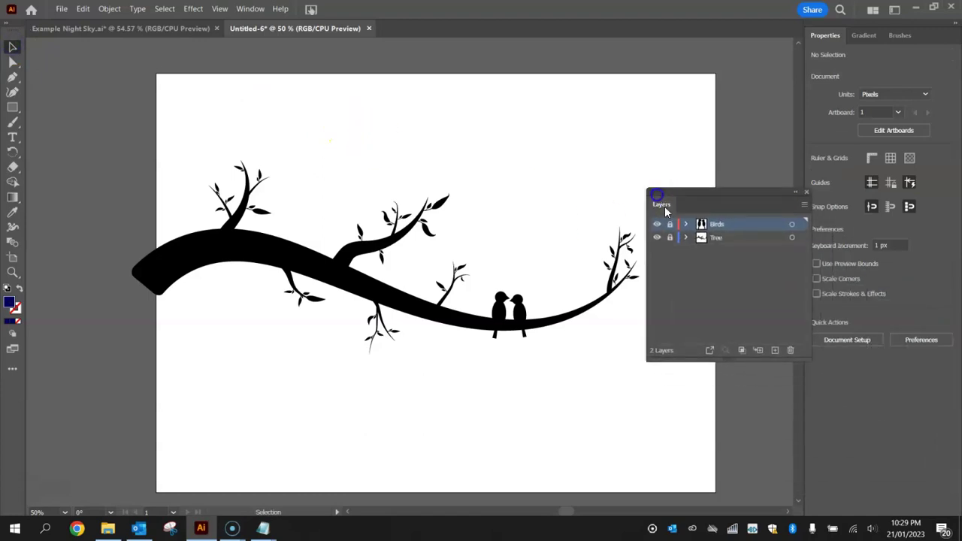
pyautogui.click(776, 352)
pyautogui.doubleClick(719, 223)
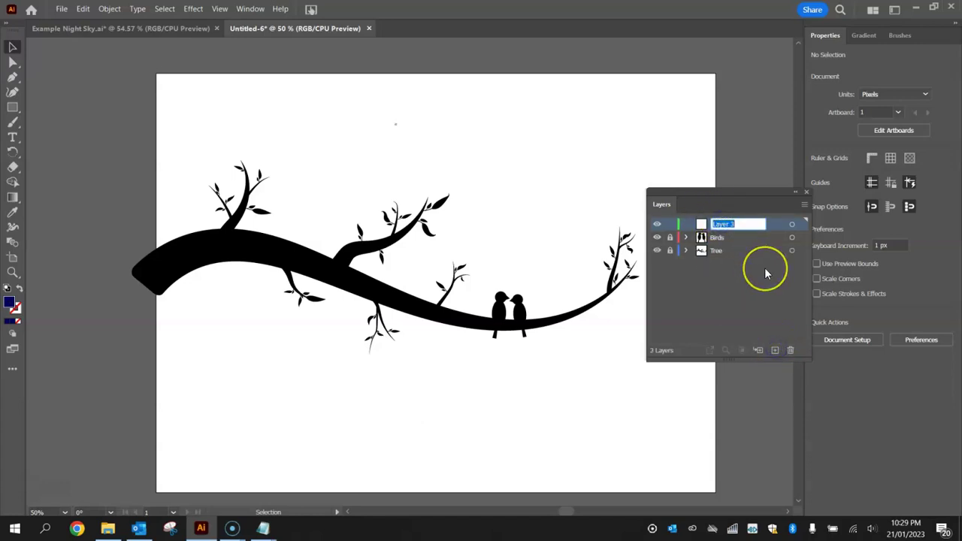
pyautogui.write('Sky')
pyautogui.press('Return')
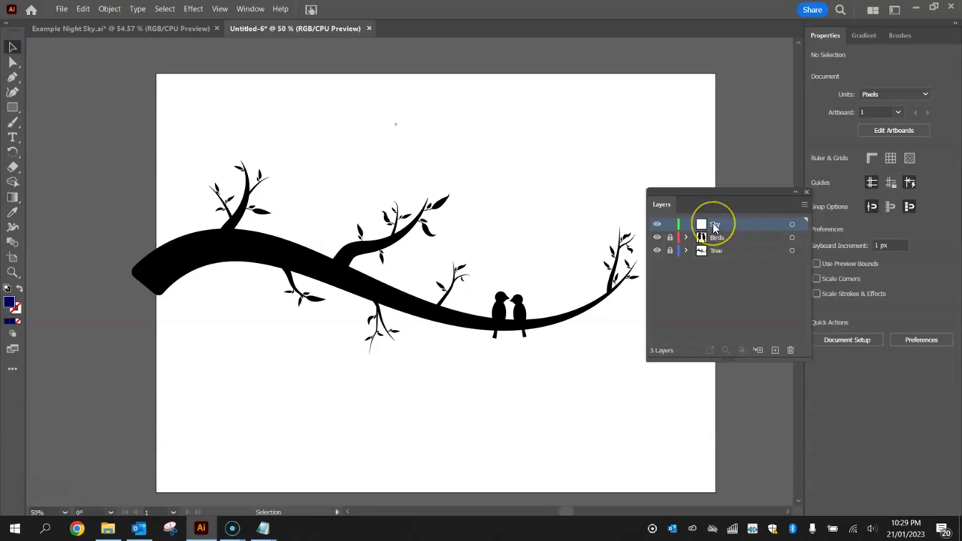
pyautogui.moveTo(715, 228); pyautogui.dragTo(716, 255)
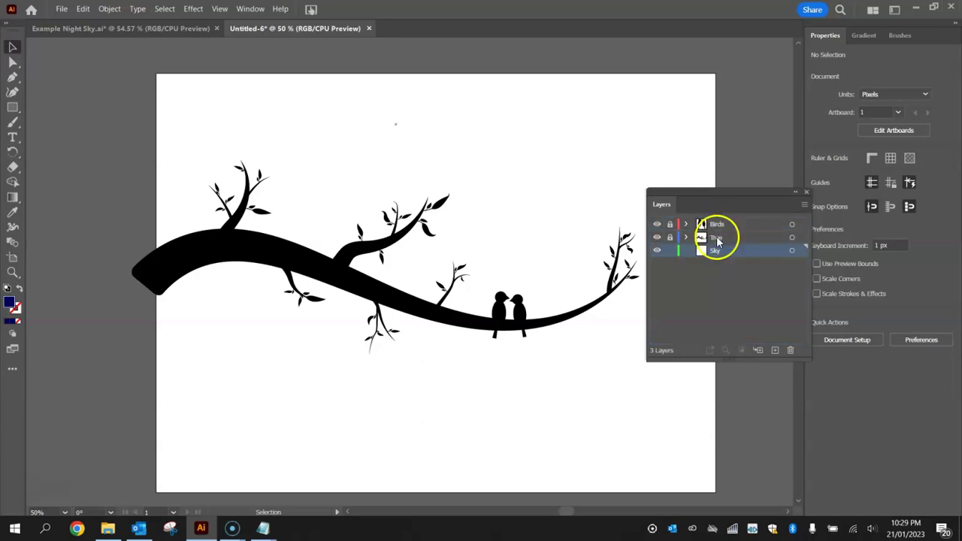
pyautogui.moveTo(697, 188); pyautogui.dragTo(829, 276)
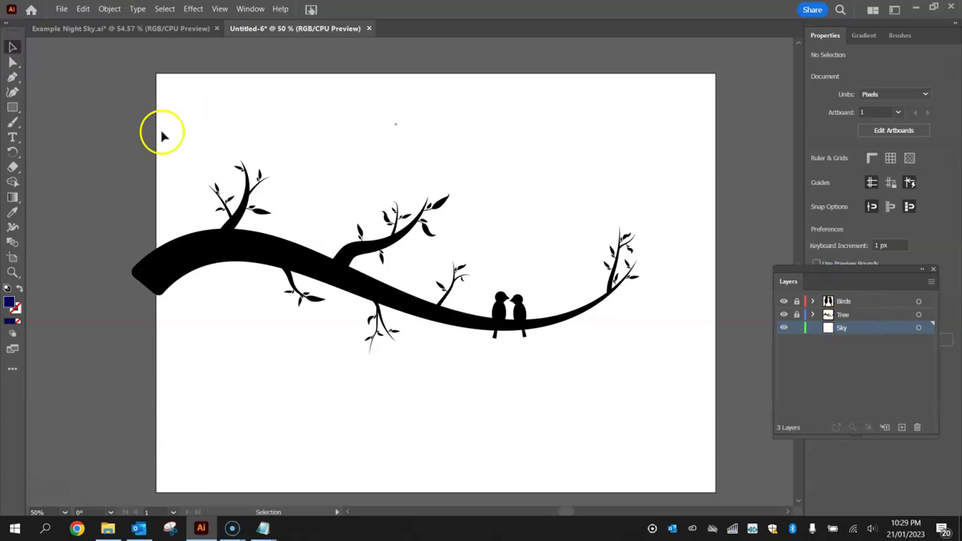
# Step: Draw a dark navy 1024 × 768 px rectangle covering the entire artboard on the Sky layer
pyautogui.click(12, 107)
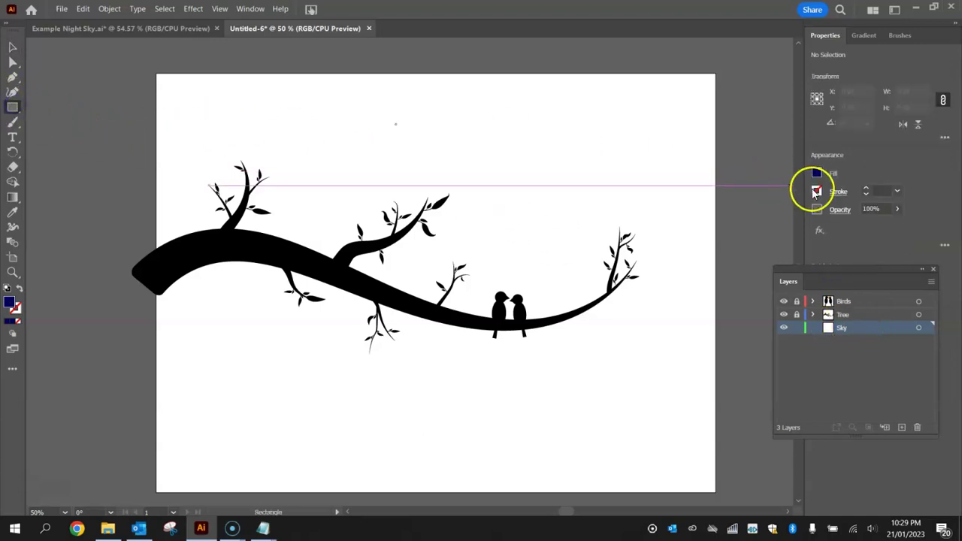
pyautogui.click(816, 173)
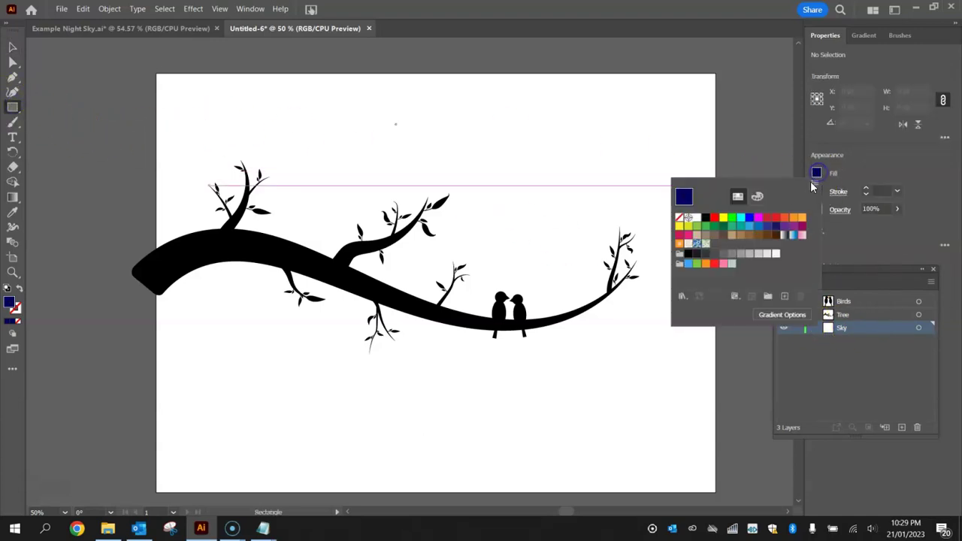
pyautogui.click(783, 217)
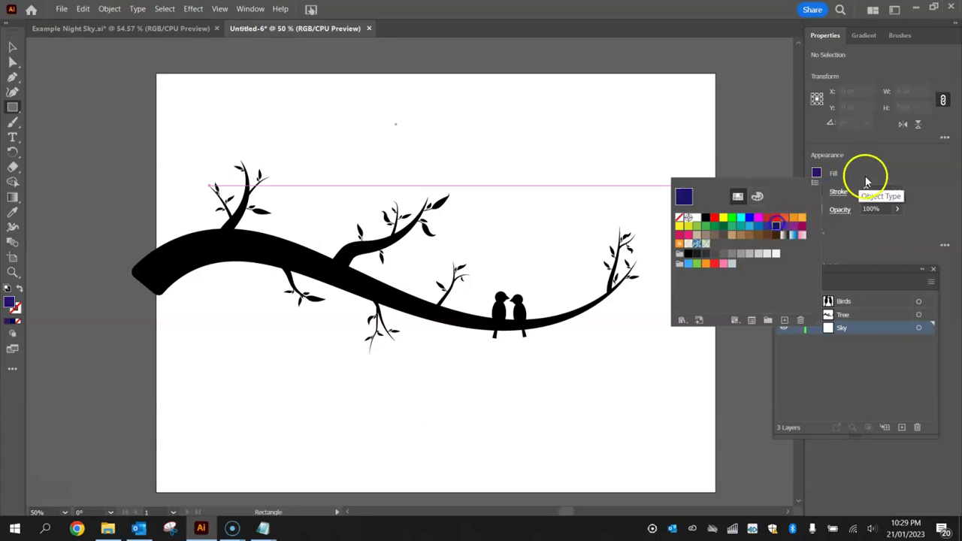
pyautogui.press('Escape')
pyautogui.moveTo(844, 270); pyautogui.dragTo(875, 301)
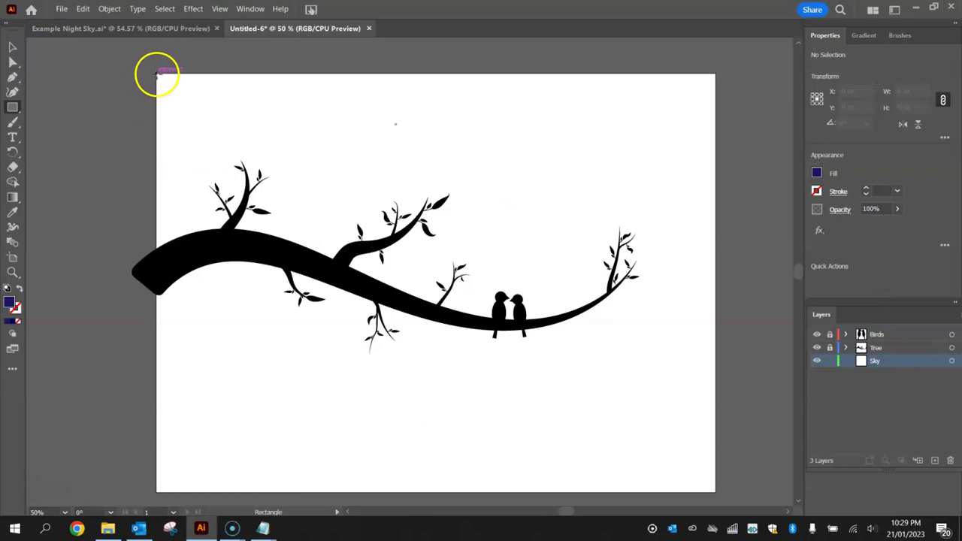
pyautogui.moveTo(156, 73); pyautogui.dragTo(715, 493)
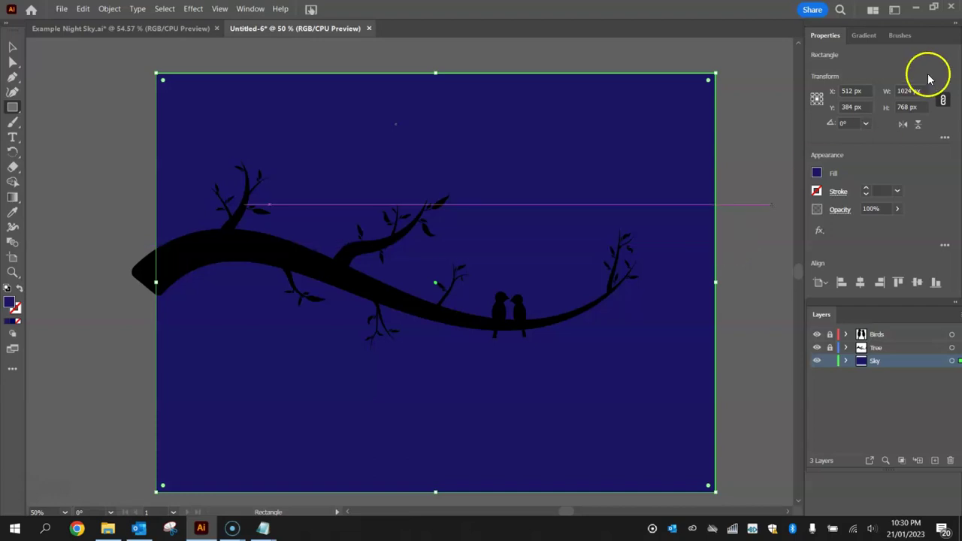
# Step: Apply the white-to-black gradient swatch to the sky rectangle and set the gradient type to Radial
pyautogui.click(817, 173)
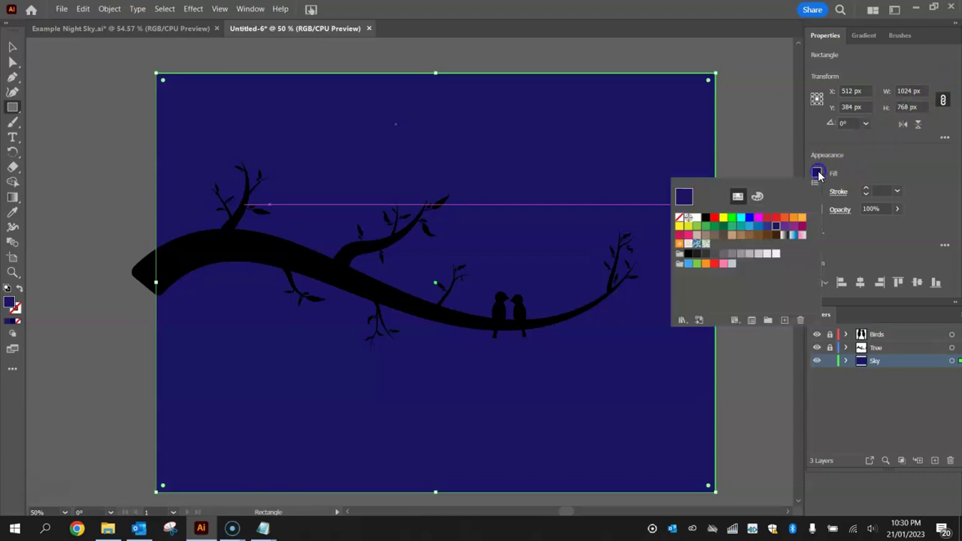
pyautogui.click(786, 236)
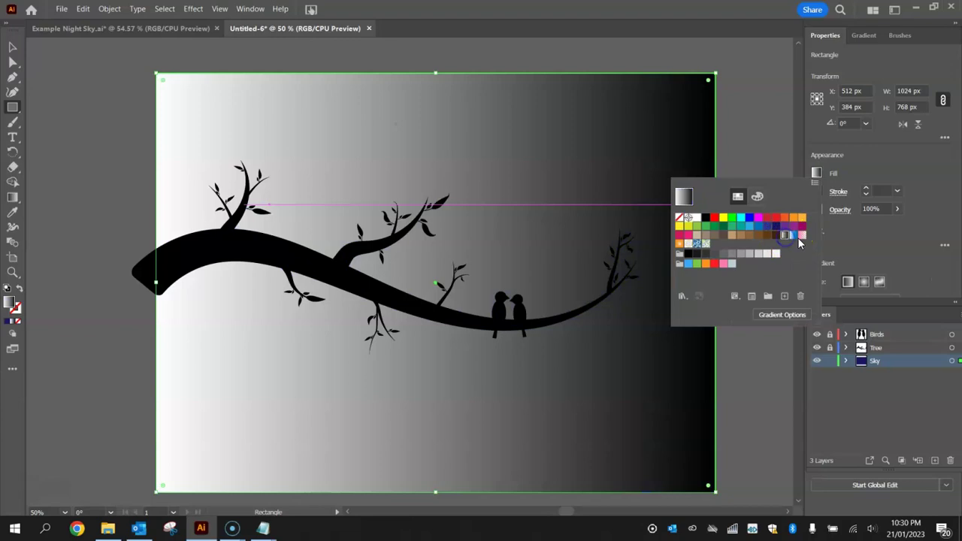
pyautogui.click(854, 156)
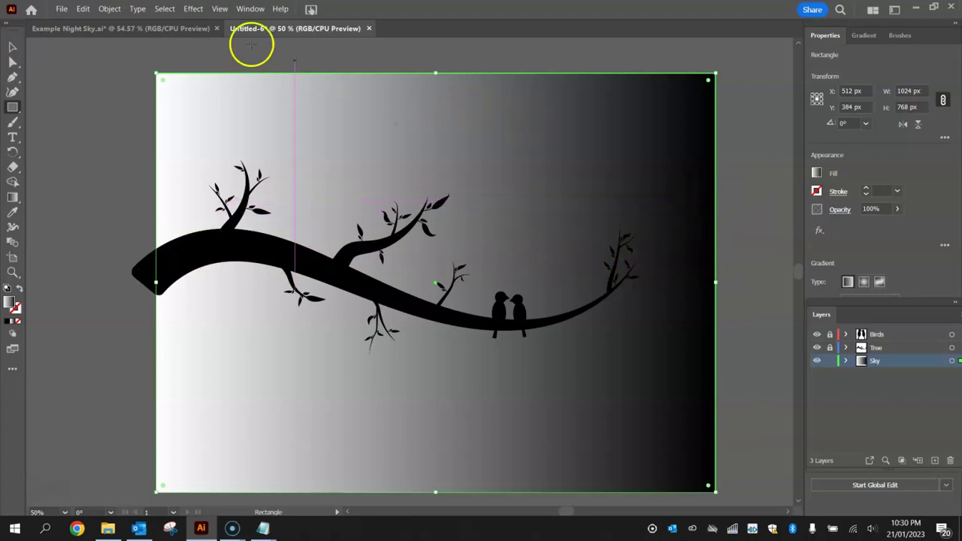
pyautogui.click(261, 9)
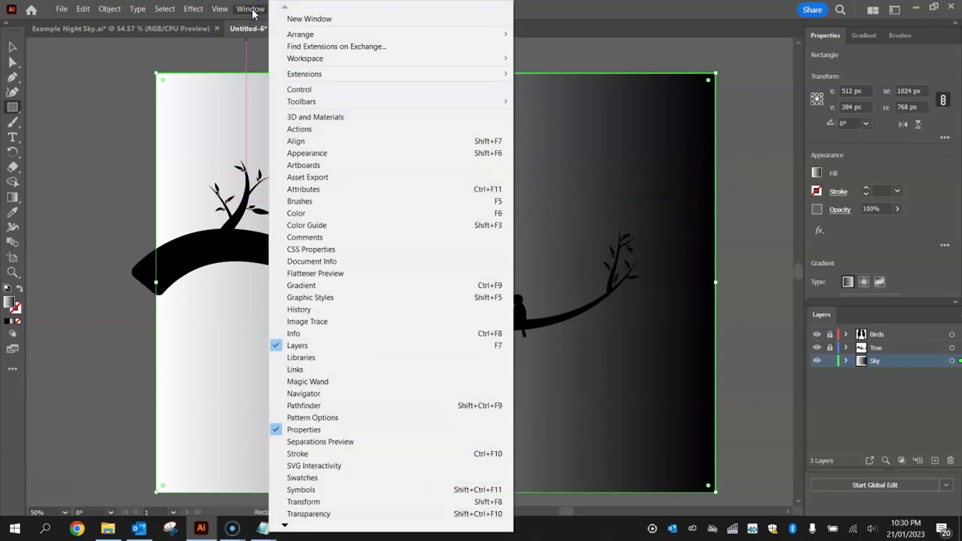
pyautogui.click(316, 285)
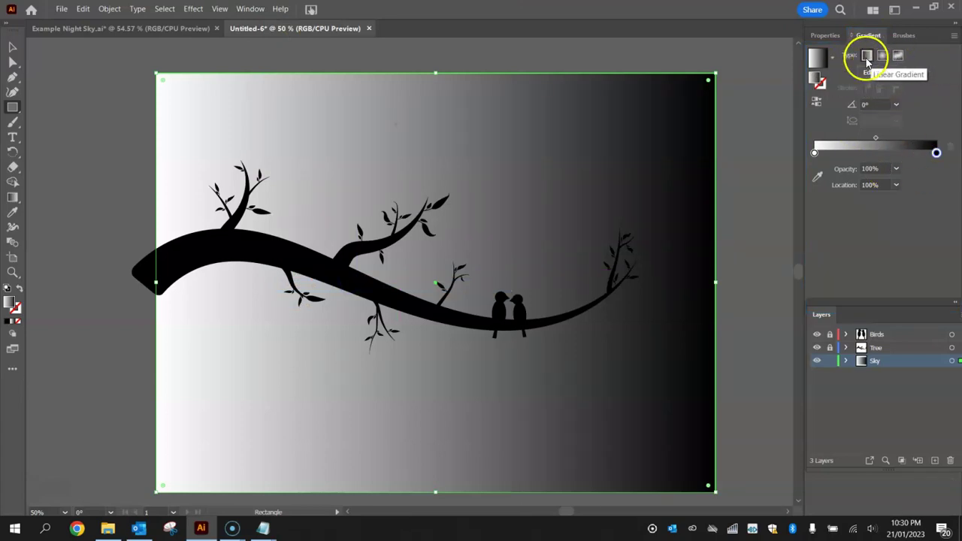
pyautogui.click(865, 57)
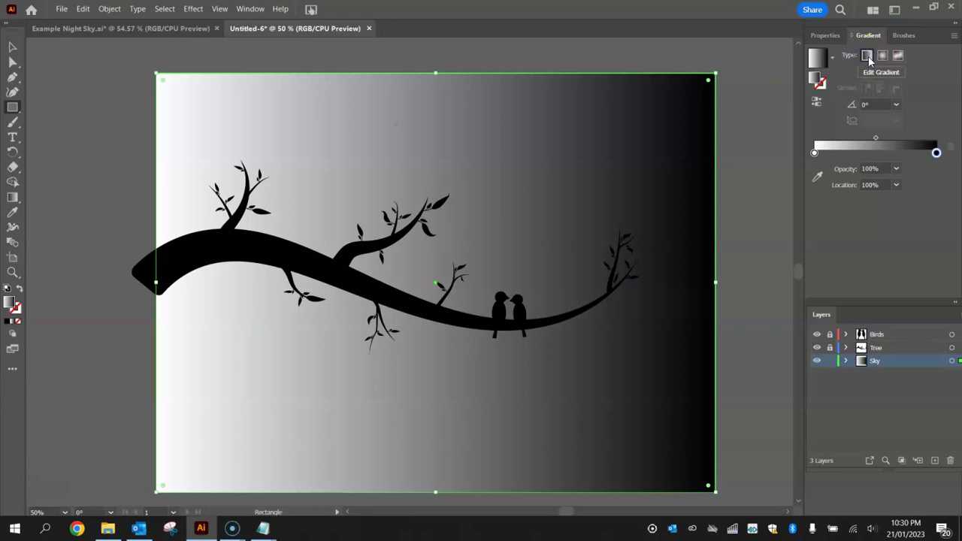
pyautogui.click(883, 57)
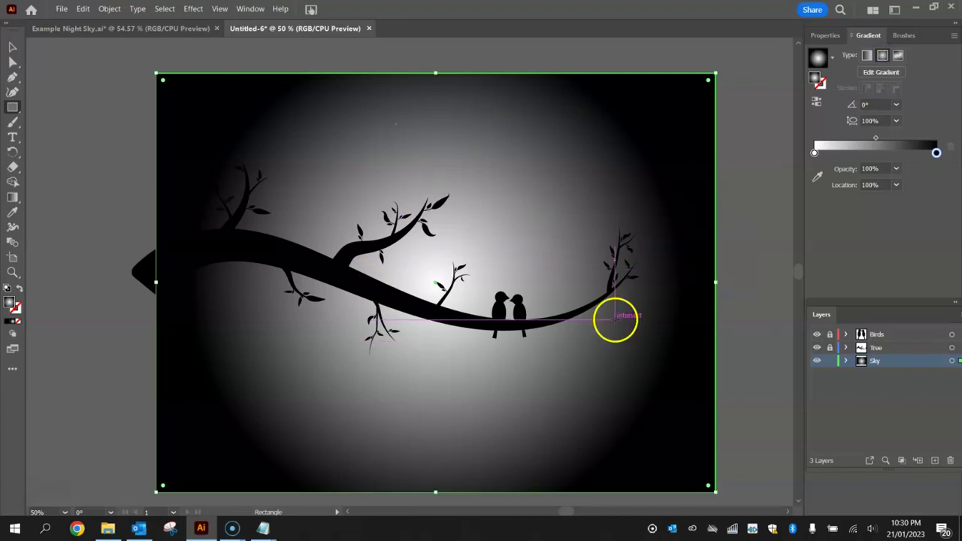
# Step: Recolour the white centre gradient stop to dark blue with its green value reduced to 0
pyautogui.click(813, 153)
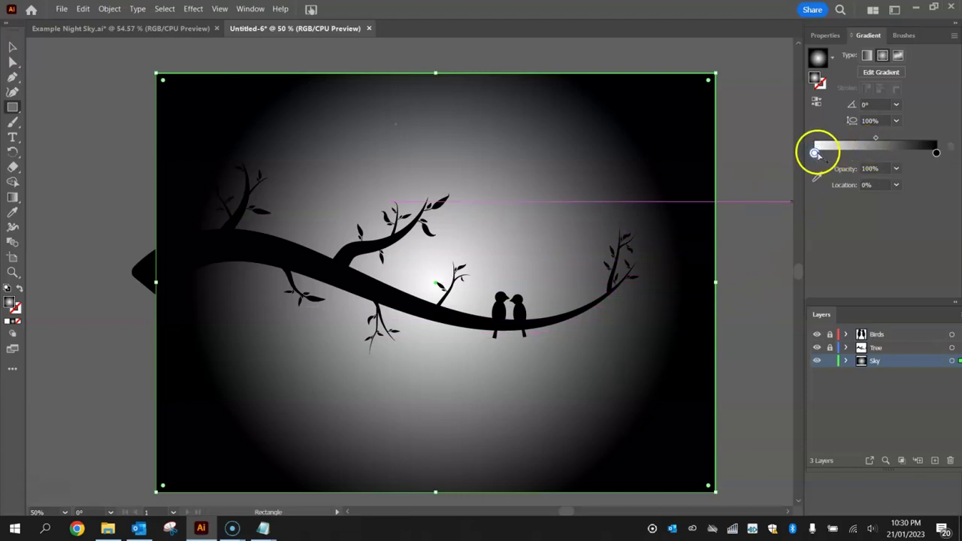
pyautogui.doubleClick(815, 154)
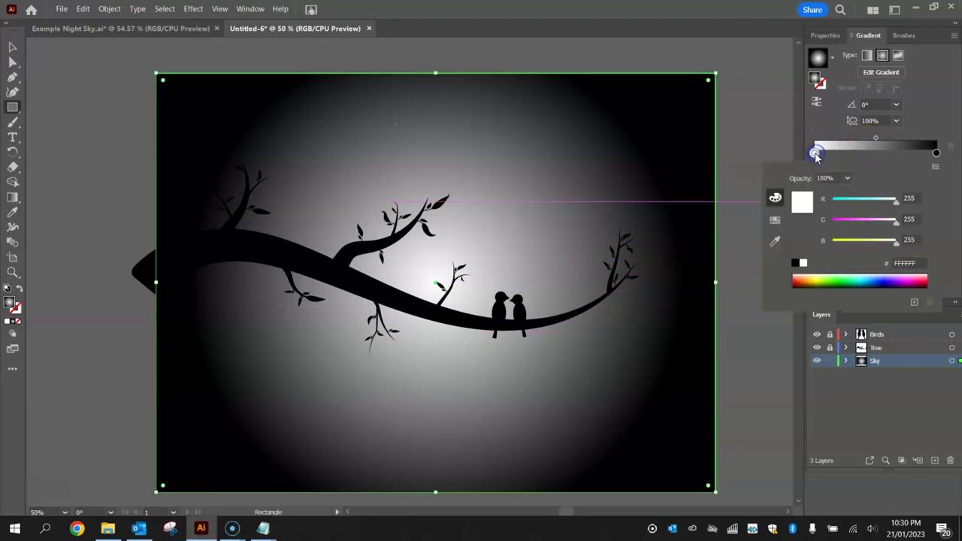
pyautogui.click(774, 219)
pyautogui.click(863, 201)
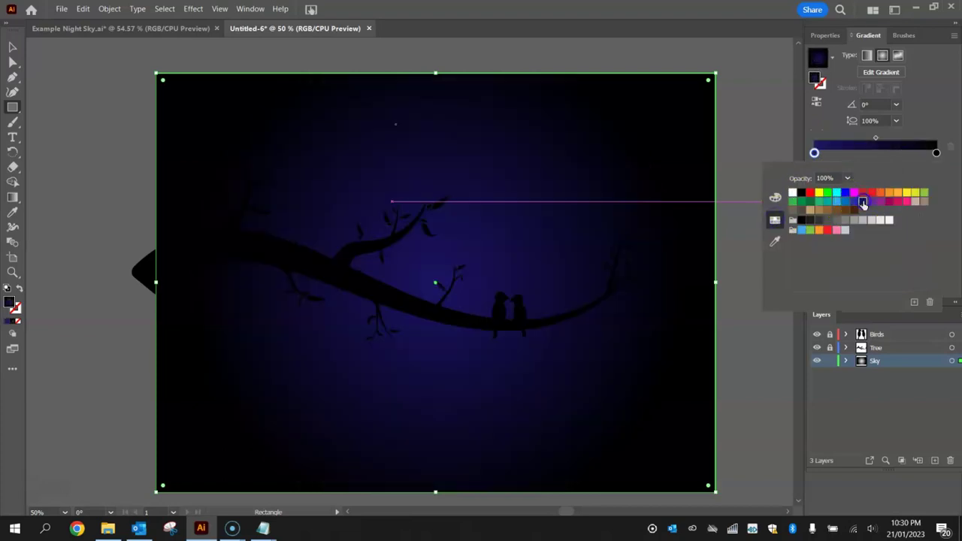
pyautogui.click(775, 197)
pyautogui.moveTo(837, 229); pyautogui.dragTo(822, 226)
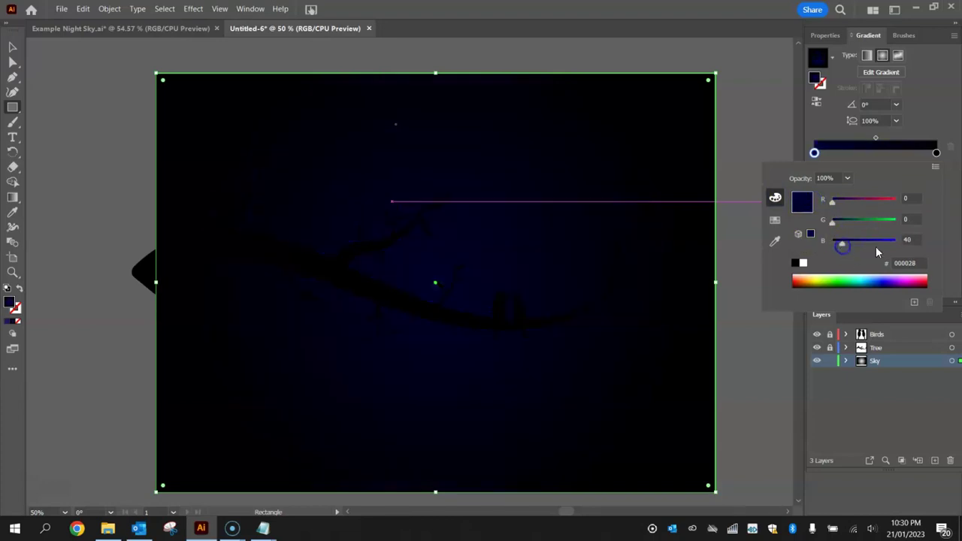
pyautogui.click(889, 160)
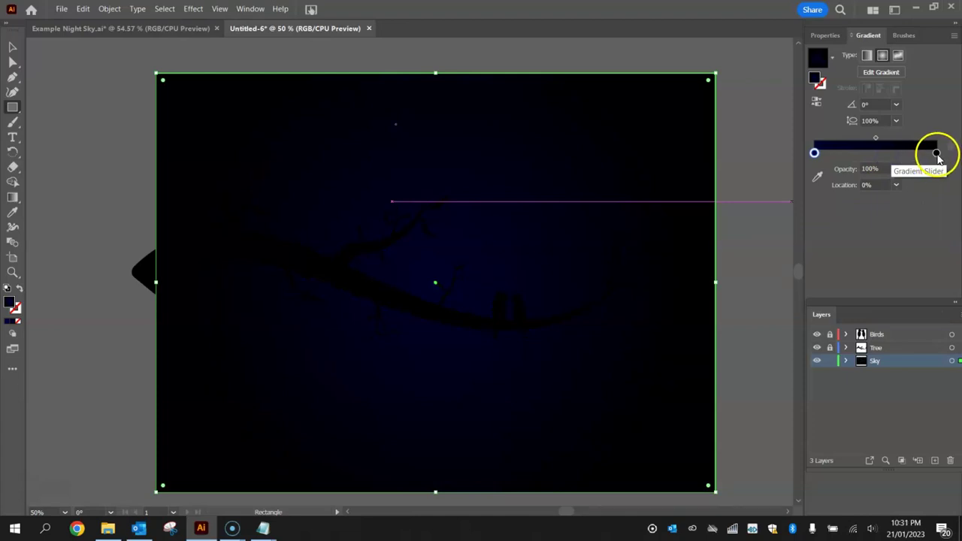
# Step: Recolour the black outer stop to a blue-purple with green at 0 and slightly lighter blue
pyautogui.doubleClick(936, 153)
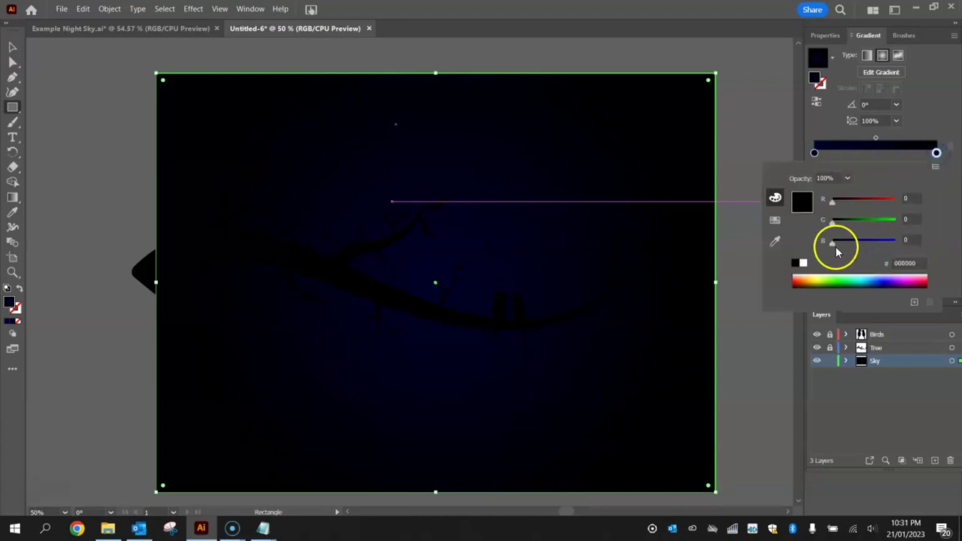
pyautogui.click(774, 219)
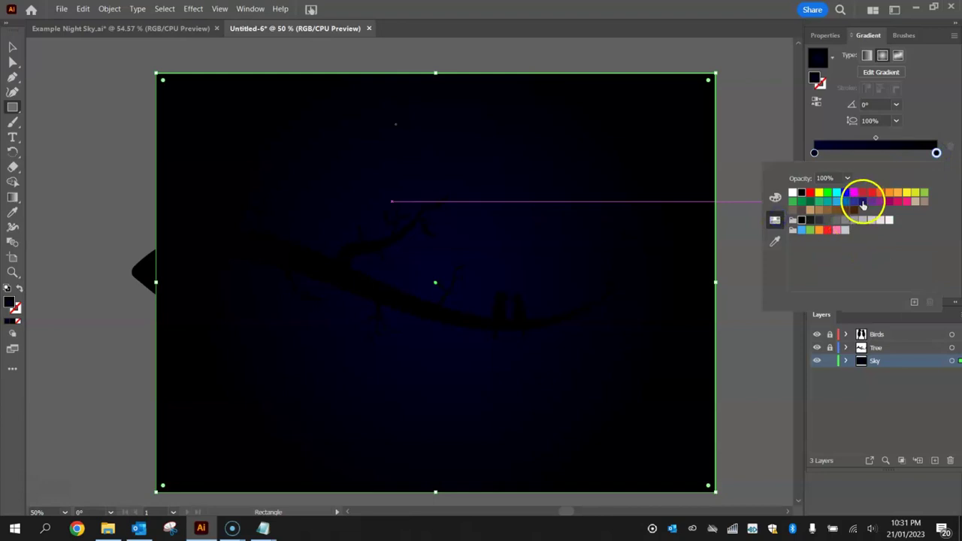
pyautogui.click(861, 199)
pyautogui.click(775, 197)
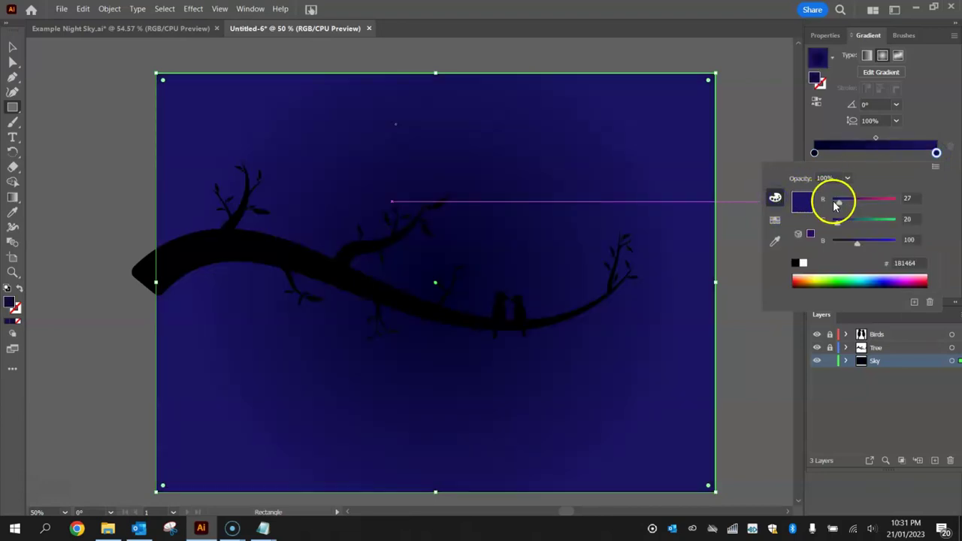
pyautogui.moveTo(836, 222); pyautogui.dragTo(828, 222)
pyautogui.click(859, 250)
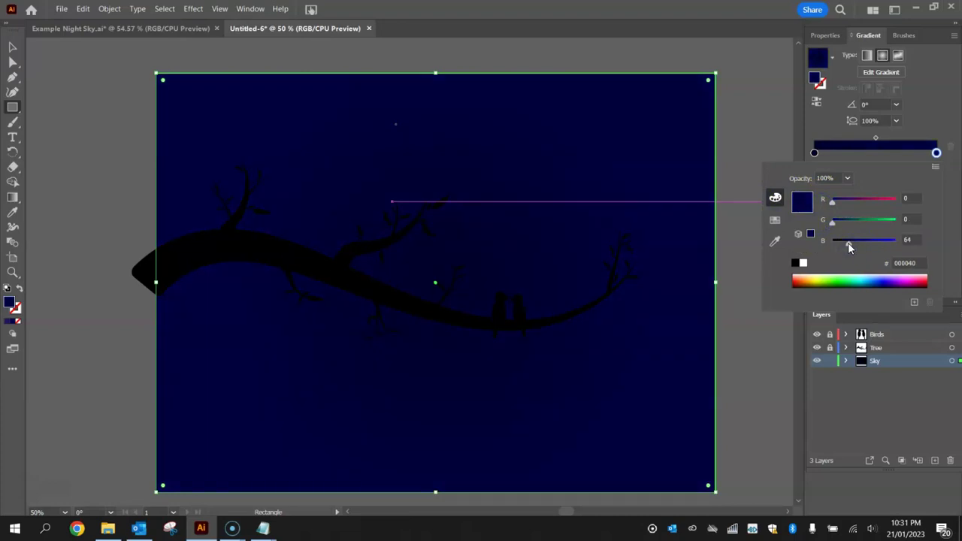
pyautogui.moveTo(848, 245); pyautogui.dragTo(850, 246)
pyautogui.click(850, 244)
# Step: Set the sky gradient's midpoint location to 40%
pyautogui.click(932, 125)
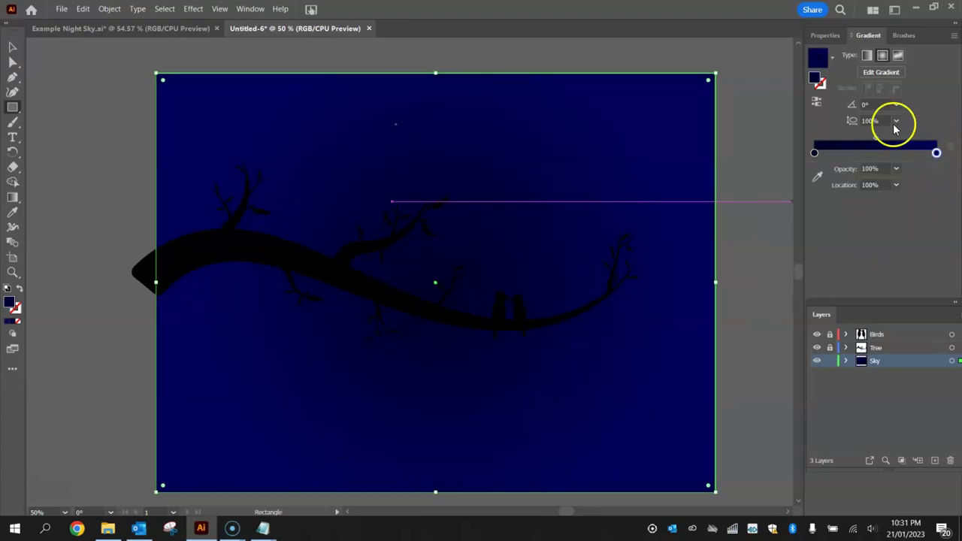
pyautogui.click(876, 141)
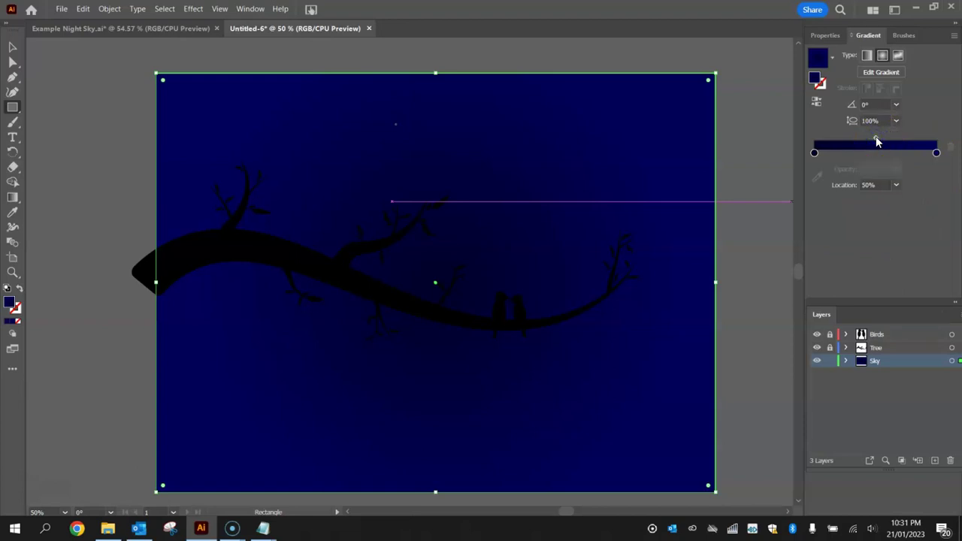
pyautogui.moveTo(875, 138); pyautogui.dragTo(873, 137)
pyautogui.click(897, 184)
pyautogui.click(912, 253)
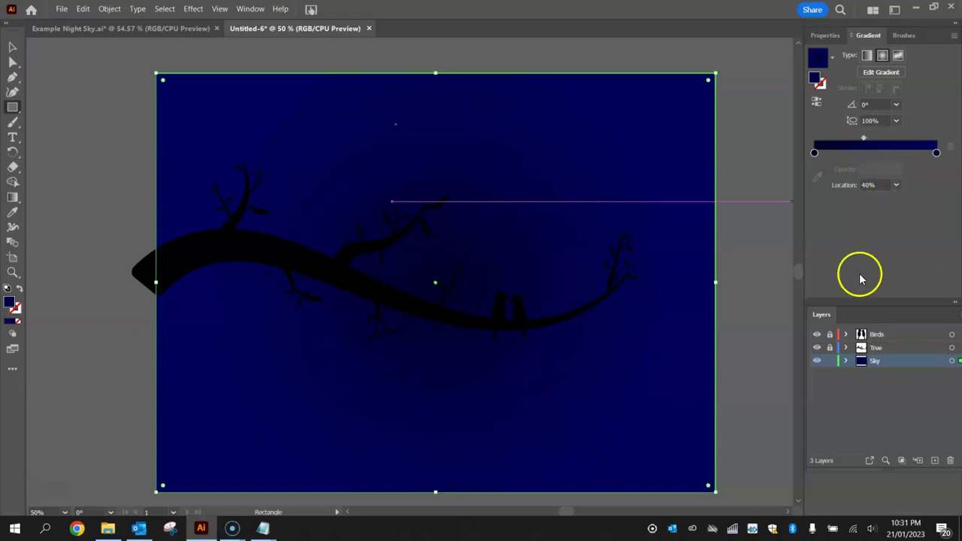
# Step: Redrag the gradient on the artwork so it runs horizontally from the left edge to near the centre
pyautogui.click(881, 72)
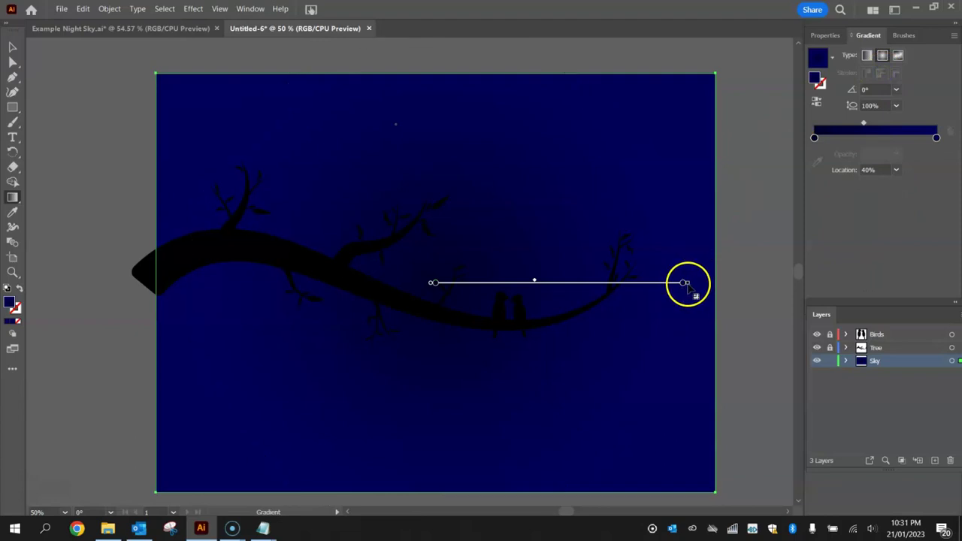
pyautogui.moveTo(686, 283)
pyautogui.mouseDown()
pyautogui.moveTo(644, 178)
pyautogui.moveTo(318, 103)
pyautogui.moveTo(215, 163)
pyautogui.moveTo(191, 276)
pyautogui.mouseUp()
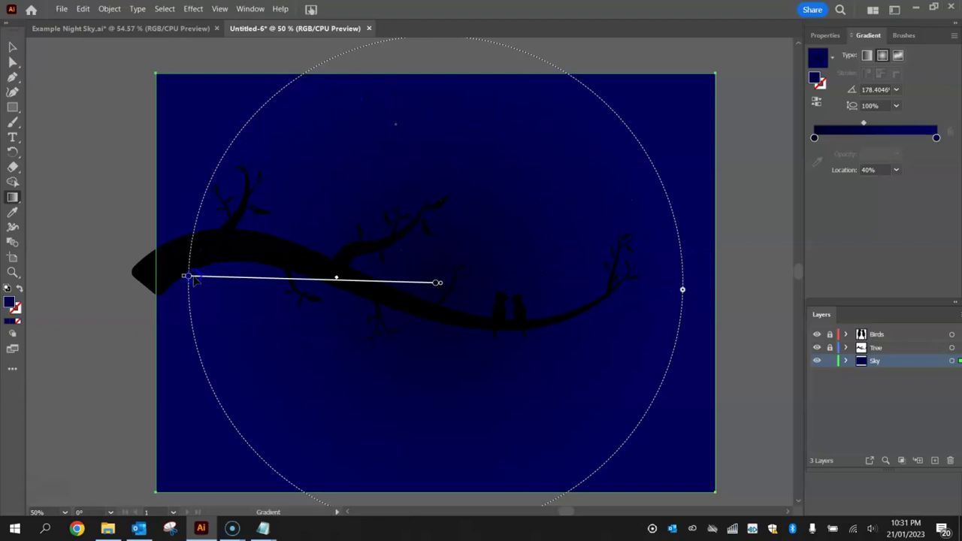
pyautogui.click(188, 277)
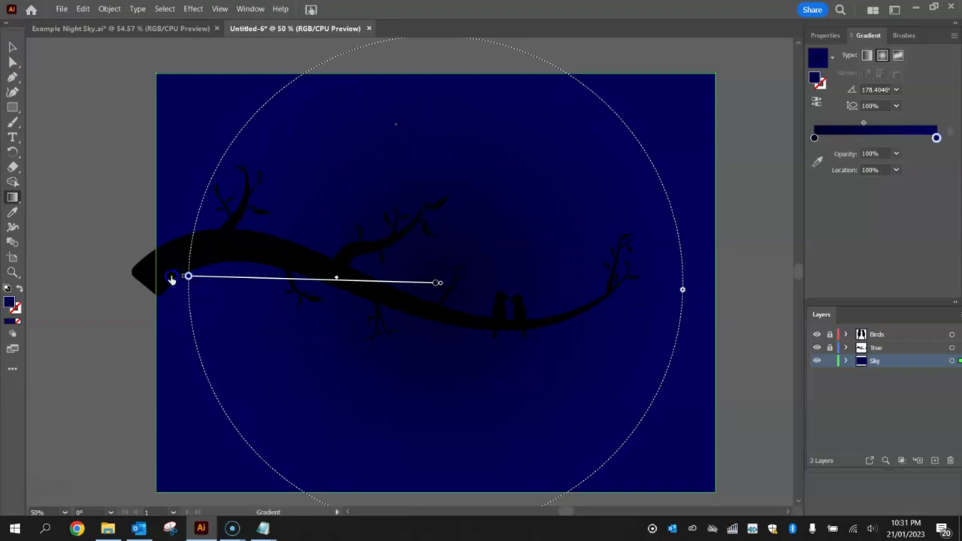
pyautogui.moveTo(188, 277); pyautogui.dragTo(161, 275)
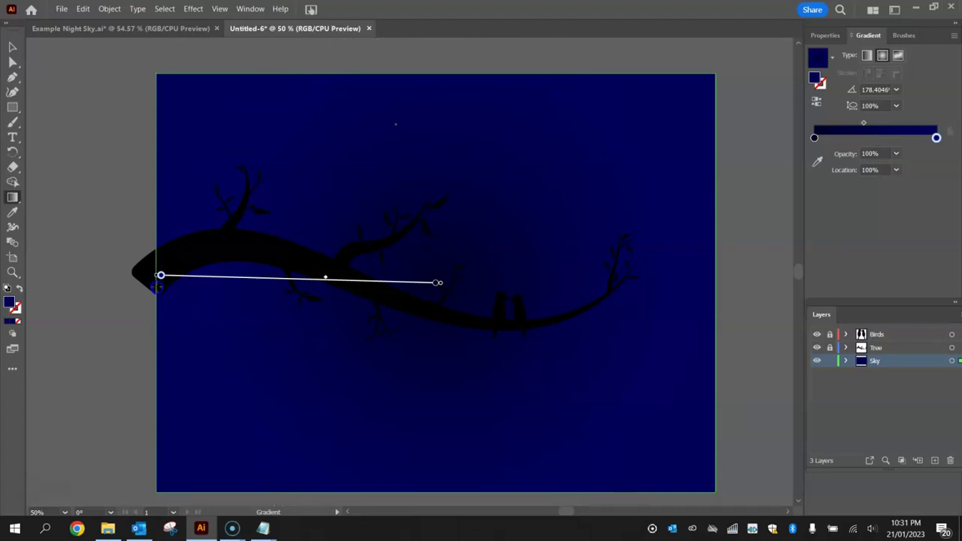
pyautogui.click(436, 284)
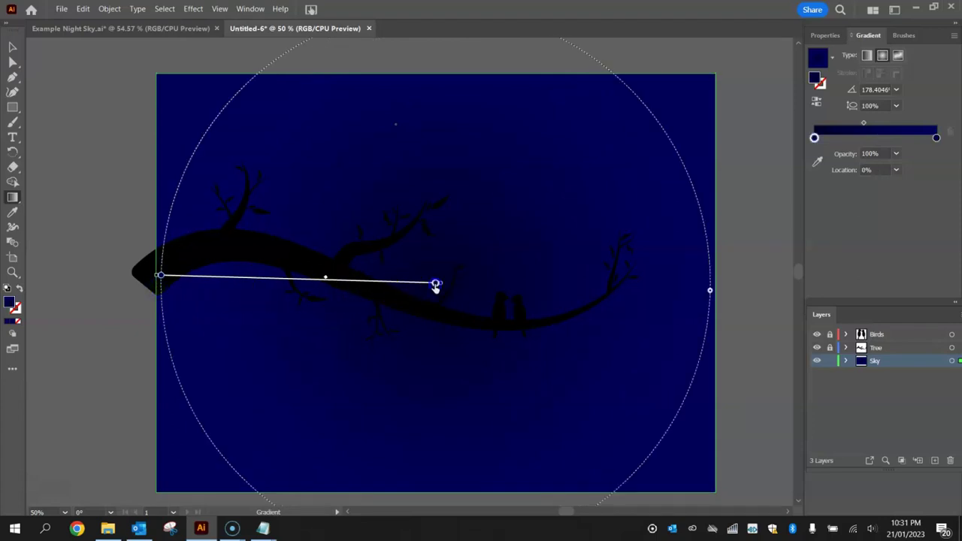
pyautogui.moveTo(442, 284)
pyautogui.mouseDown()
pyautogui.moveTo(459, 293)
pyautogui.moveTo(413, 283)
pyautogui.moveTo(500, 272)
pyautogui.moveTo(501, 284)
pyautogui.moveTo(517, 287)
pyautogui.mouseUp()
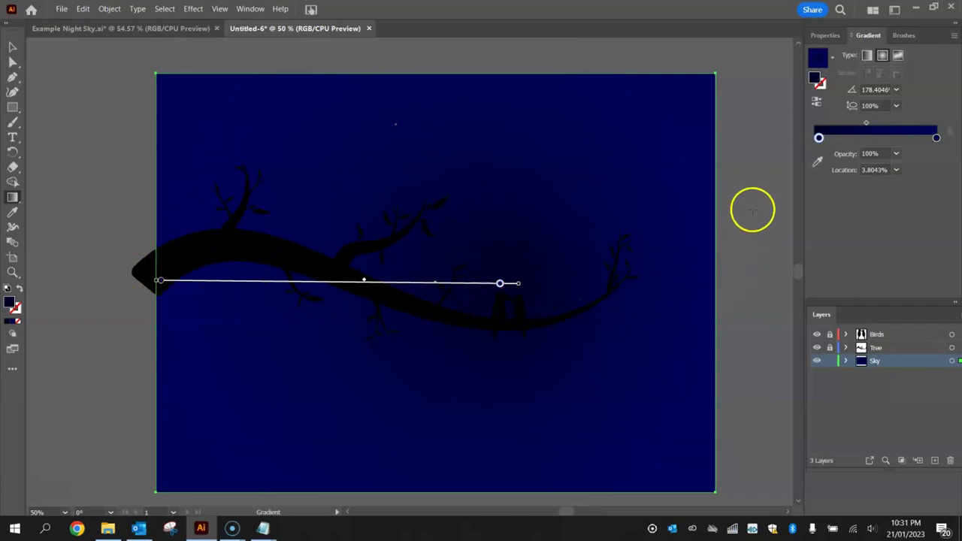
# Step: Deselect the sky rectangle and lock the Sky layer
pyautogui.click(12, 47)
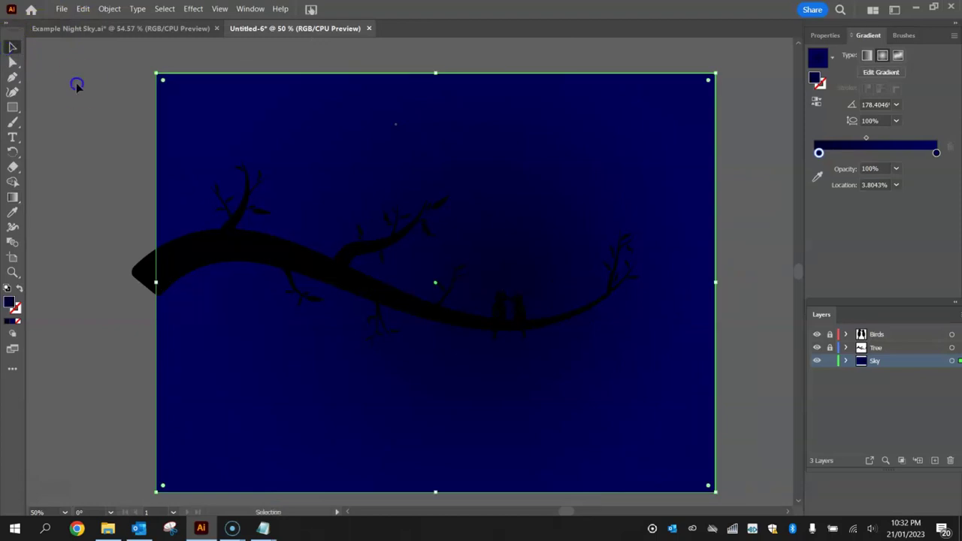
pyautogui.click(76, 82)
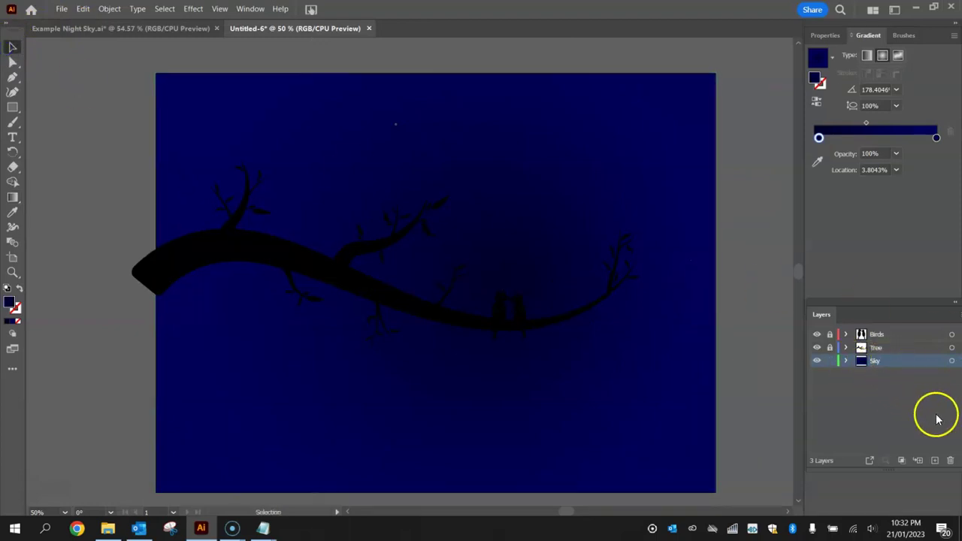
pyautogui.click(829, 361)
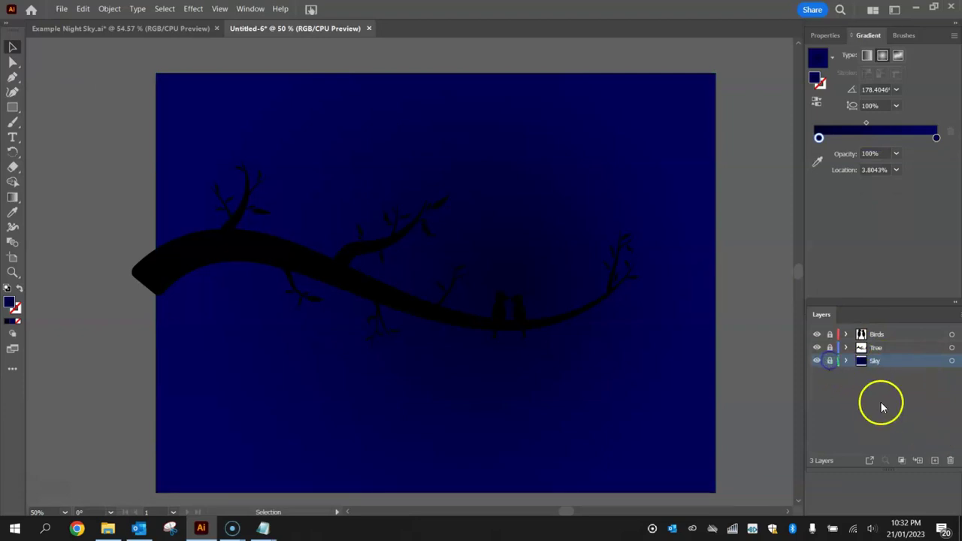
# Step: Add a new layer above Sky and name it 'Stars'
pyautogui.click(934, 460)
pyautogui.doubleClick(884, 362)
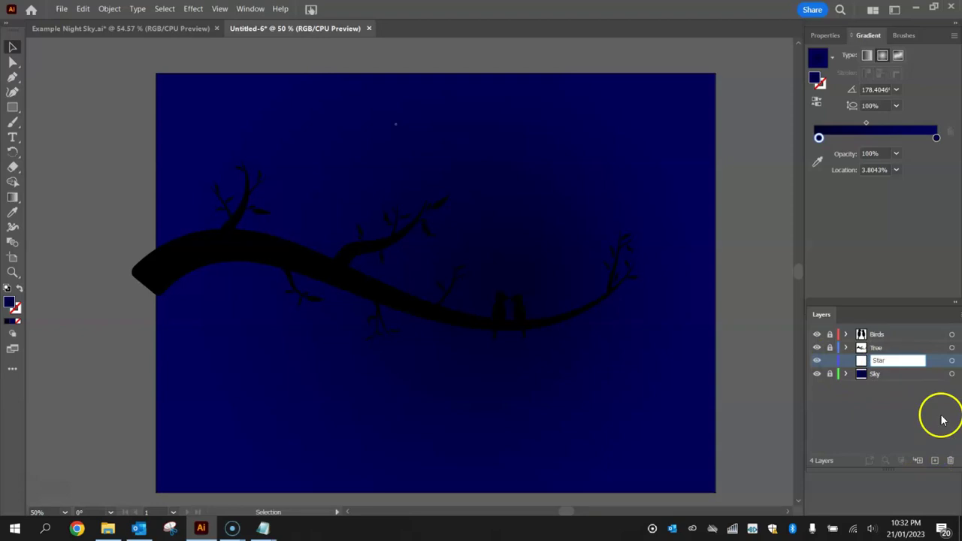
pyautogui.write('ass')
pyautogui.press('Return')
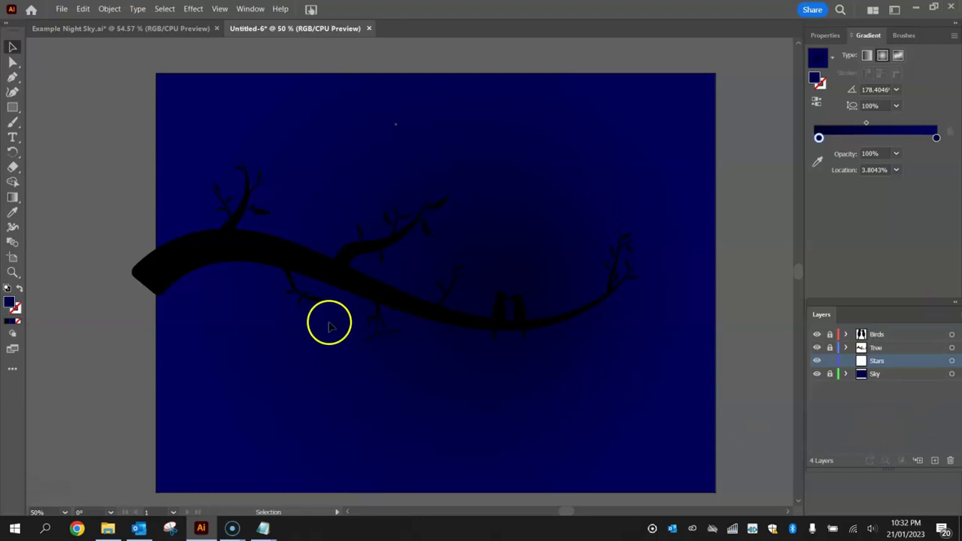
# Step: With the Ellipse tool and a White fill, draw a 50 × 50 px circle in the lower-left sky
pyautogui.moveTo(11, 110); pyautogui.dragTo(59, 126)
pyautogui.click(825, 35)
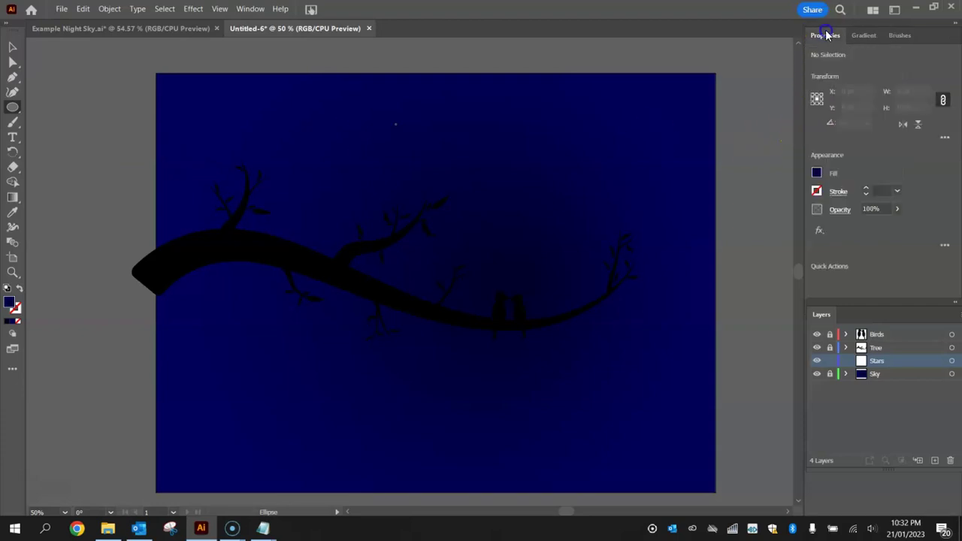
pyautogui.click(816, 173)
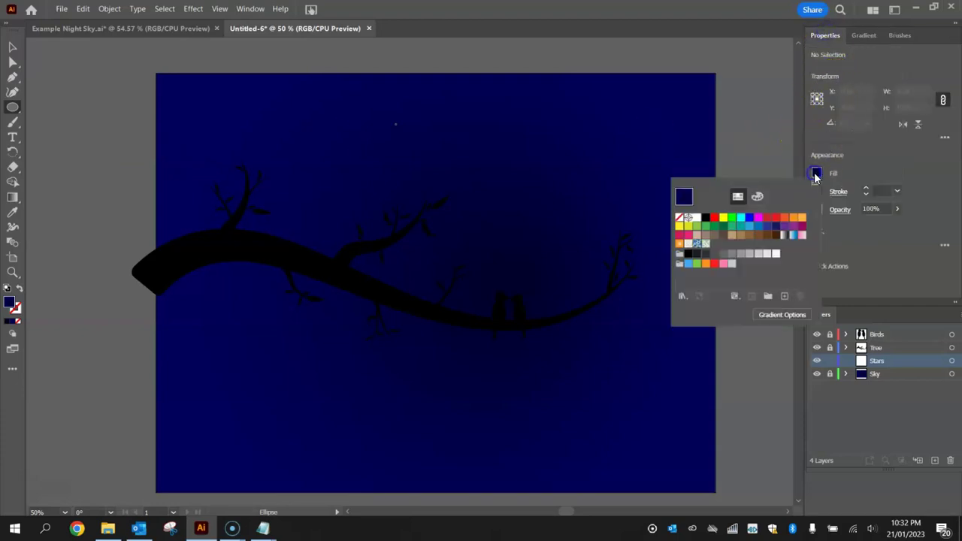
pyautogui.click(693, 218)
pyautogui.click(873, 262)
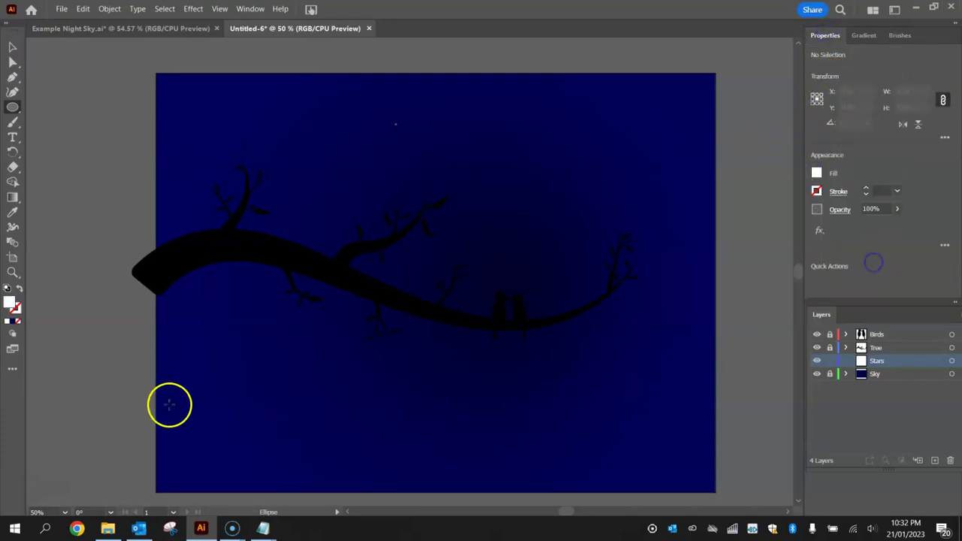
pyautogui.moveTo(224, 383); pyautogui.dragTo(254, 412)
# Step: Apply Effect > Distort & Transform > Pucker & Bloat at -75% to the white circle
pyautogui.click(12, 46)
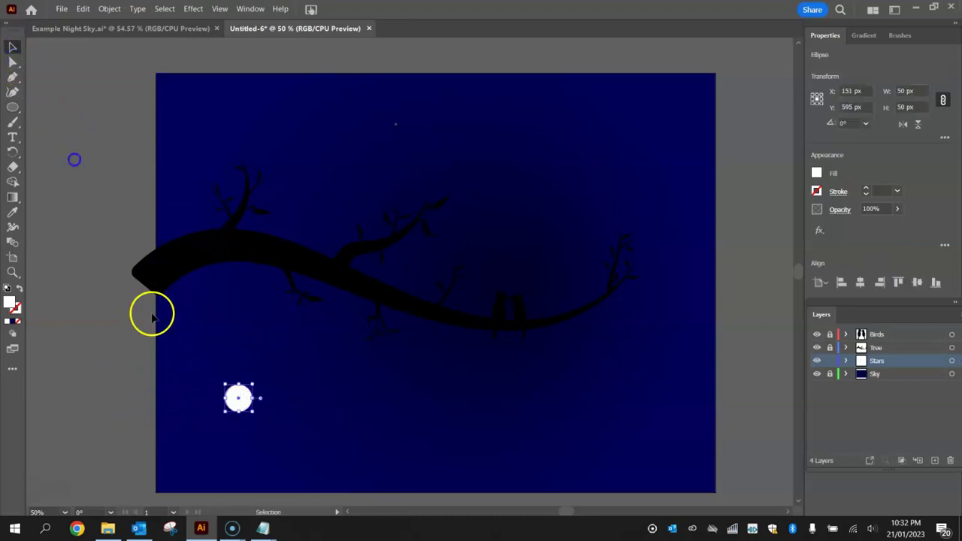
pyautogui.click(237, 470)
pyautogui.click(238, 398)
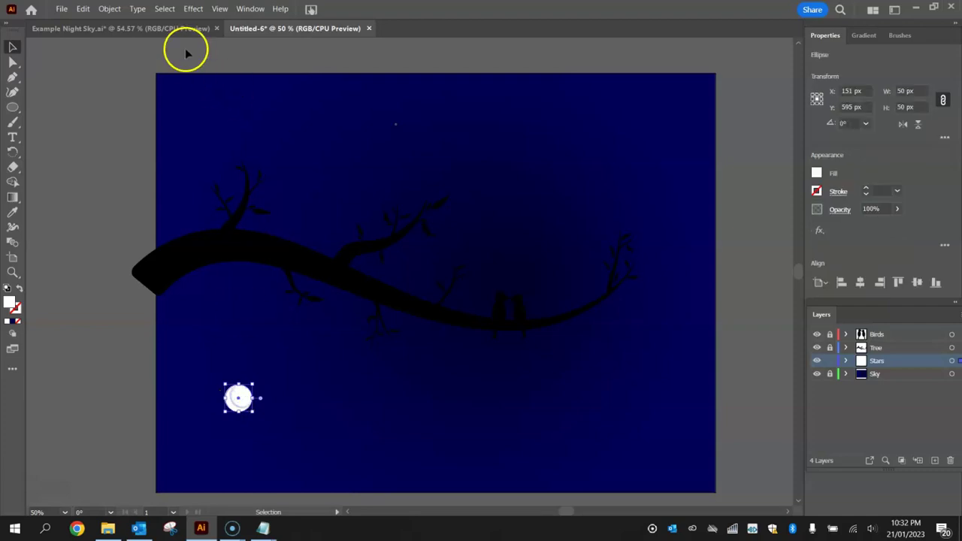
pyautogui.click(193, 8)
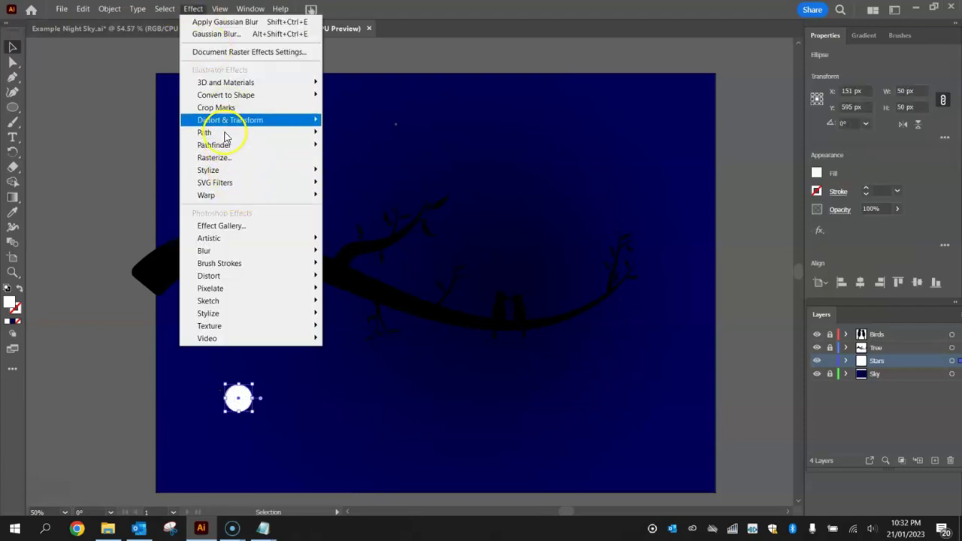
pyautogui.moveTo(228, 124)
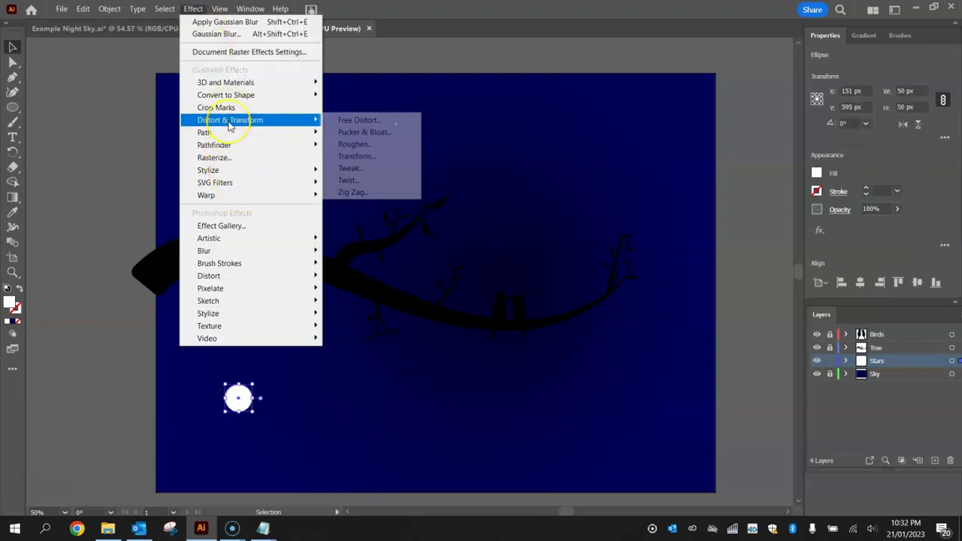
pyautogui.click(383, 133)
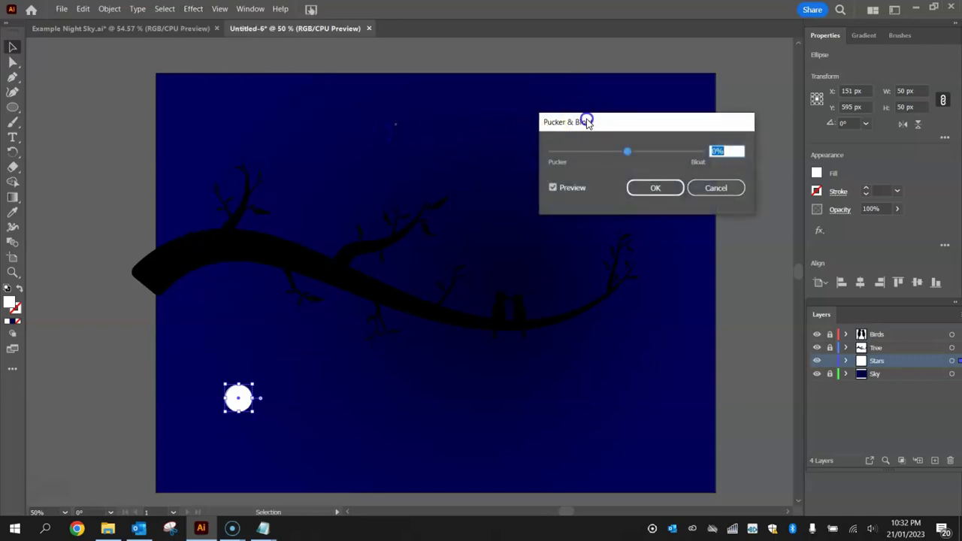
pyautogui.moveTo(581, 122); pyautogui.dragTo(590, 73)
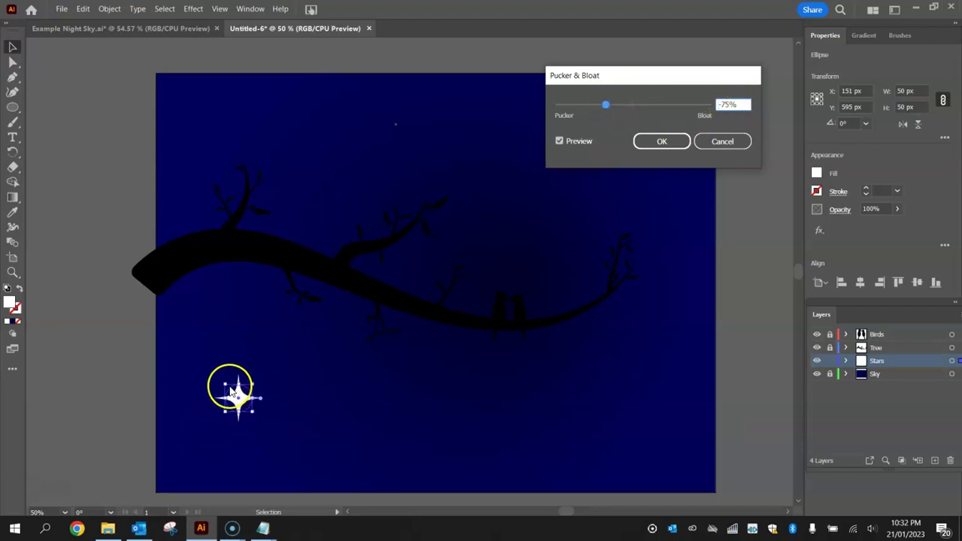
pyautogui.click(642, 144)
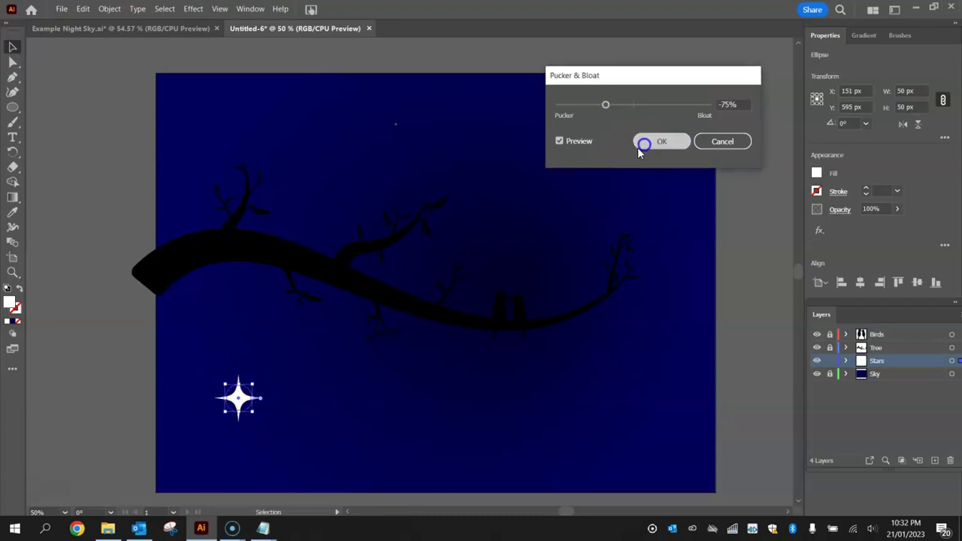
pyautogui.click(296, 420)
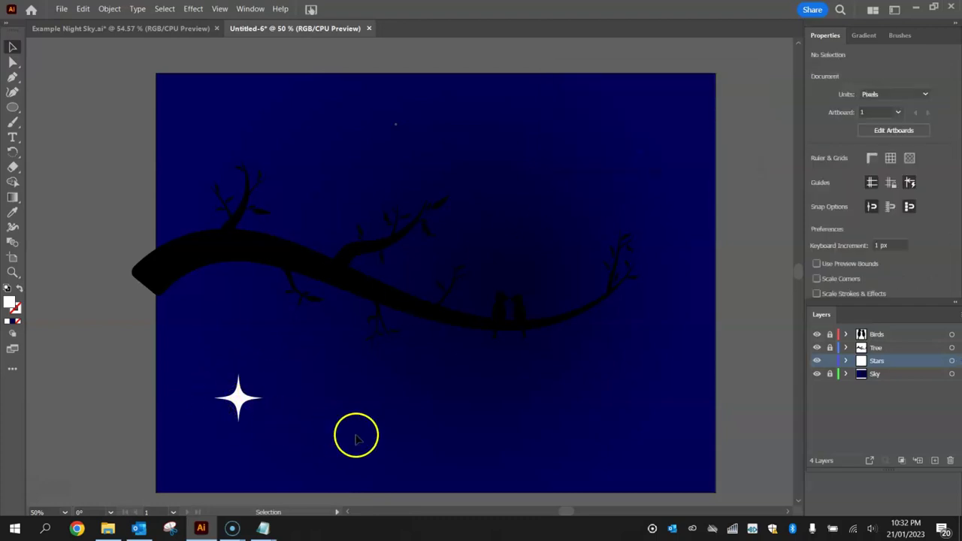
# Step: Scale the star down from 50 px to about 8 × 8 px and nudge it slightly up-left
pyautogui.click(239, 401)
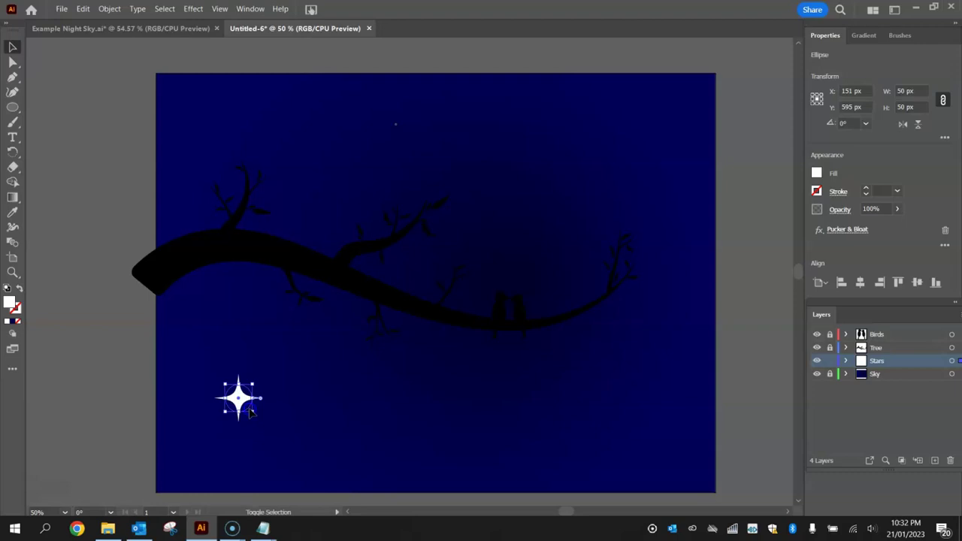
pyautogui.moveTo(254, 413); pyautogui.dragTo(233, 399)
pyautogui.click(172, 383)
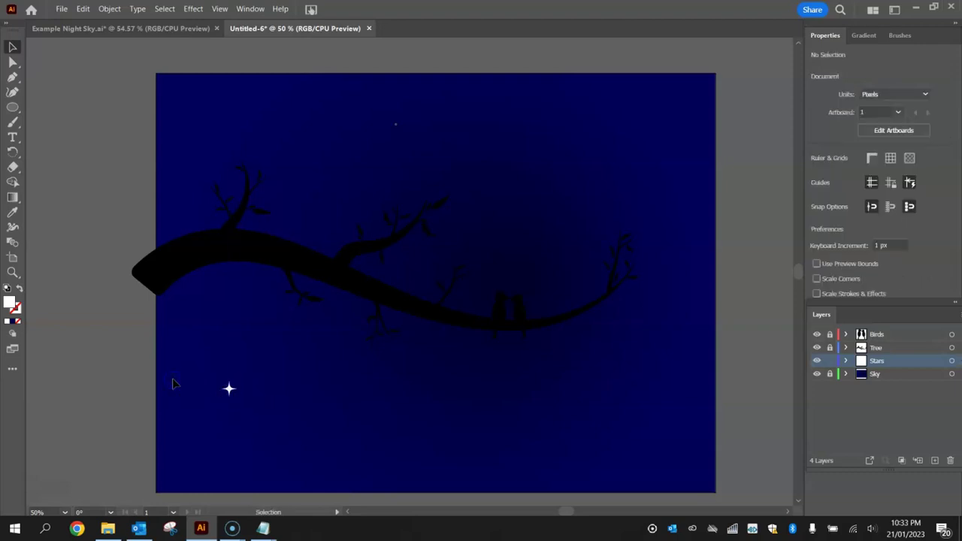
pyautogui.click(231, 391)
pyautogui.moveTo(229, 389); pyautogui.dragTo(226, 385)
pyautogui.click(245, 367)
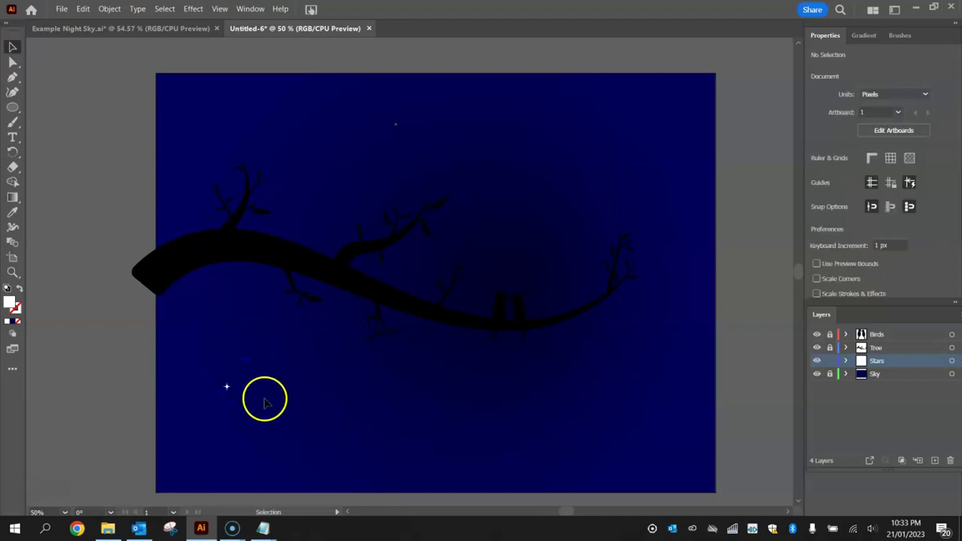
pyautogui.moveTo(212, 381); pyautogui.dragTo(234, 386)
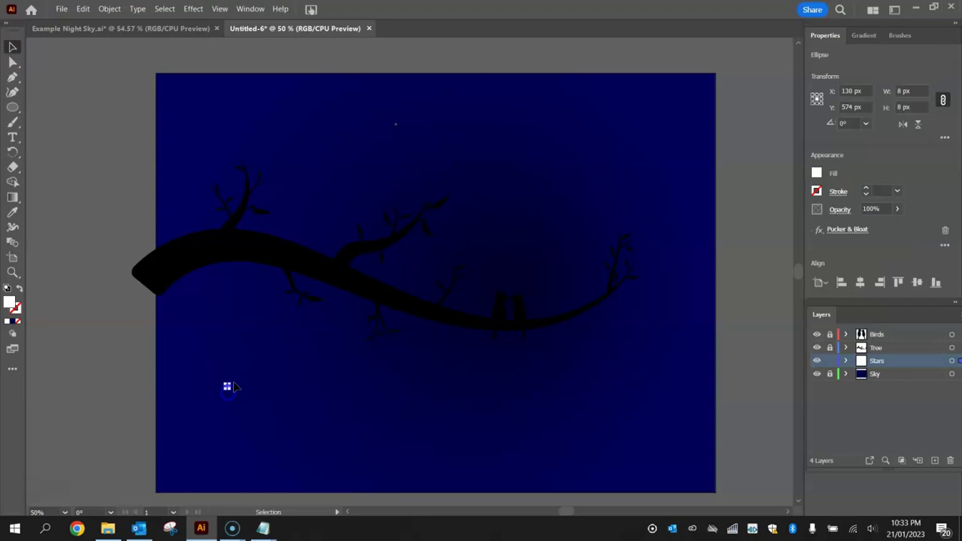
pyautogui.click(223, 375)
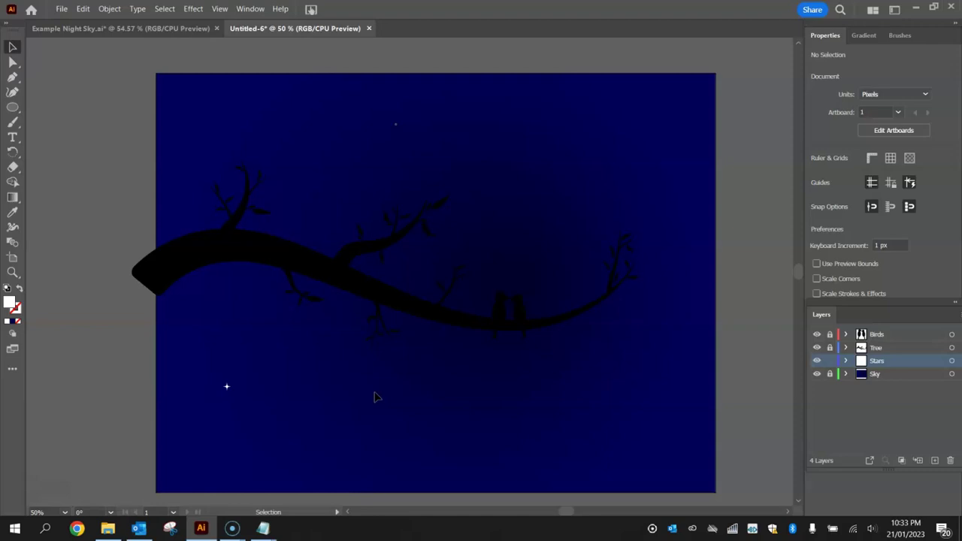
# Step: Show the Brushes panel as a floating window
pyautogui.click(250, 9)
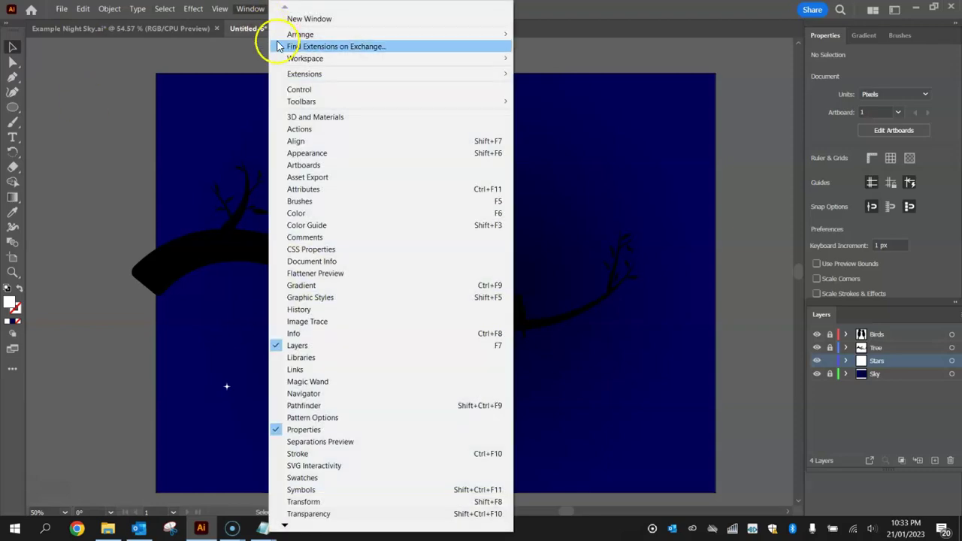
pyautogui.click(317, 202)
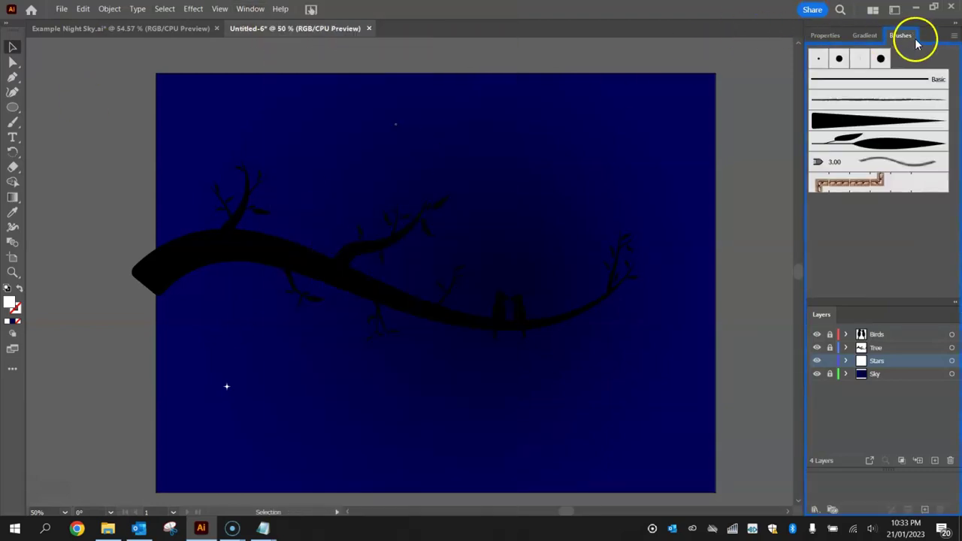
pyautogui.moveTo(916, 37)
pyautogui.mouseDown()
pyautogui.moveTo(704, 67)
pyautogui.moveTo(575, 67)
pyautogui.mouseUp()
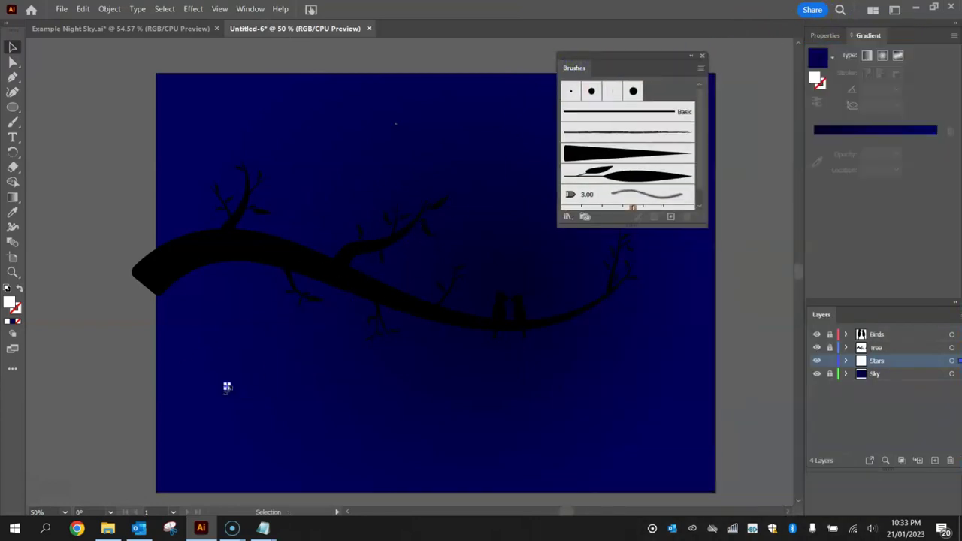
# Step: Zoom in on the star and add it to the Brushes panel, bringing up New Brush with Scatter Brush selected
pyautogui.click(227, 387)
pyautogui.scroll(3, 227, 385)
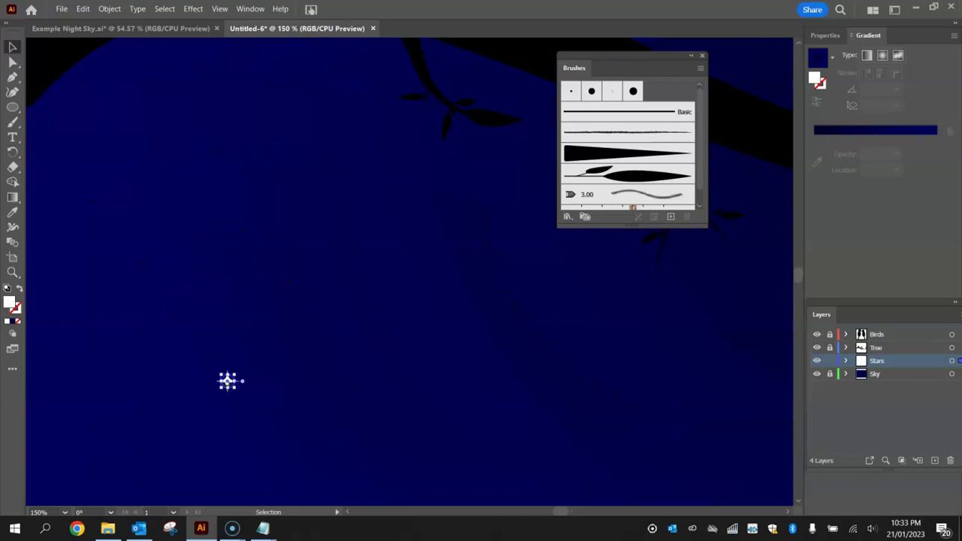
pyautogui.click(356, 269)
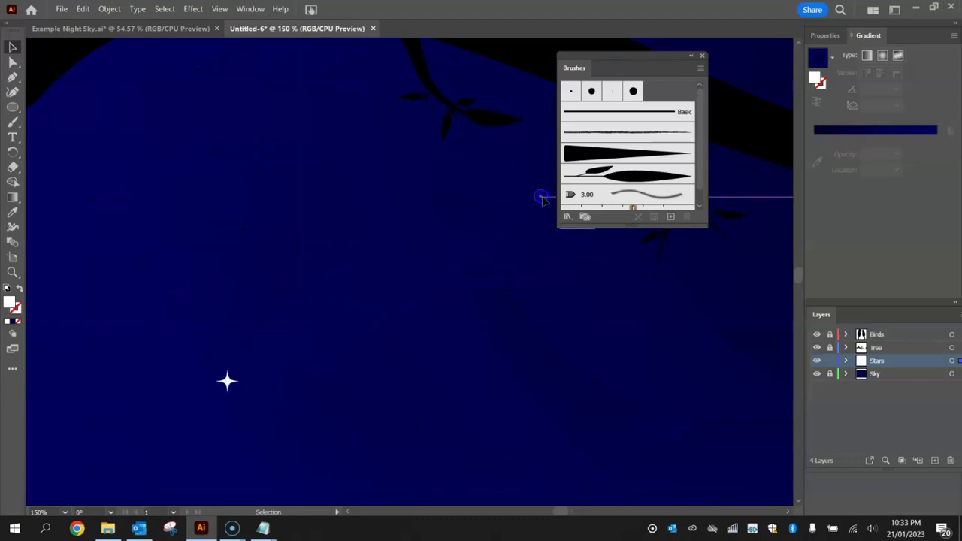
pyautogui.moveTo(628, 140)
pyautogui.mouseDown()
pyautogui.moveTo(413, 279)
pyautogui.moveTo(286, 318)
pyautogui.mouseUp()
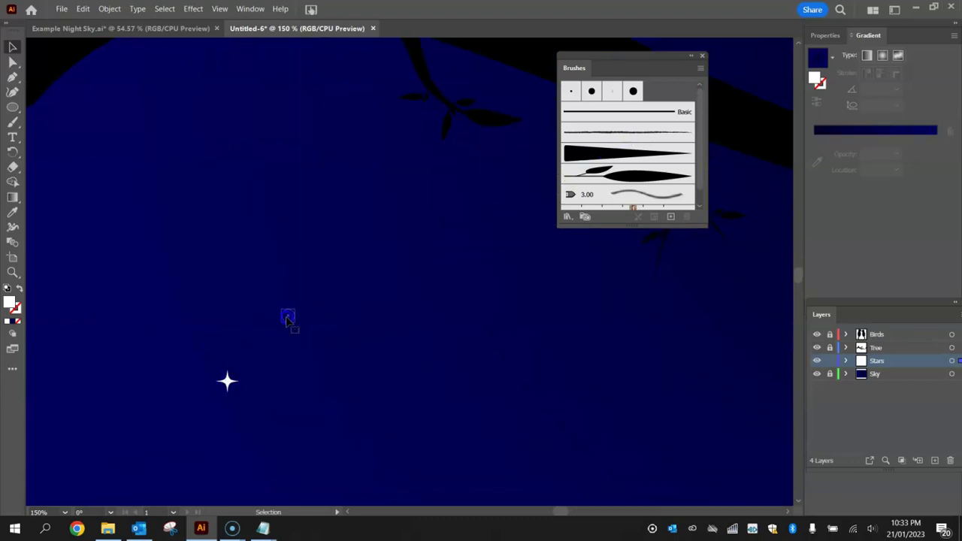
pyautogui.scroll(2, 317, 326)
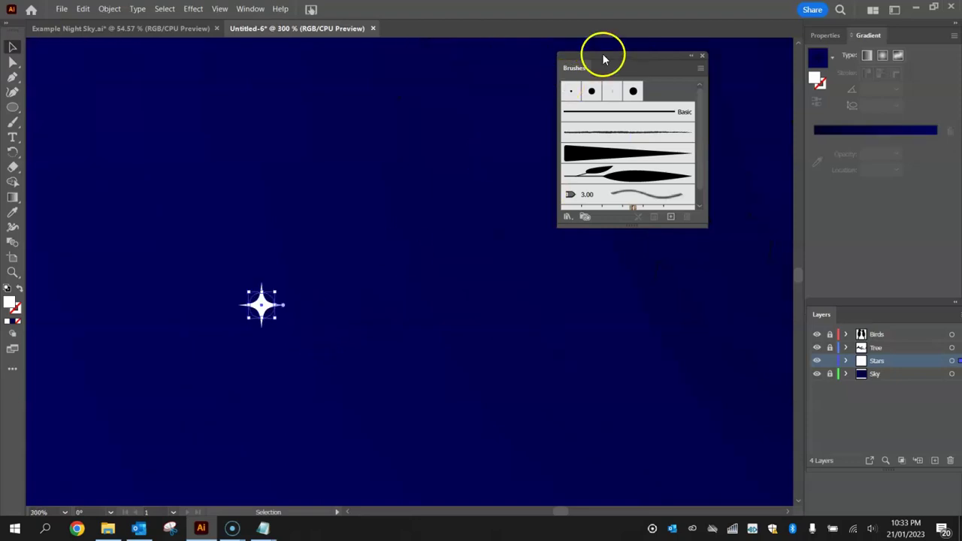
pyautogui.moveTo(603, 53)
pyautogui.mouseDown()
pyautogui.moveTo(423, 204)
pyautogui.moveTo(378, 221)
pyautogui.mouseUp()
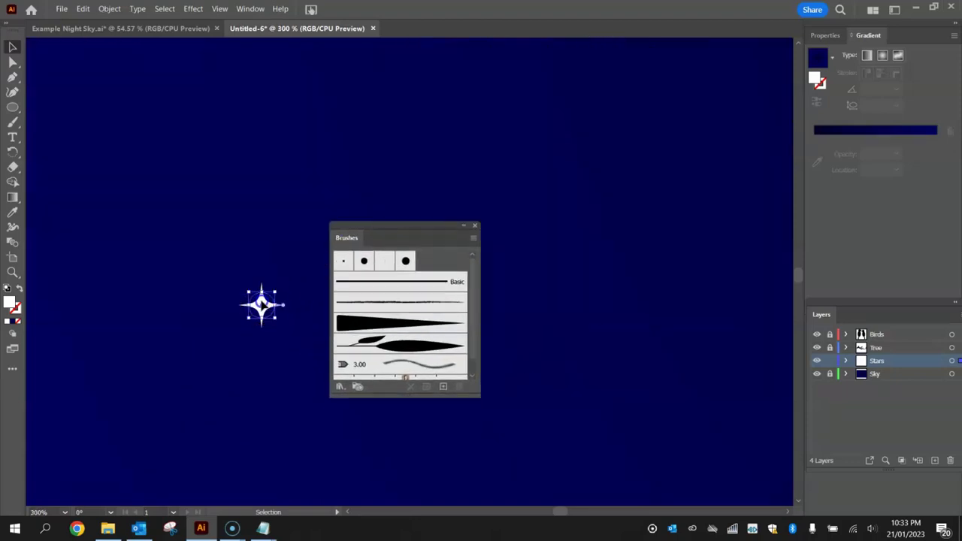
pyautogui.click(399, 303)
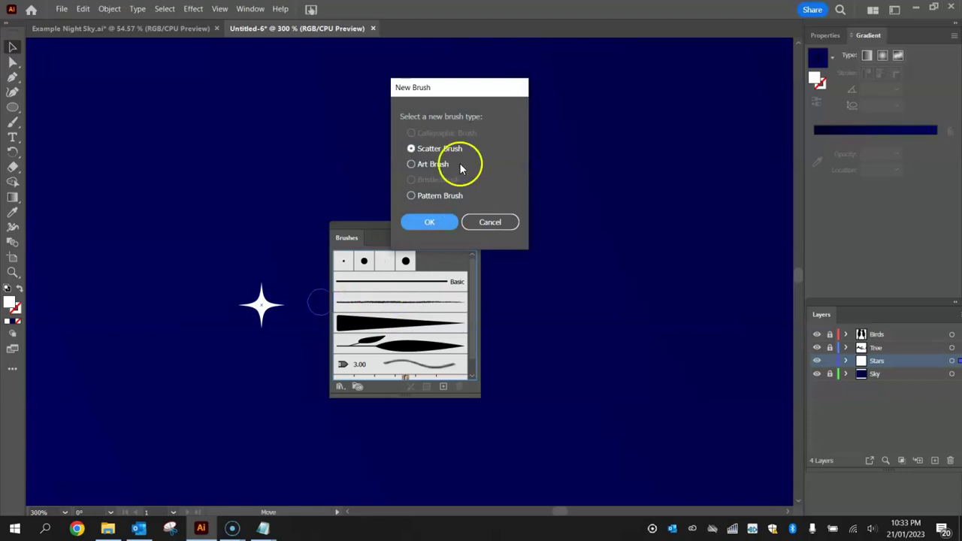
# Step: Make the star a new Scatter Brush and name it Stars
pyautogui.moveTo(444, 88); pyautogui.dragTo(580, 81)
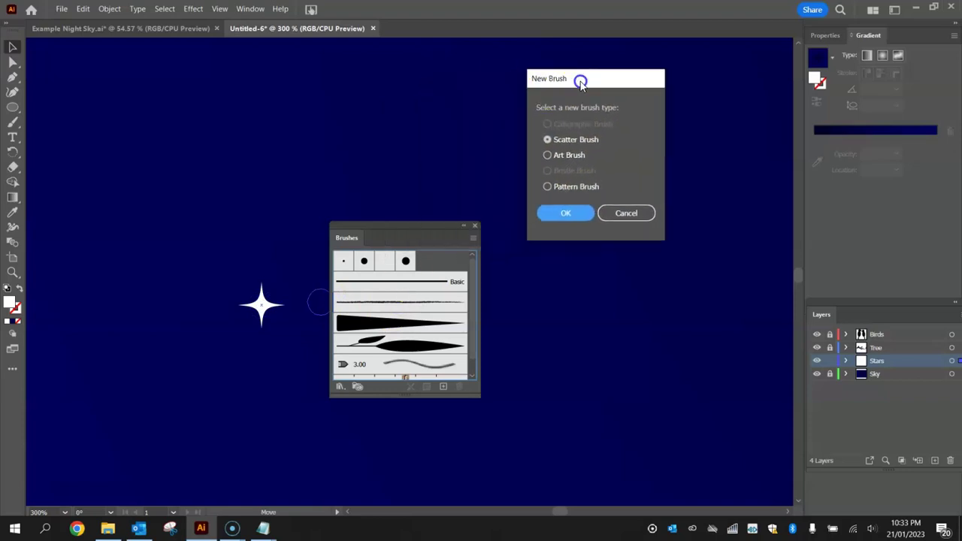
pyautogui.click(588, 141)
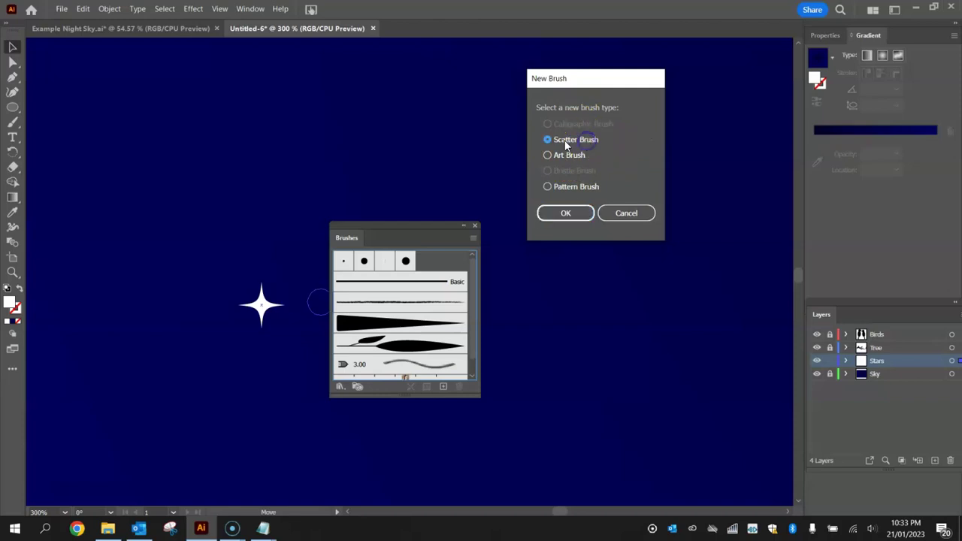
pyautogui.click(571, 213)
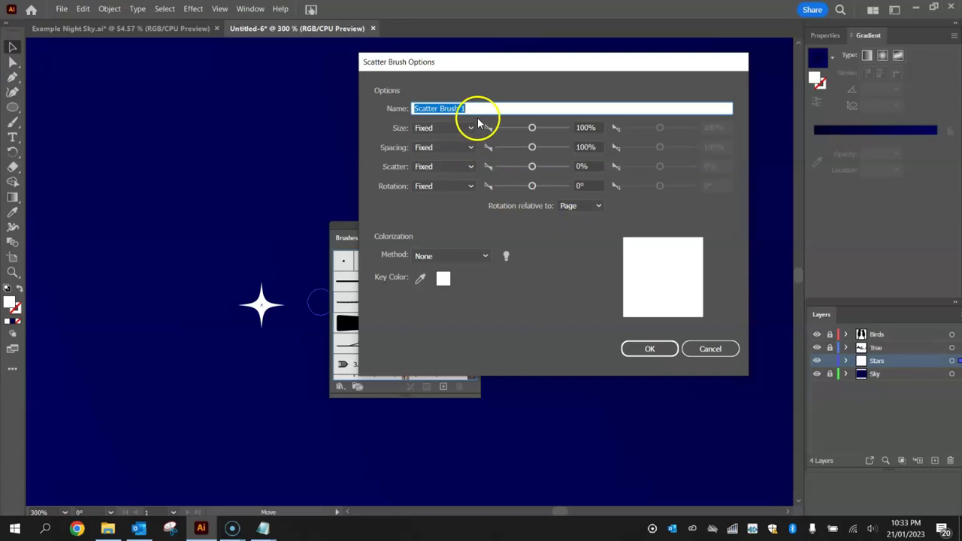
pyautogui.write('Stars')
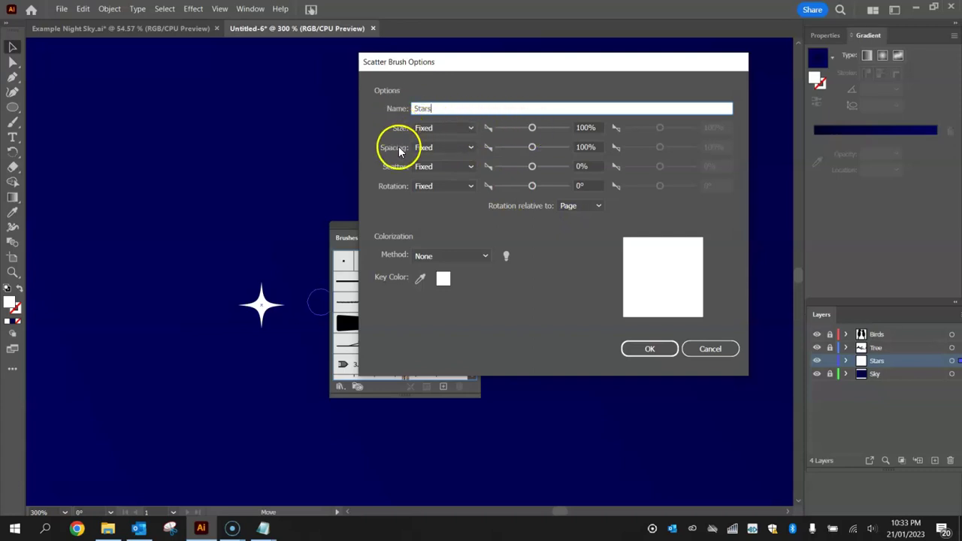
# Step: Set the Size, Spacing, Scatter and Rotation variations all to Random
pyautogui.click(429, 129)
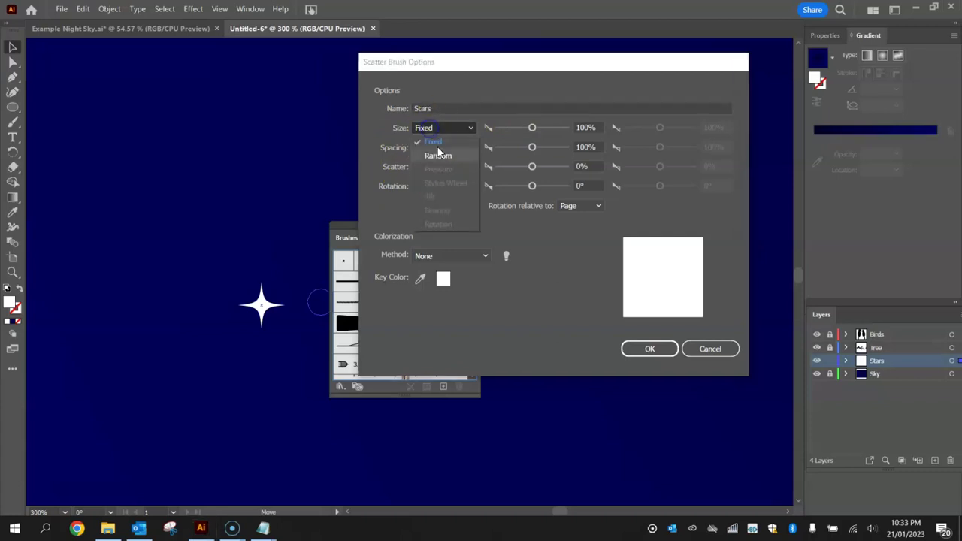
pyautogui.click(438, 155)
pyautogui.click(441, 146)
pyautogui.click(439, 176)
pyautogui.click(437, 164)
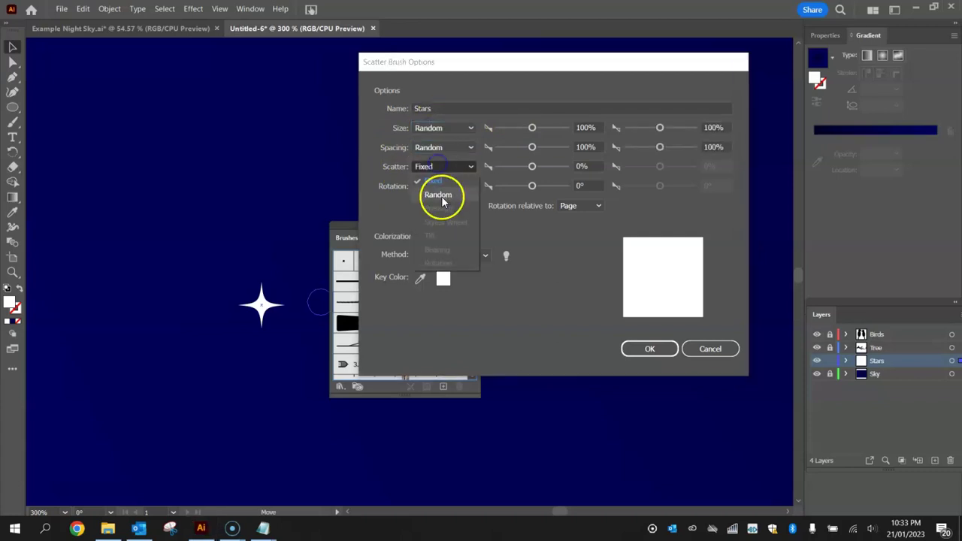
pyautogui.click(442, 201)
pyautogui.click(434, 185)
pyautogui.click(449, 215)
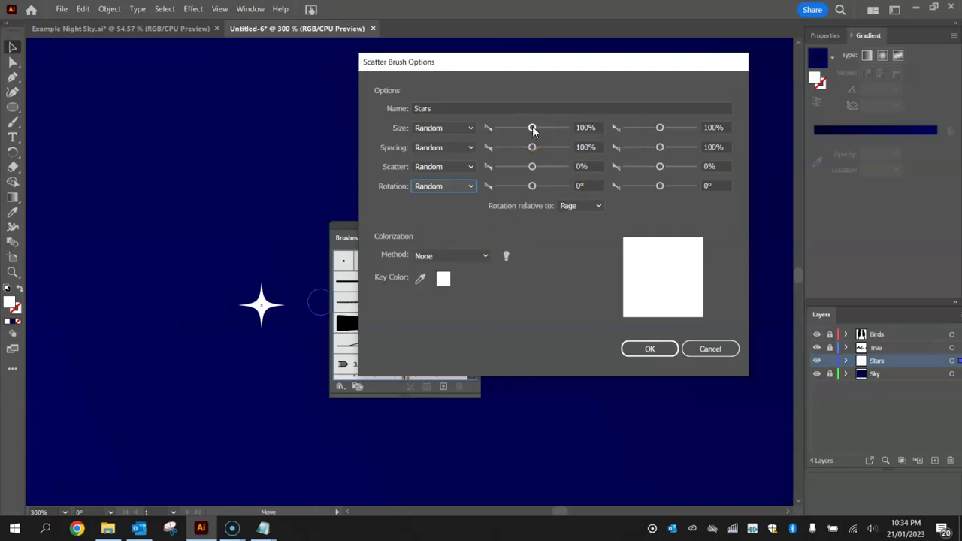
# Step: Set the Stars brush size range to 25%–75% and spacing to 50%–500%
pyautogui.click(586, 128)
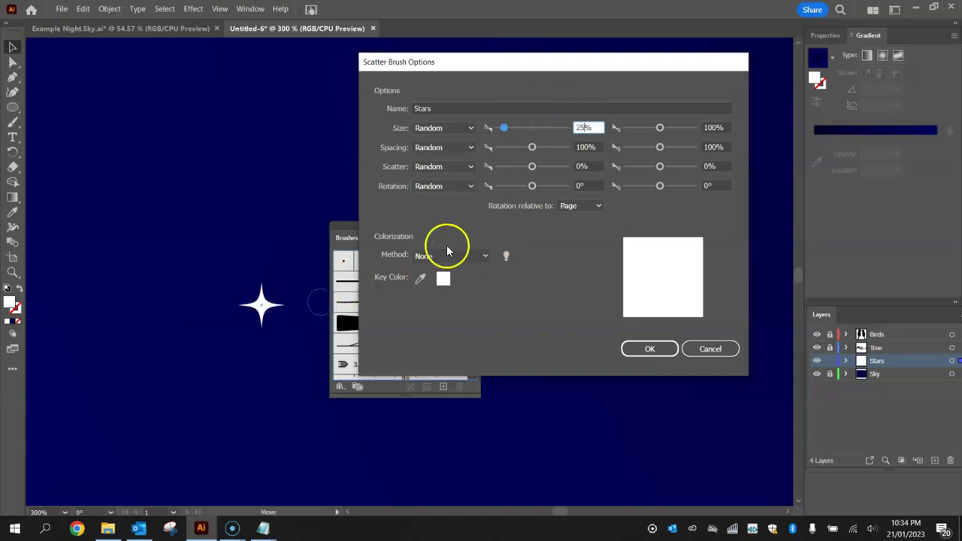
pyautogui.click(715, 127)
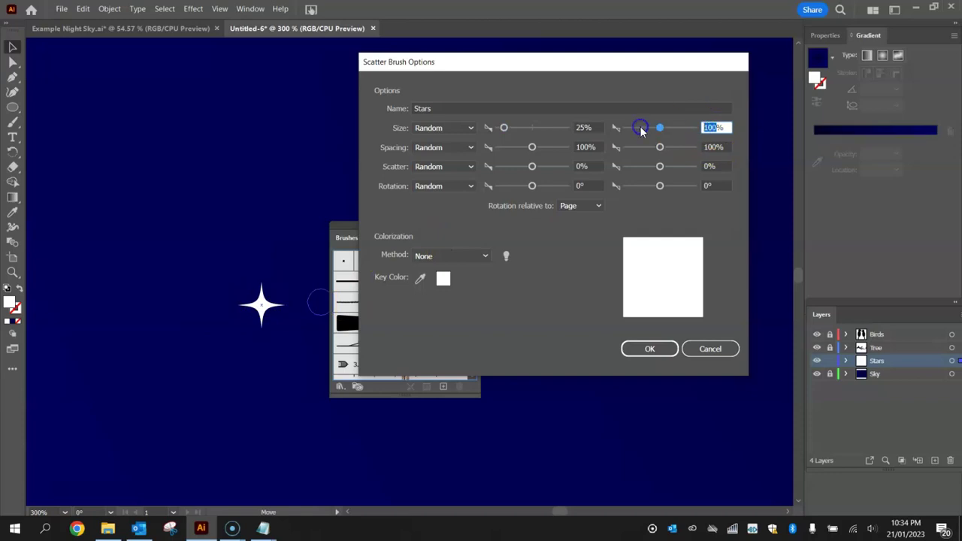
pyautogui.press('Tab')
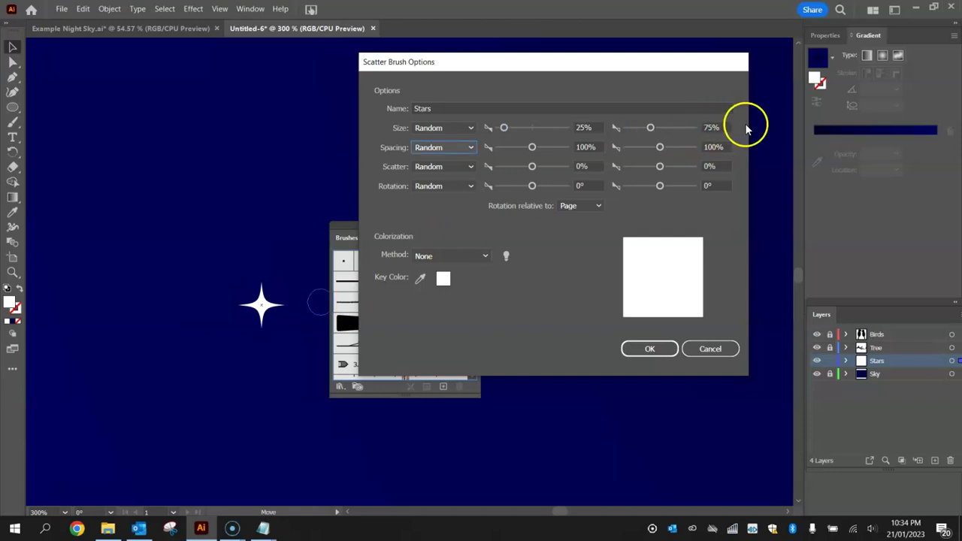
pyautogui.click(588, 146)
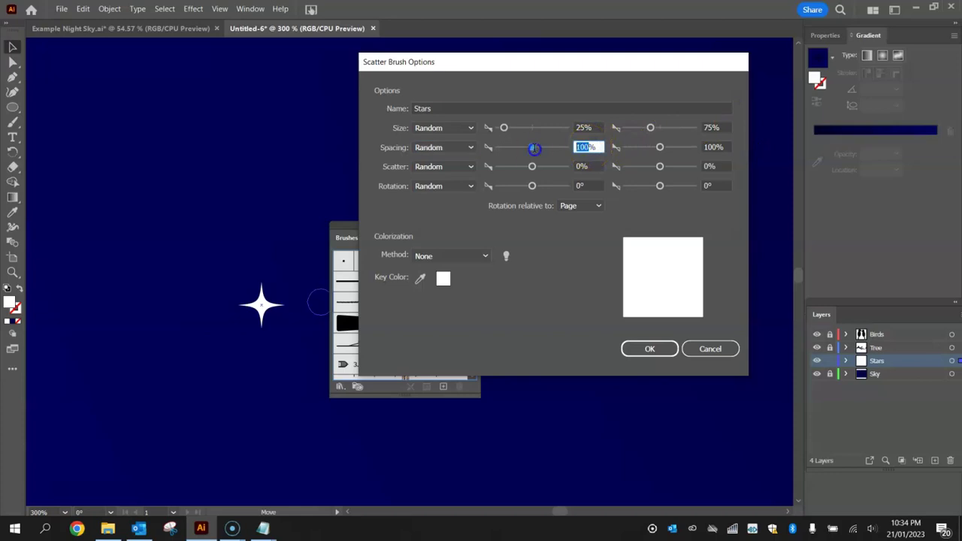
pyautogui.write('50')
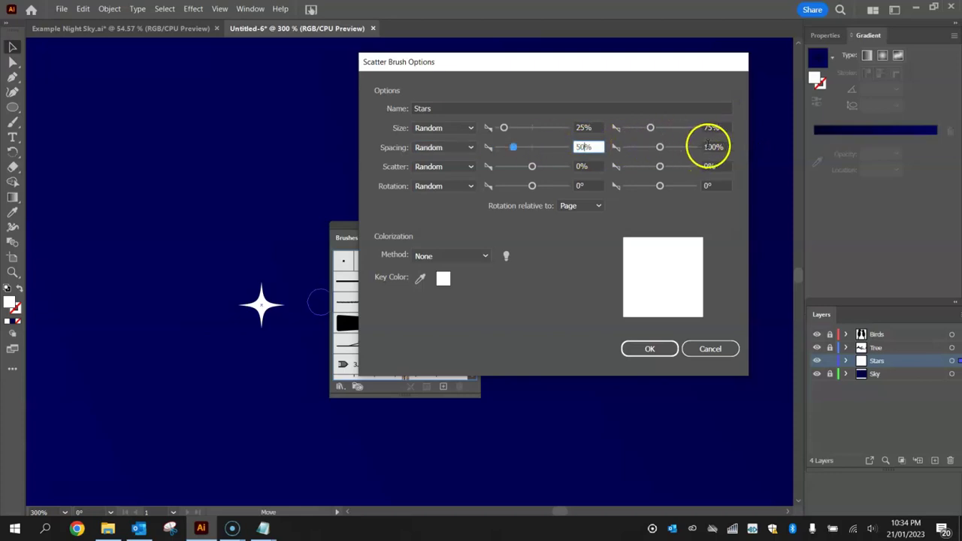
pyautogui.click(713, 146)
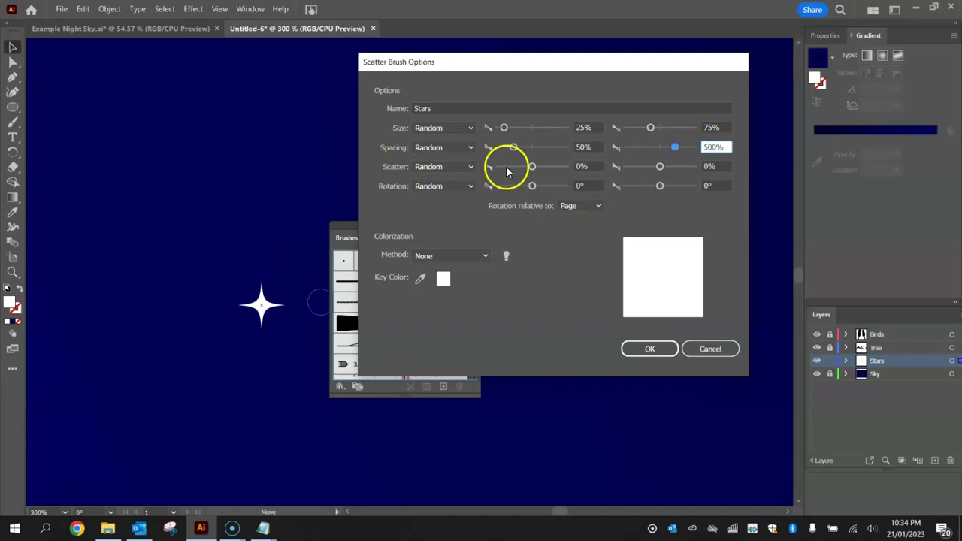
# Step: Set scatter to -1000%–1000% and rotation to -180°–180°, then accept the brush
pyautogui.moveTo(531, 167); pyautogui.dragTo(528, 187)
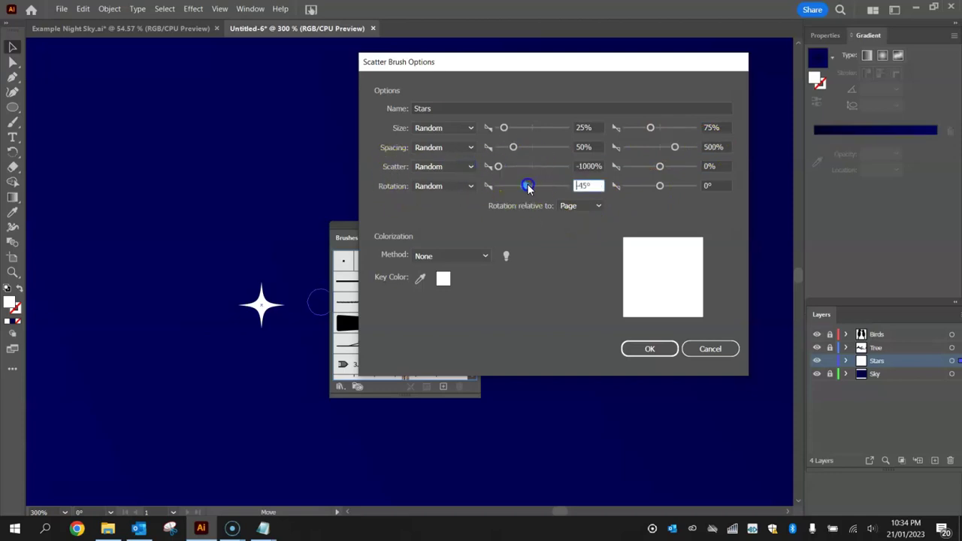
pyautogui.click(583, 165)
pyautogui.click(581, 184)
pyautogui.moveTo(659, 166); pyautogui.dragTo(720, 174)
pyautogui.moveTo(660, 189); pyautogui.dragTo(682, 189)
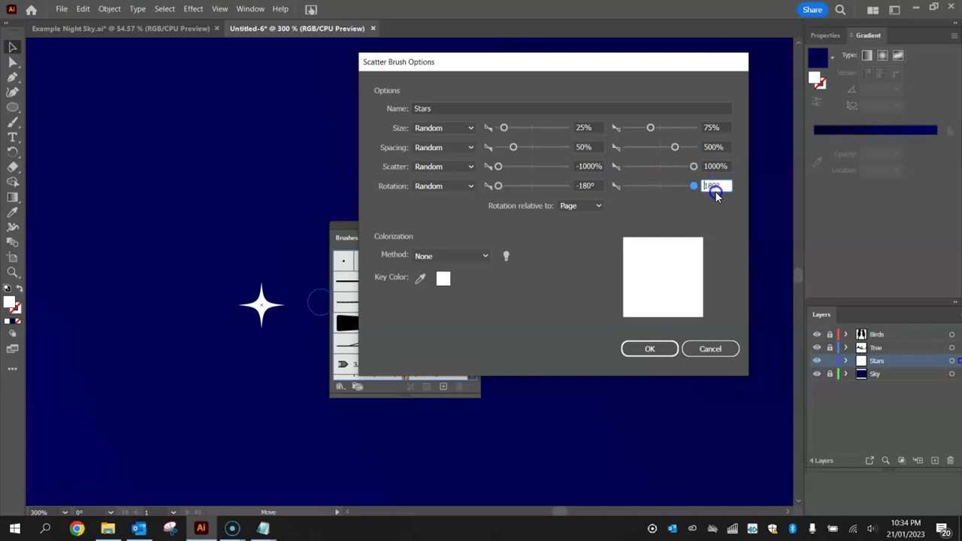
pyautogui.click(710, 165)
pyautogui.click(711, 185)
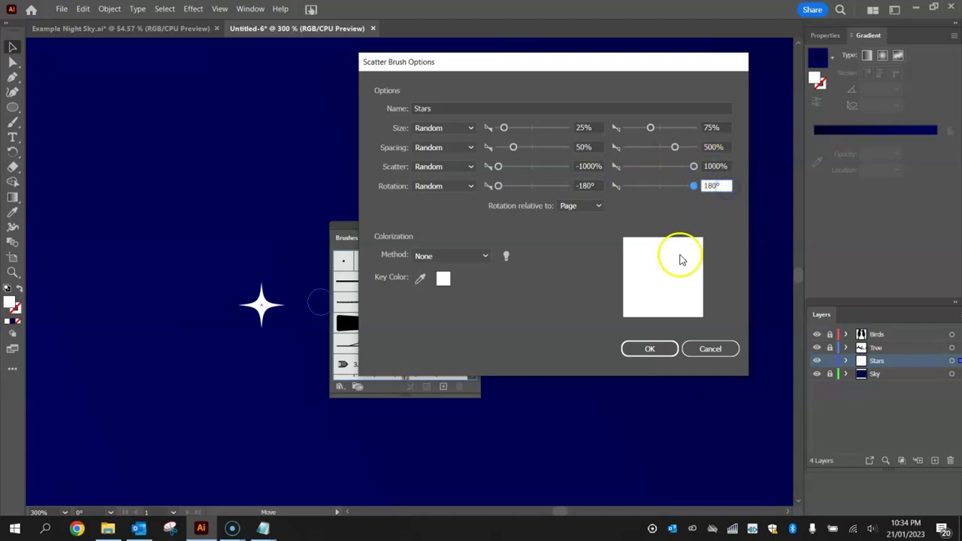
pyautogui.click(650, 349)
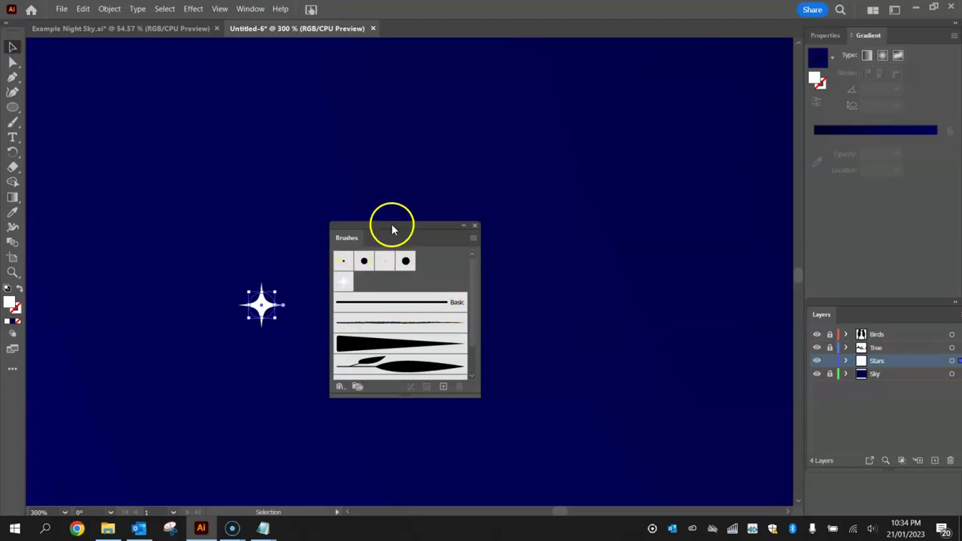
# Step: Fit the whole artboard in view and delete the original sample star
pyautogui.moveTo(390, 224)
pyautogui.mouseDown()
pyautogui.moveTo(485, 208)
pyautogui.moveTo(651, 152)
pyautogui.mouseUp()
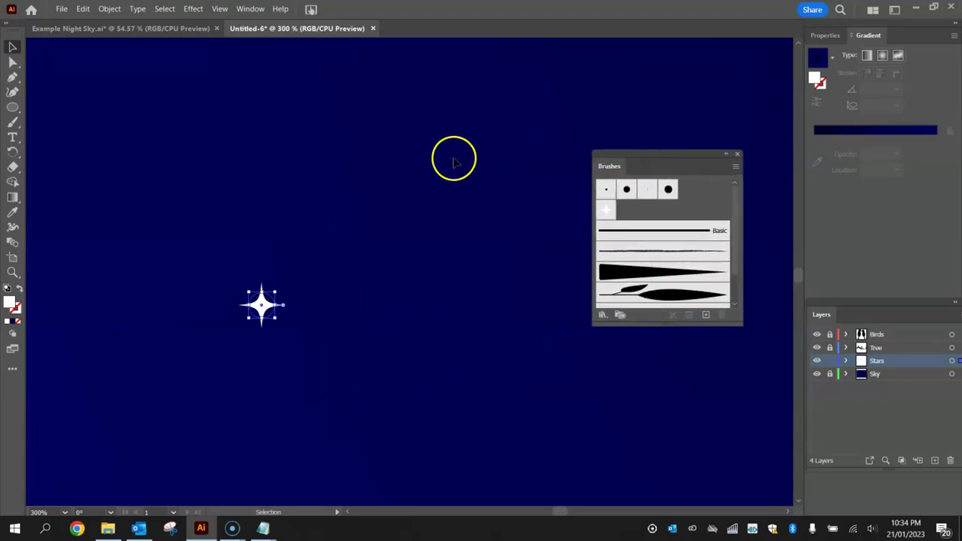
pyautogui.hotkey('ctrl', '0')
pyautogui.click(12, 47)
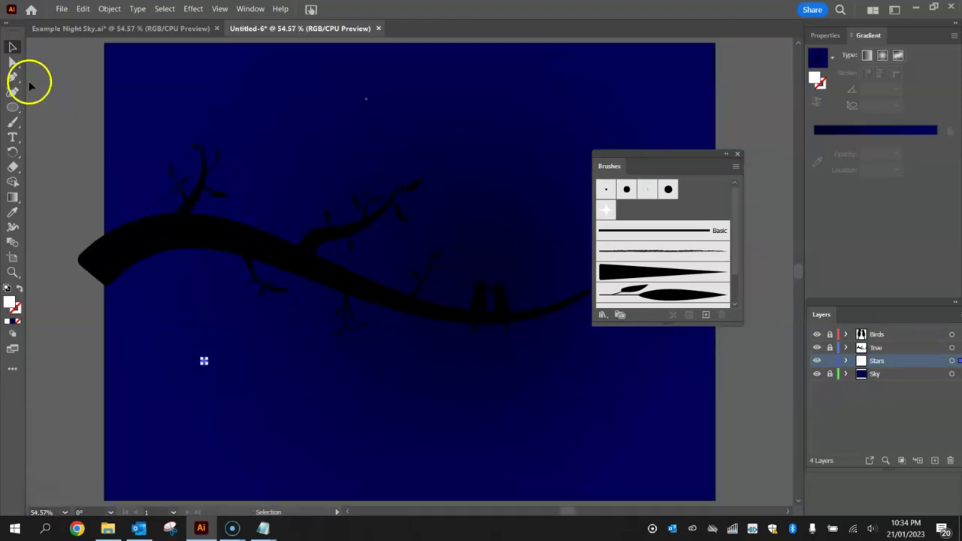
pyautogui.click(202, 362)
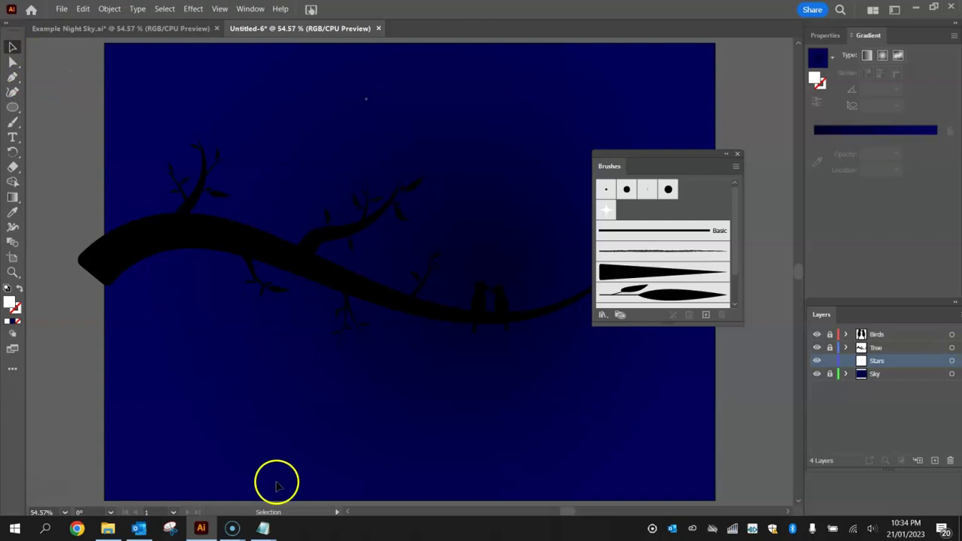
# Step: Select the new Stars brush in the Brushes panel
pyautogui.moveTo(657, 154)
pyautogui.mouseDown()
pyautogui.moveTo(852, 110)
pyautogui.moveTo(839, 128)
pyautogui.mouseUp()
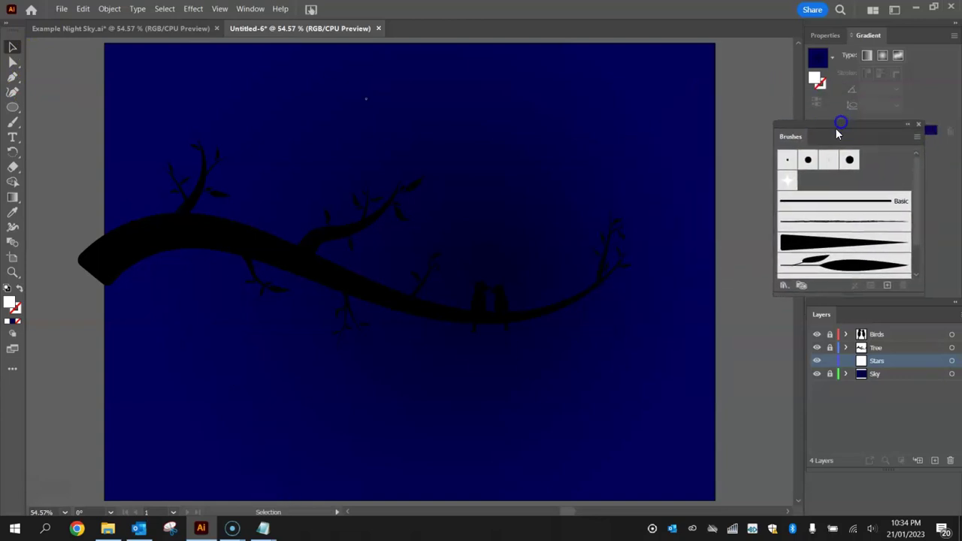
pyautogui.click(789, 182)
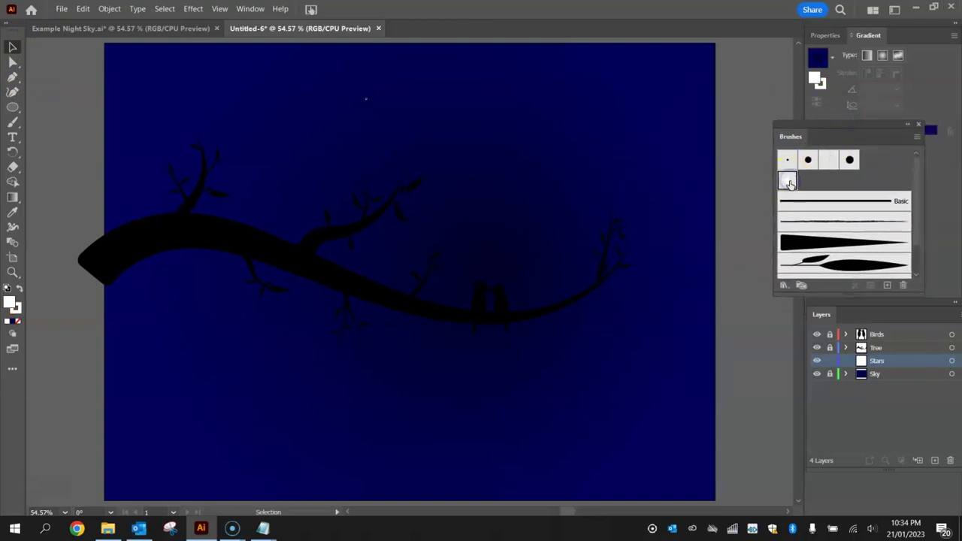
pyautogui.moveTo(812, 143); pyautogui.dragTo(756, 191)
pyautogui.click(822, 35)
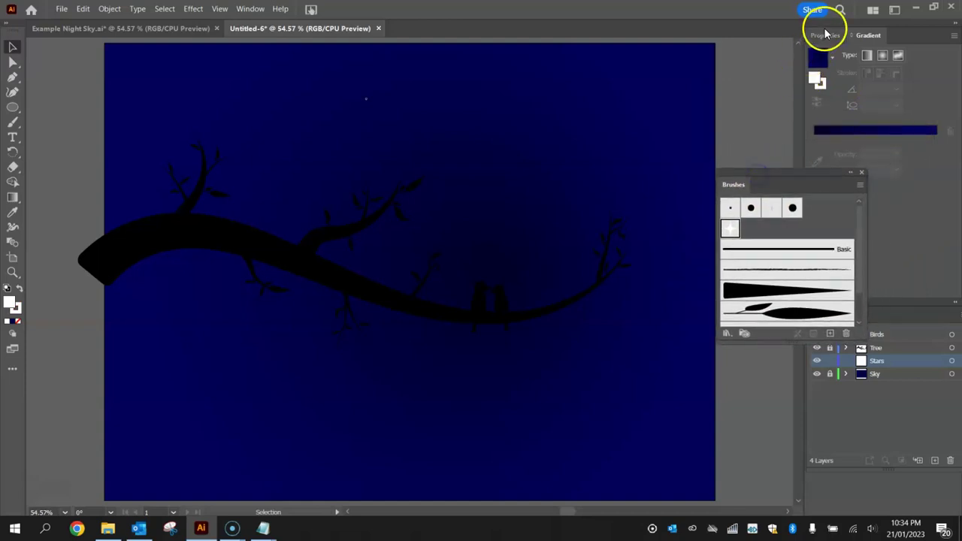
# Step: Switch to the Paintbrush with stroke colour set to None
pyautogui.moveTo(812, 170)
pyautogui.mouseDown()
pyautogui.moveTo(706, 59)
pyautogui.moveTo(728, 37)
pyautogui.mouseUp()
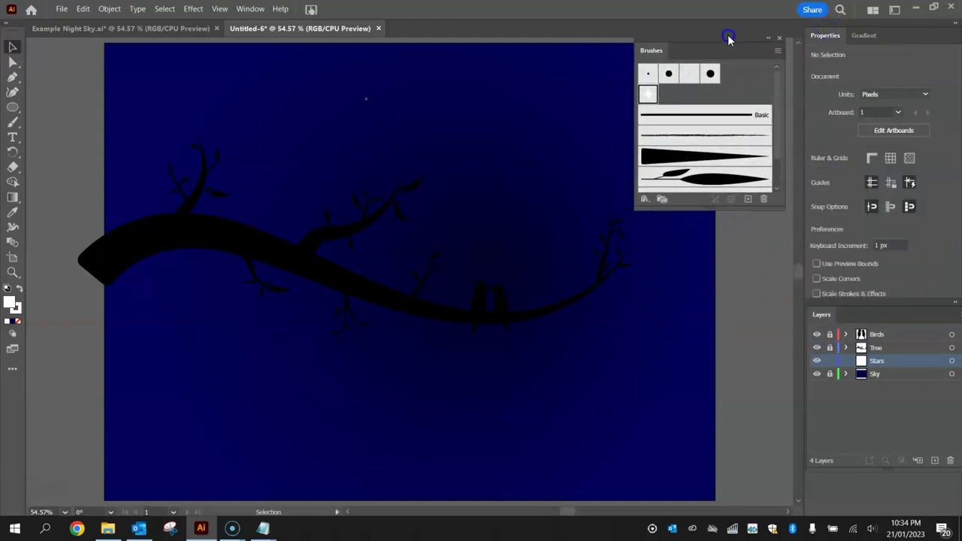
pyautogui.click(826, 38)
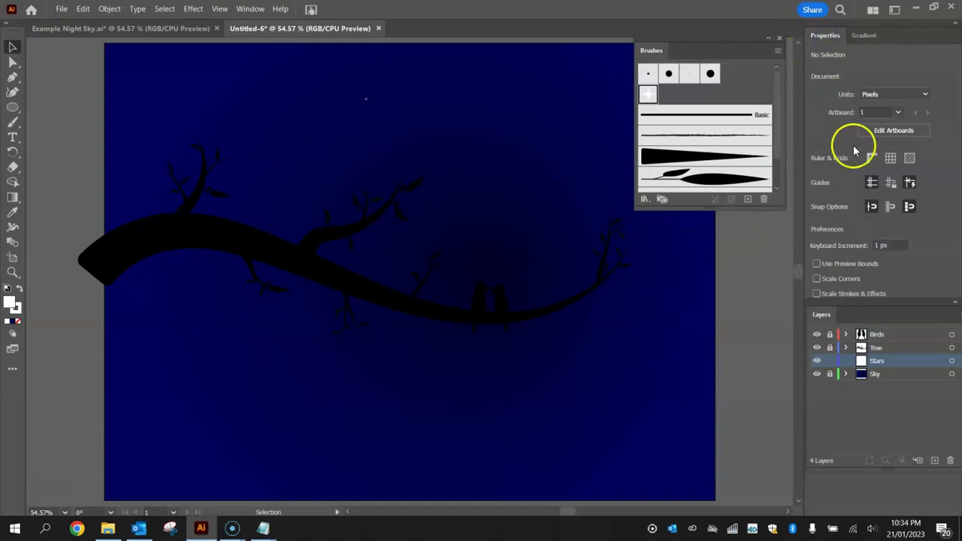
pyautogui.click(11, 124)
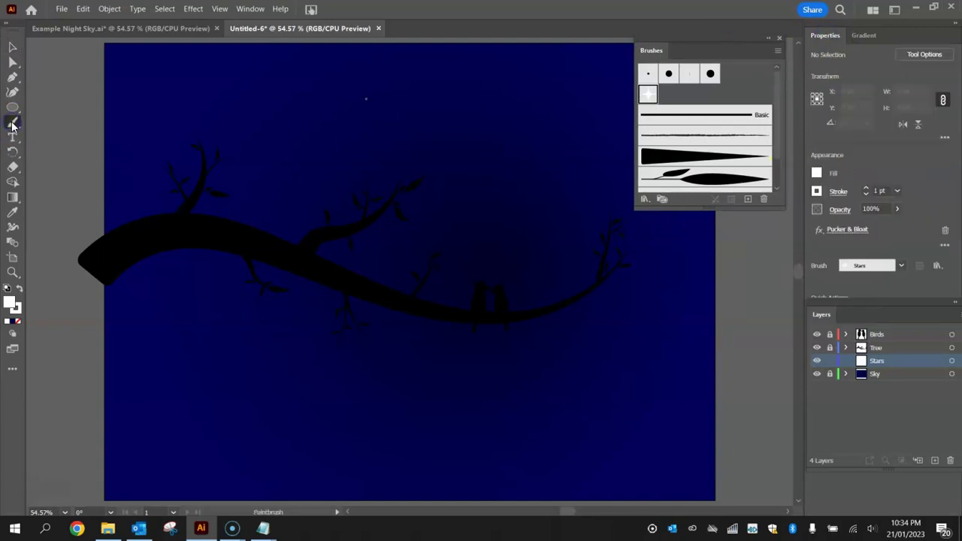
pyautogui.click(816, 192)
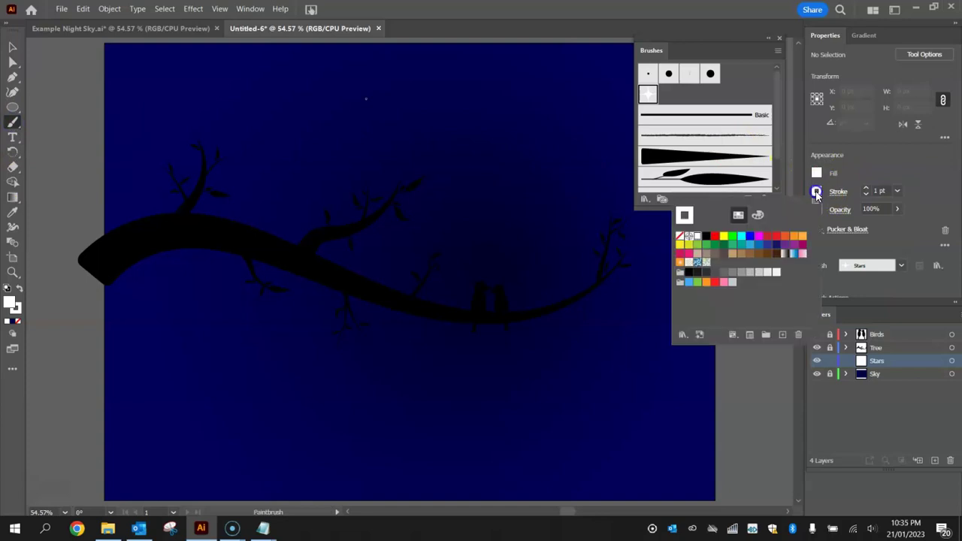
pyautogui.click(679, 237)
pyautogui.click(904, 169)
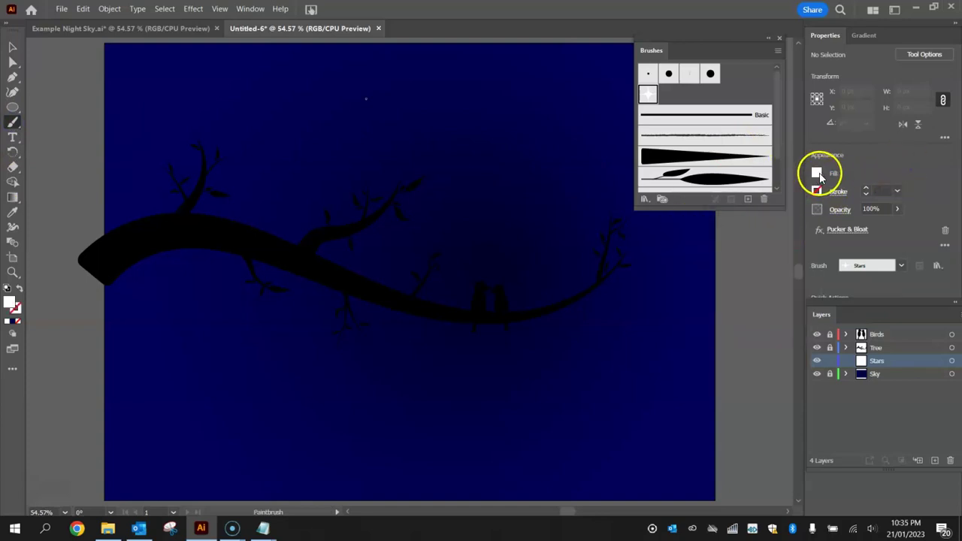
pyautogui.click(768, 40)
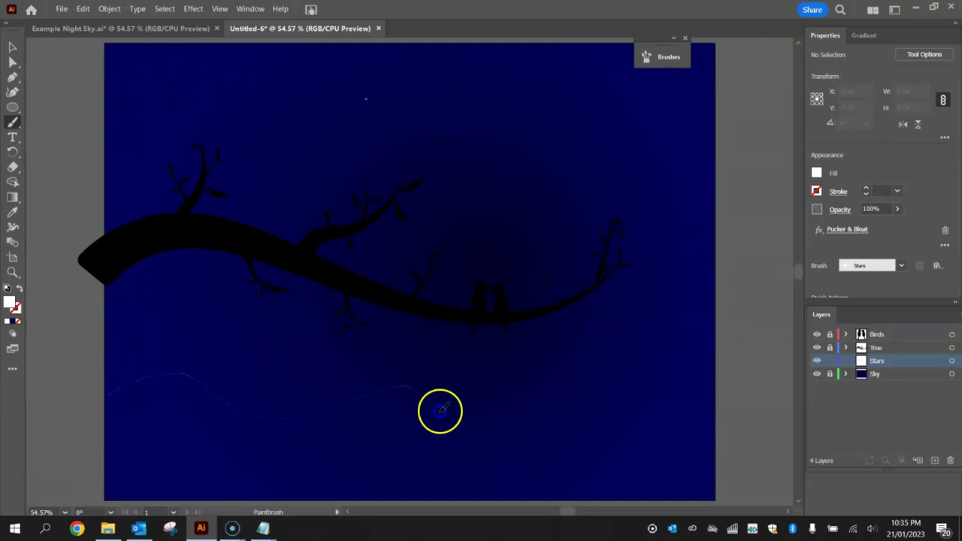
# Step: Paint trial Stars strokes across the lower sky, upper sky and along the branch
pyautogui.moveTo(695, 408); pyautogui.dragTo(725, 365)
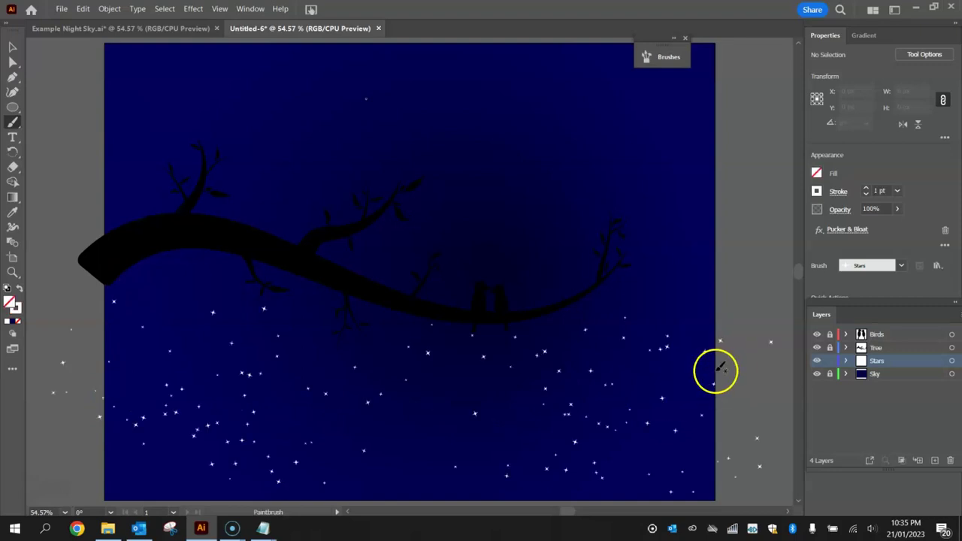
pyautogui.moveTo(479, 443)
pyautogui.mouseDown()
pyautogui.moveTo(404, 425)
pyautogui.moveTo(384, 444)
pyautogui.moveTo(400, 482)
pyautogui.mouseUp()
pyautogui.moveTo(478, 385)
pyautogui.mouseDown()
pyautogui.moveTo(455, 423)
pyautogui.moveTo(383, 433)
pyautogui.moveTo(323, 423)
pyautogui.mouseUp()
pyautogui.moveTo(112, 100)
pyautogui.mouseDown()
pyautogui.moveTo(192, 83)
pyautogui.moveTo(413, 112)
pyautogui.moveTo(485, 98)
pyautogui.moveTo(453, 81)
pyautogui.moveTo(518, 85)
pyautogui.moveTo(785, 174)
pyautogui.moveTo(669, 148)
pyautogui.moveTo(627, 197)
pyautogui.moveTo(636, 195)
pyautogui.moveTo(622, 178)
pyautogui.moveTo(452, 273)
pyautogui.moveTo(512, 321)
pyautogui.moveTo(583, 336)
pyautogui.moveTo(695, 306)
pyautogui.mouseUp()
pyautogui.moveTo(205, 232); pyautogui.dragTo(557, 306)
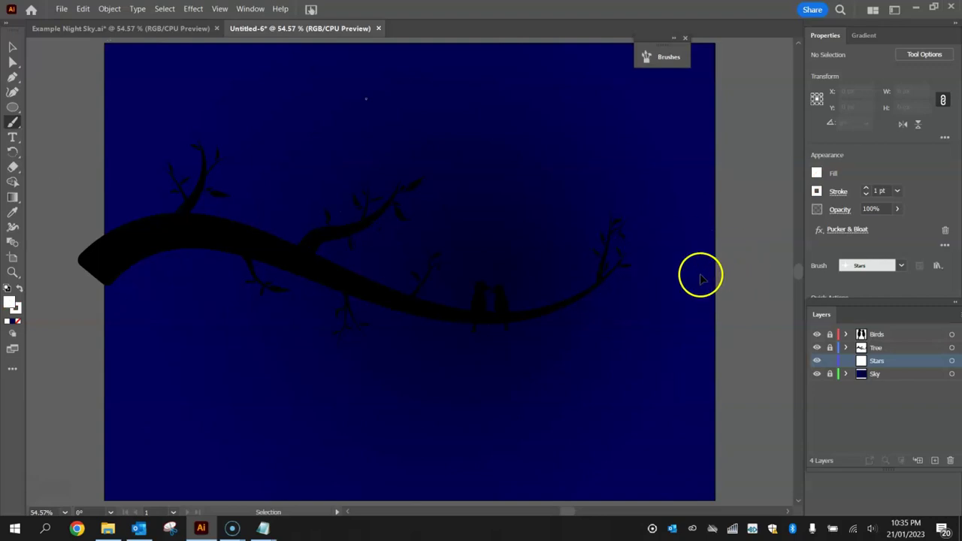
# Step: Change the Stars brush's random size range to 10% minimum and 50% maximum
pyautogui.click(668, 58)
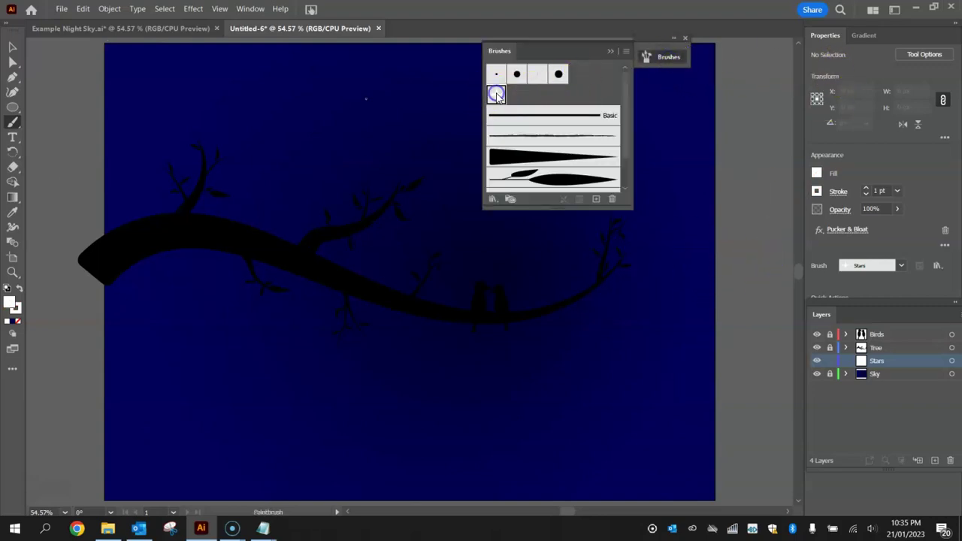
pyautogui.doubleClick(496, 95)
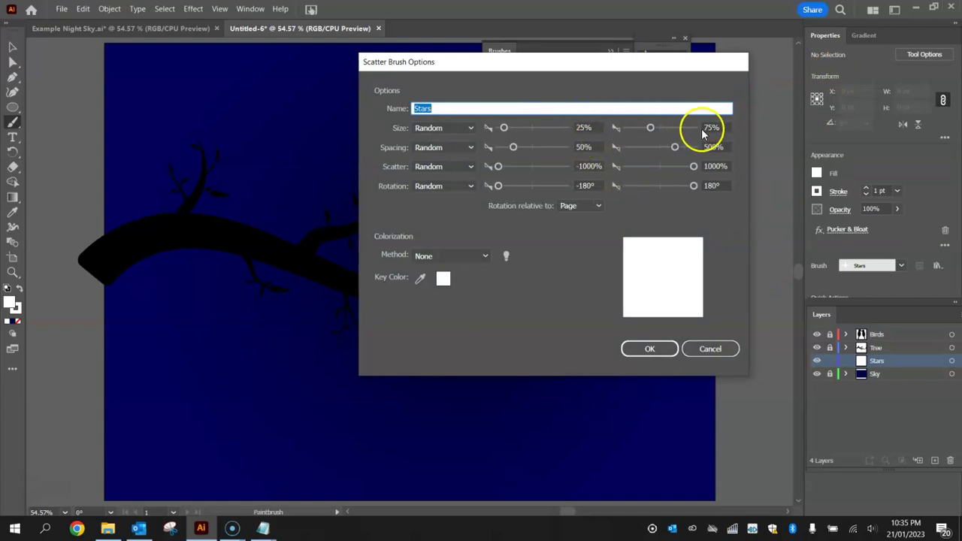
pyautogui.moveTo(650, 127); pyautogui.dragTo(630, 119)
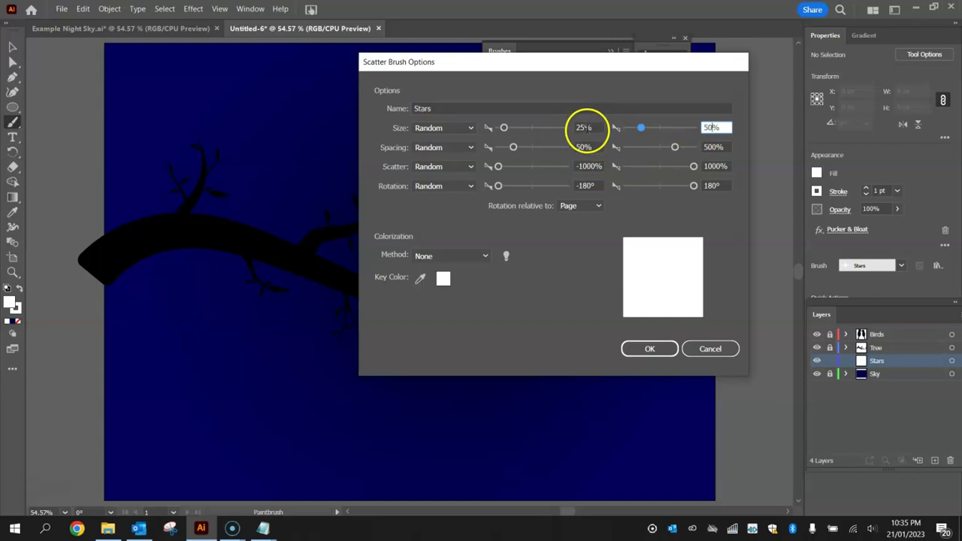
pyautogui.click(583, 128)
pyautogui.write('10')
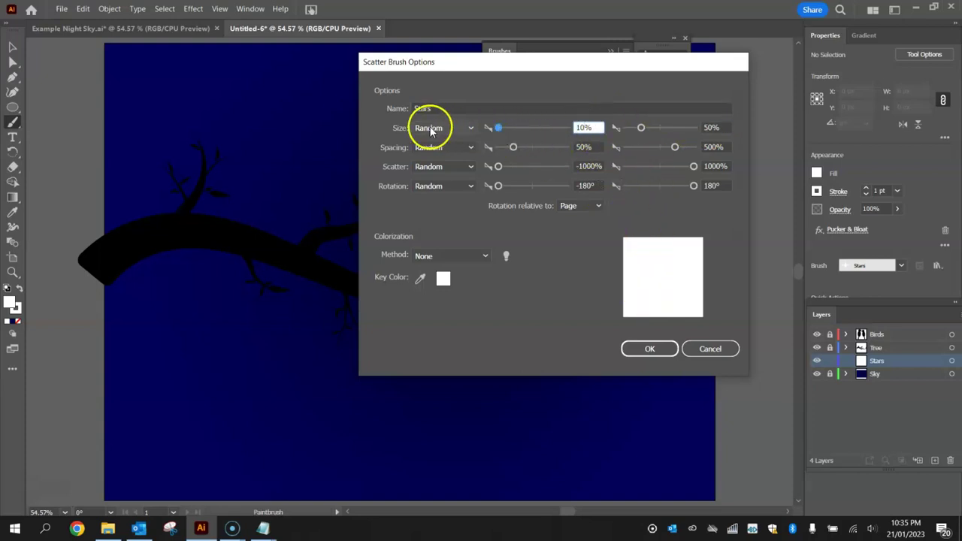
pyautogui.doubleClick(600, 128)
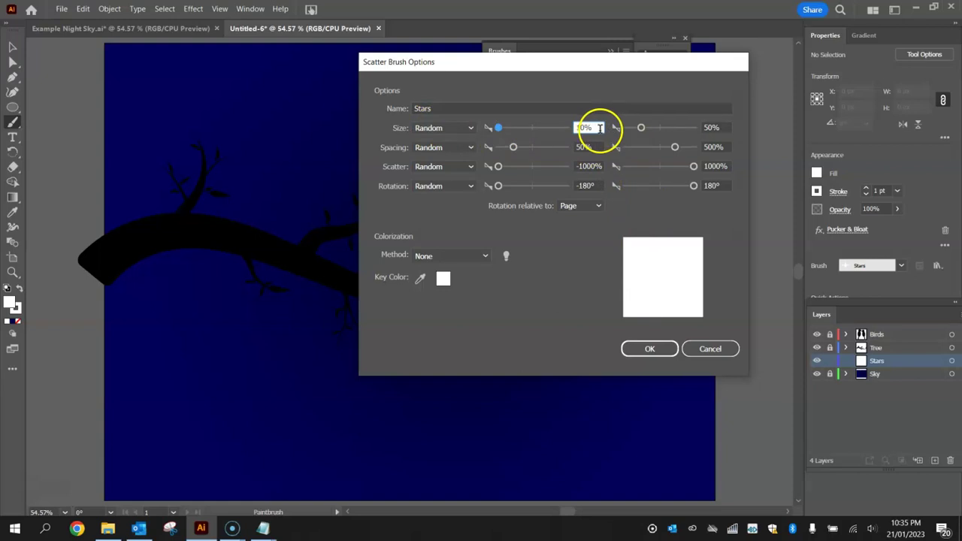
pyautogui.click(656, 347)
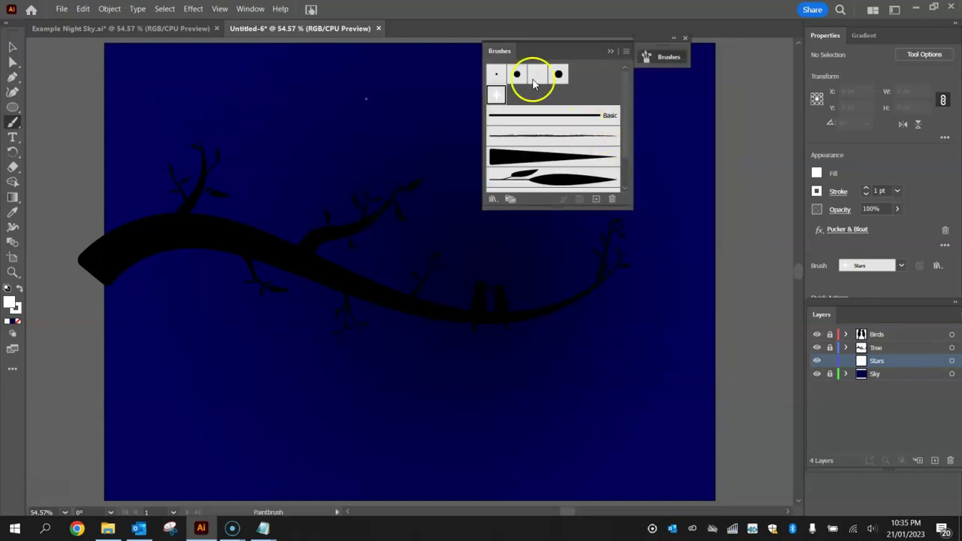
pyautogui.click(666, 57)
# Step: Paint Stars brush strokes across the top, middle, upper right and below-branch sky
pyautogui.moveTo(638, 41); pyautogui.dragTo(736, 38)
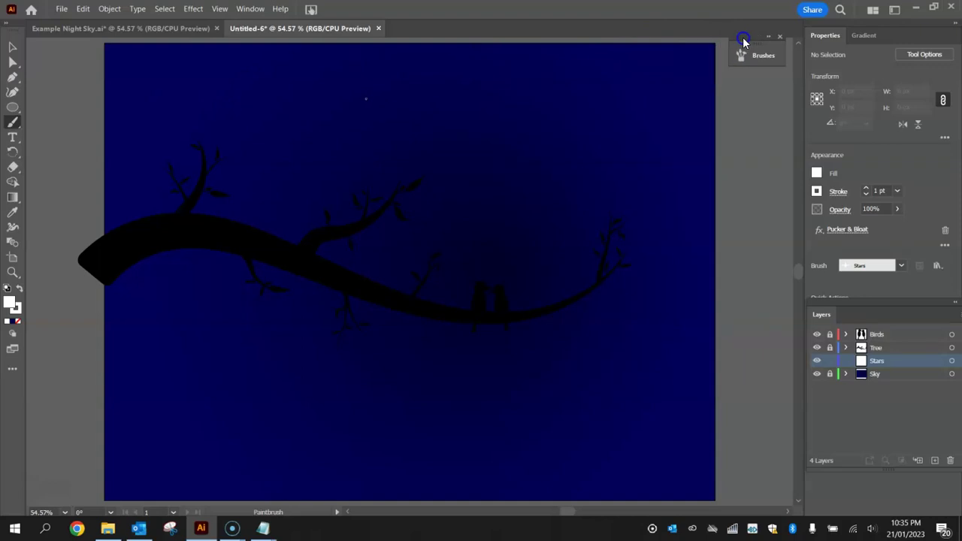
pyautogui.moveTo(187, 87); pyautogui.dragTo(668, 139)
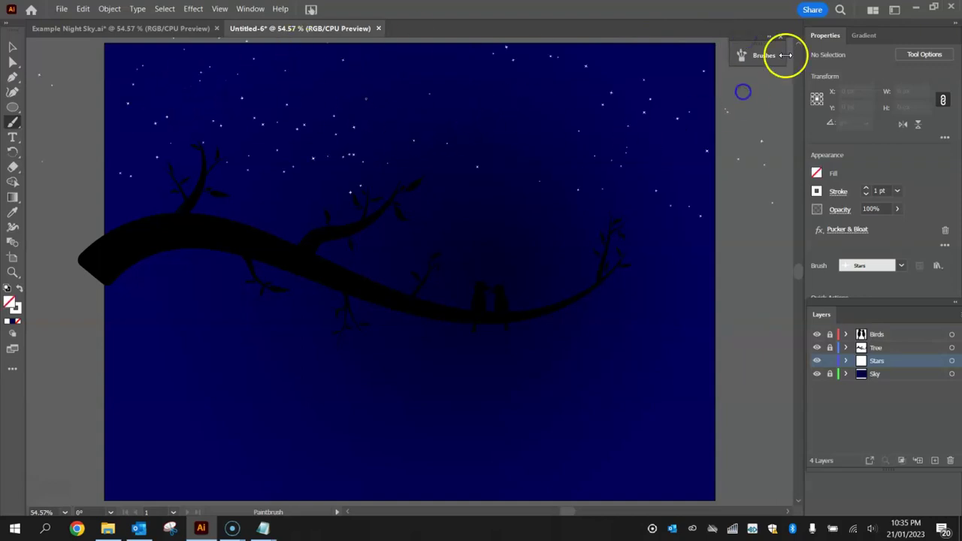
pyautogui.moveTo(524, 72)
pyautogui.mouseDown()
pyautogui.moveTo(504, 96)
pyautogui.moveTo(609, 154)
pyautogui.mouseUp()
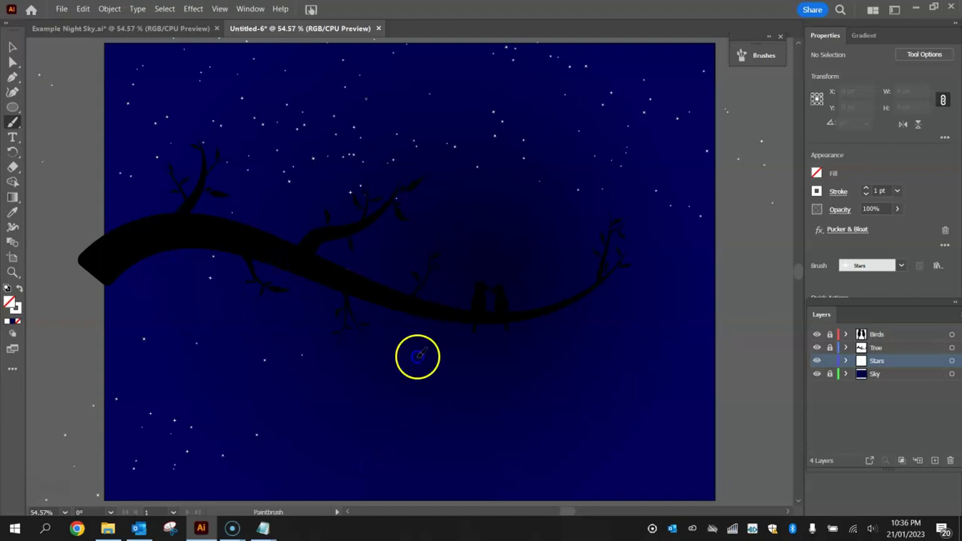
pyautogui.moveTo(416, 356)
pyautogui.mouseDown()
pyautogui.moveTo(624, 287)
pyautogui.moveTo(784, 461)
pyautogui.moveTo(741, 451)
pyautogui.moveTo(593, 473)
pyautogui.moveTo(514, 455)
pyautogui.moveTo(425, 337)
pyautogui.moveTo(299, 325)
pyautogui.mouseUp()
pyautogui.moveTo(247, 248)
pyautogui.mouseDown()
pyautogui.moveTo(344, 281)
pyautogui.moveTo(290, 357)
pyautogui.moveTo(180, 335)
pyautogui.mouseUp()
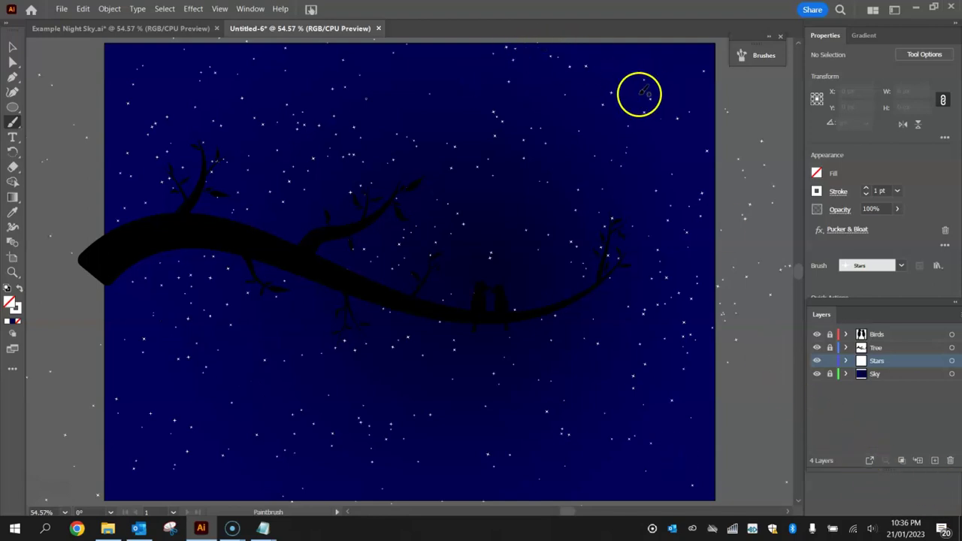
pyautogui.moveTo(746, 46)
pyautogui.mouseDown()
pyautogui.moveTo(831, 70)
pyautogui.moveTo(774, 117)
pyautogui.moveTo(738, 105)
pyautogui.moveTo(705, 70)
pyautogui.moveTo(676, 78)
pyautogui.moveTo(757, 336)
pyautogui.moveTo(734, 312)
pyautogui.moveTo(786, 302)
pyautogui.mouseUp()
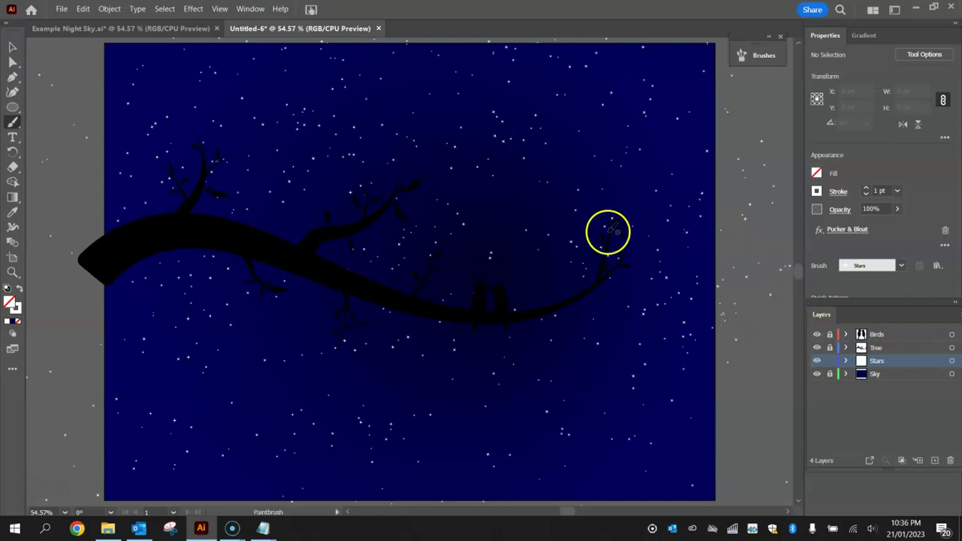
pyautogui.press('v')
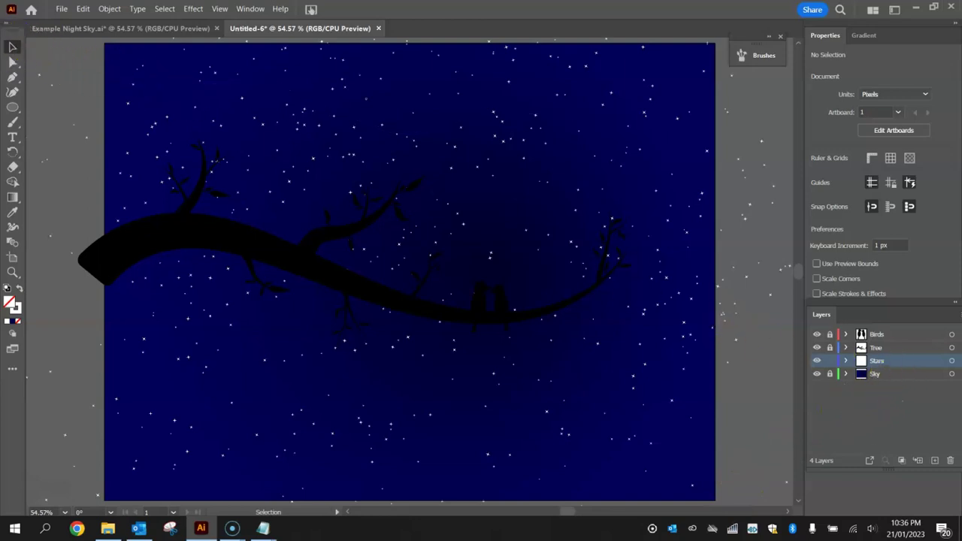
# Step: Select all the star strokes and set their opacity to 50%
pyautogui.hotkey('ctrl', 'a')
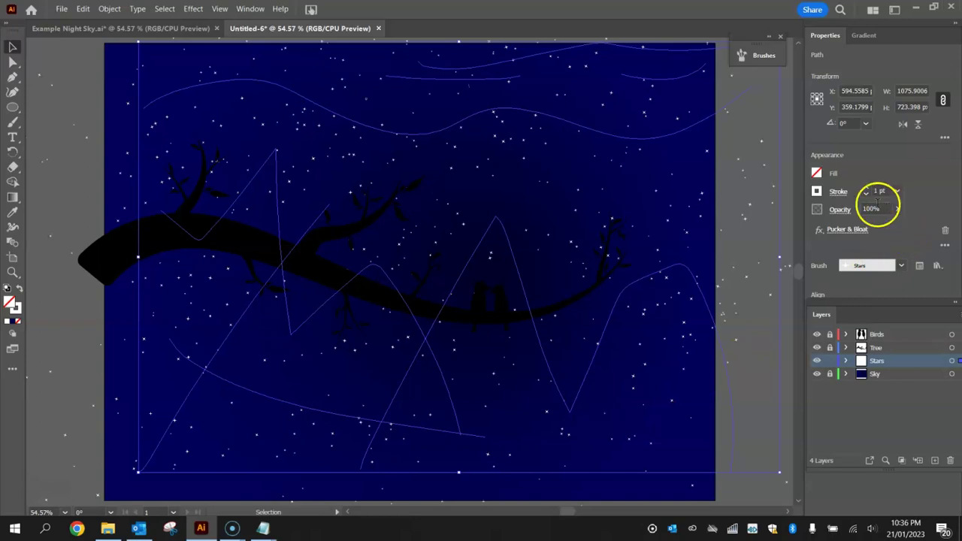
pyautogui.click(883, 210)
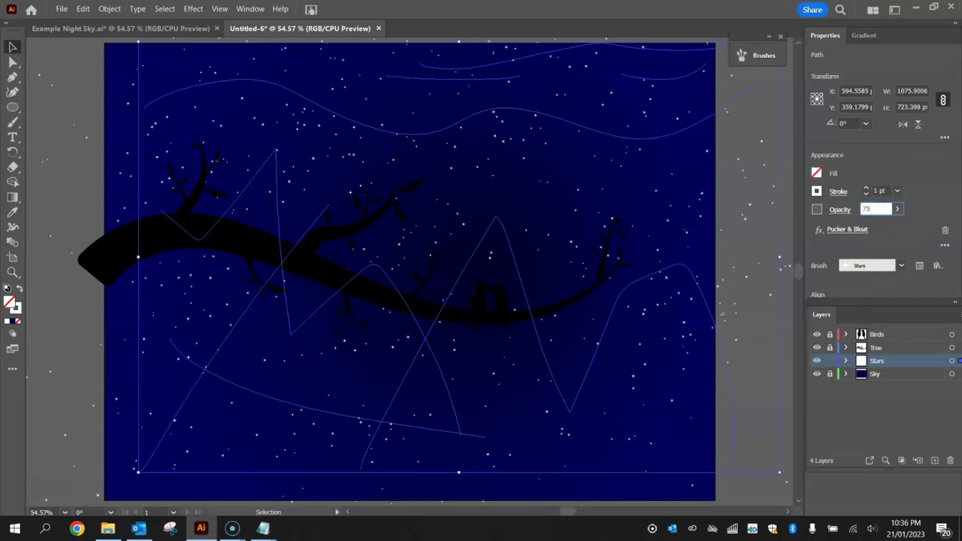
pyautogui.click(103, 82)
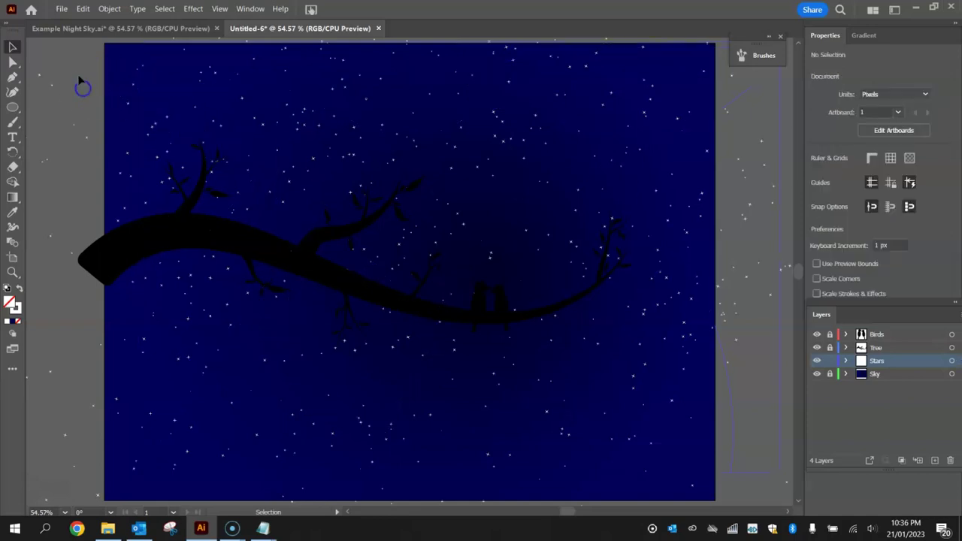
pyautogui.hotkey('ctrl', 'a')
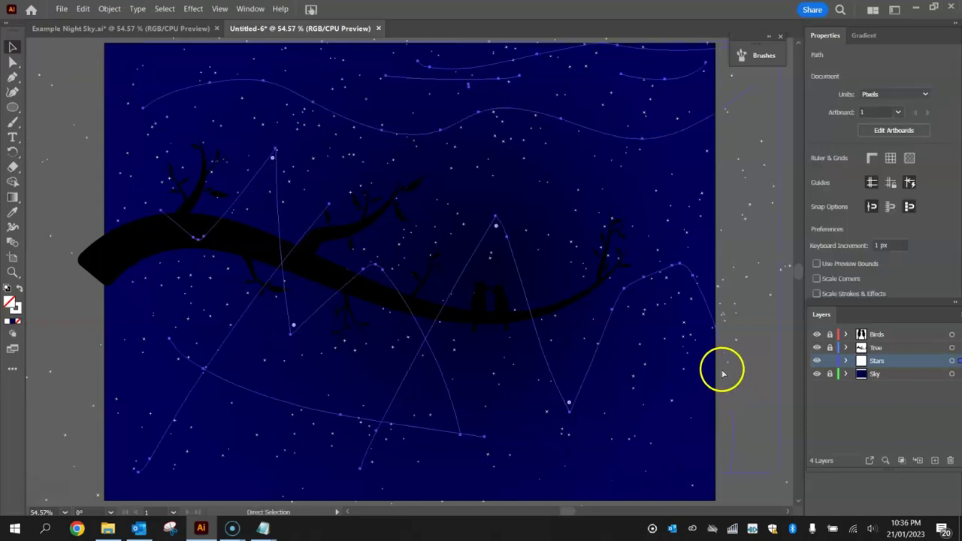
pyautogui.click(880, 208)
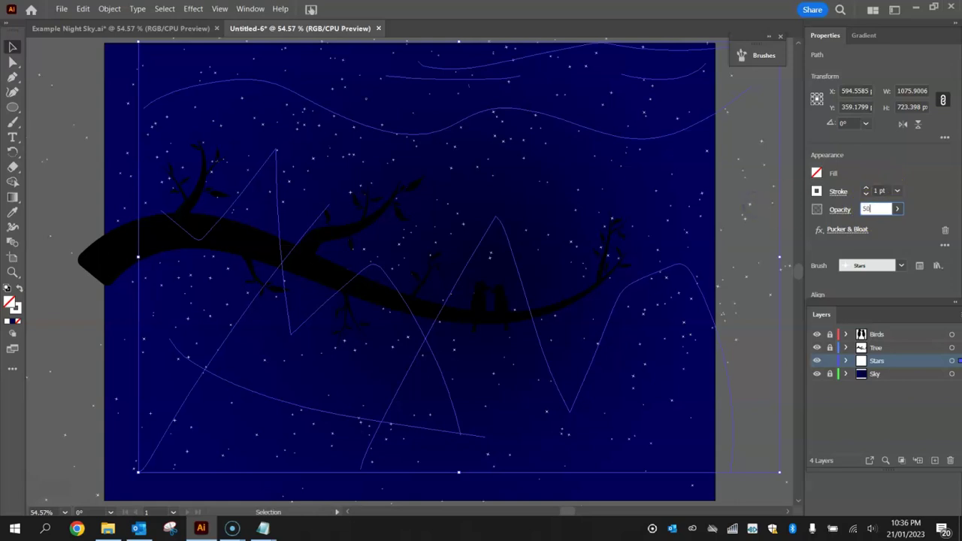
pyautogui.click(52, 78)
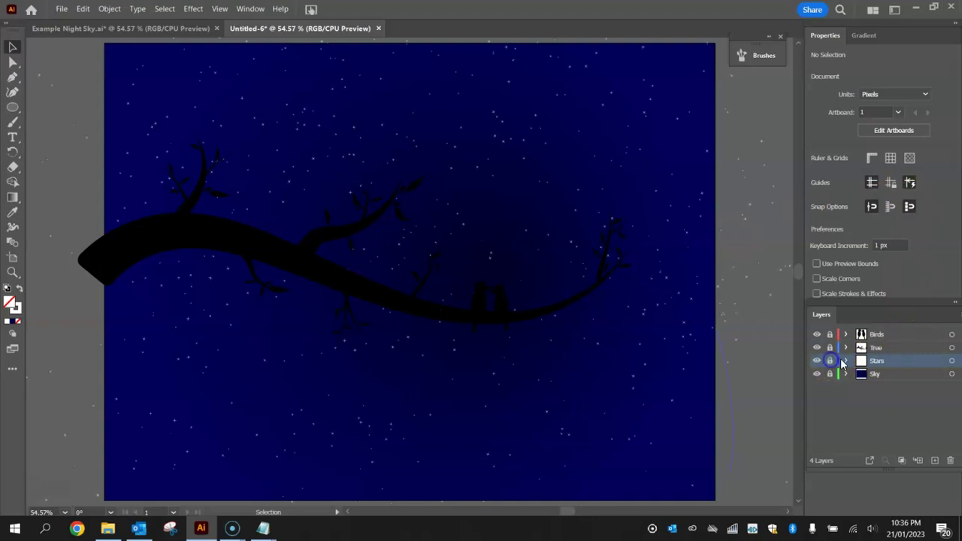
# Step: Add a new layer above Stars named Moon
pyautogui.click(934, 460)
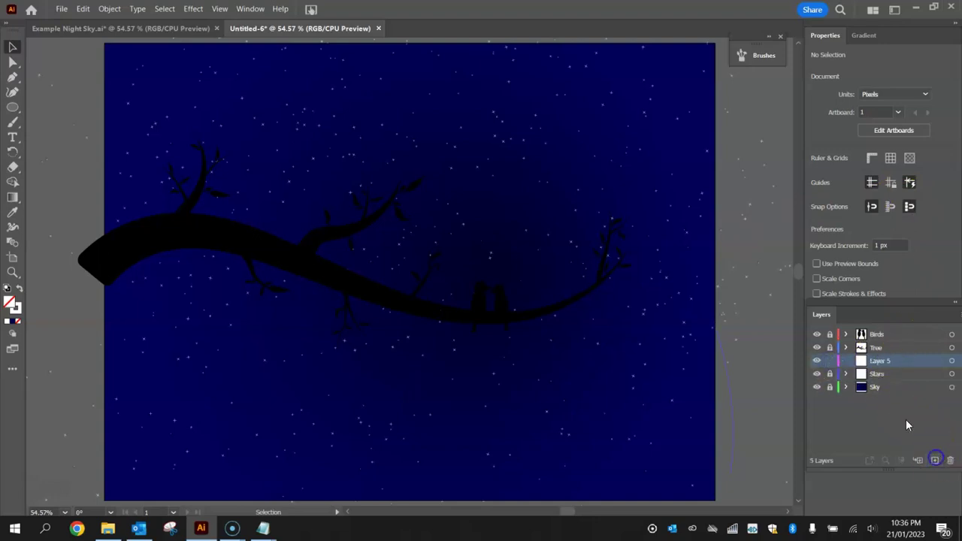
pyautogui.doubleClick(883, 361)
pyautogui.write('Moon')
pyautogui.press('Return')
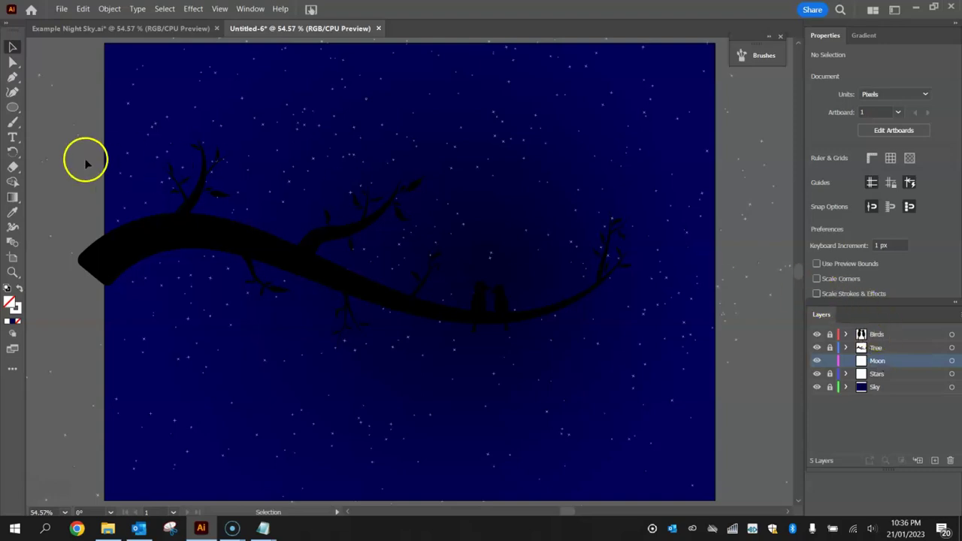
# Step: Draw a white, outline-free circle and move it up-left behind the birds
pyautogui.click(13, 107)
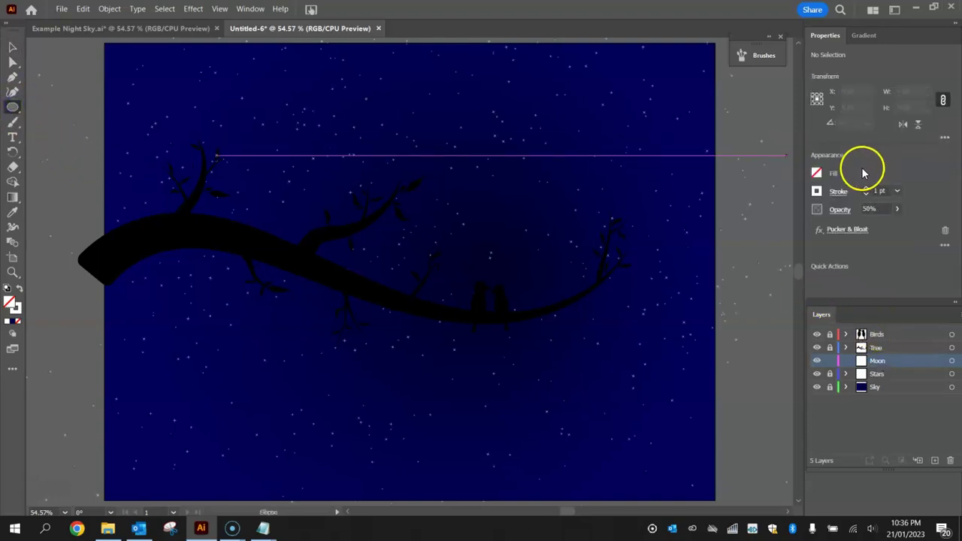
pyautogui.click(816, 173)
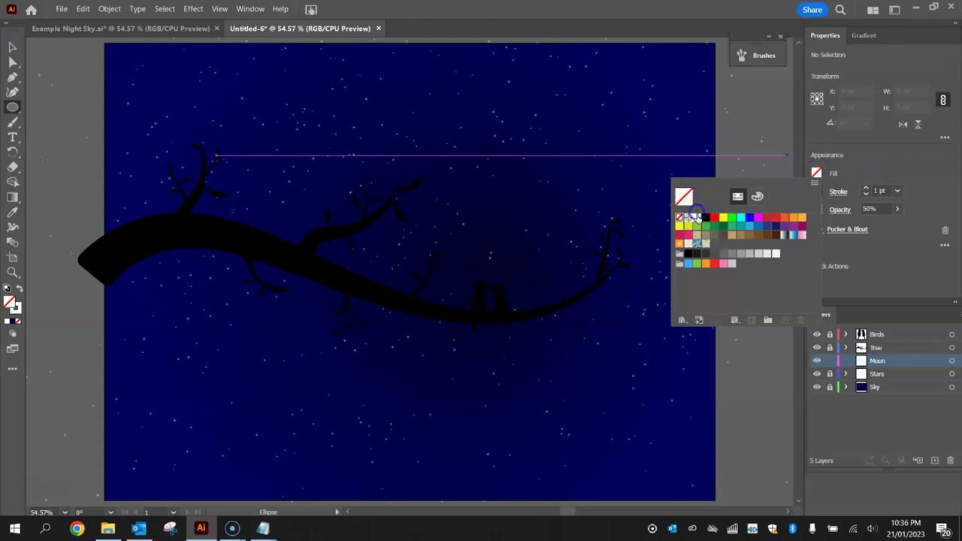
pyautogui.click(698, 217)
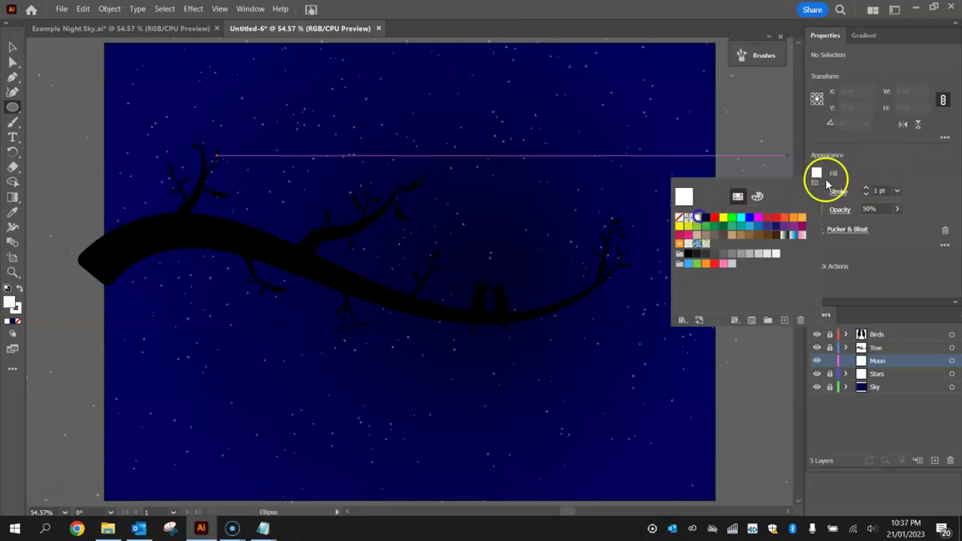
pyautogui.click(816, 190)
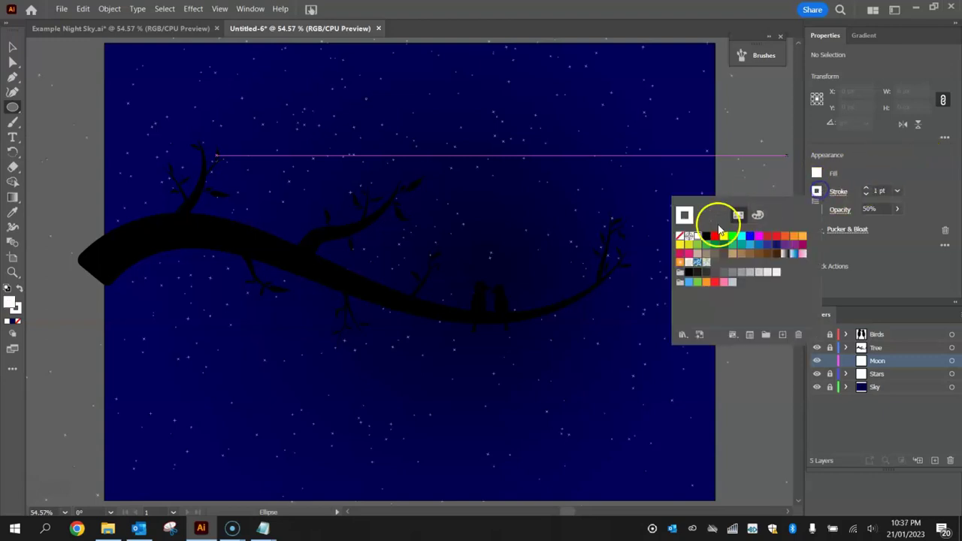
pyautogui.click(683, 237)
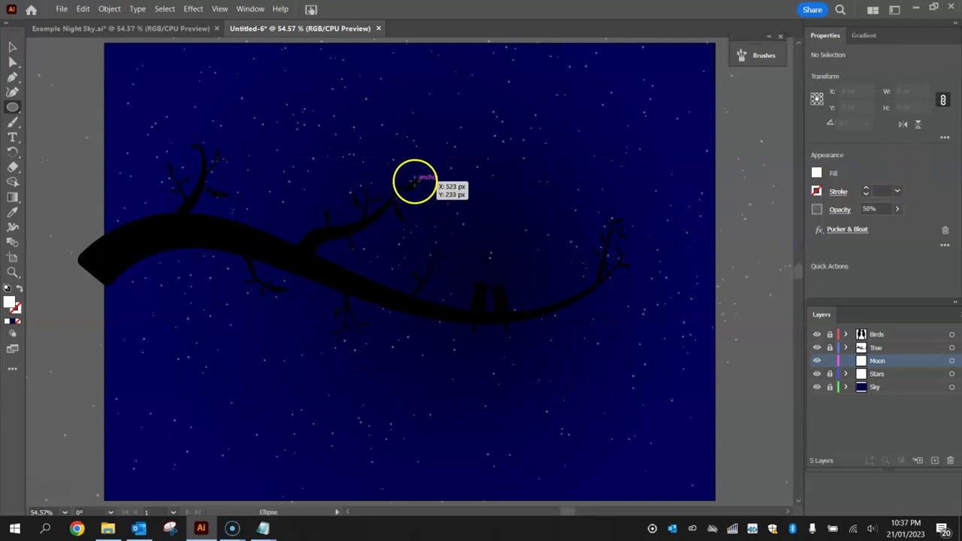
pyautogui.moveTo(414, 182); pyautogui.dragTo(633, 398)
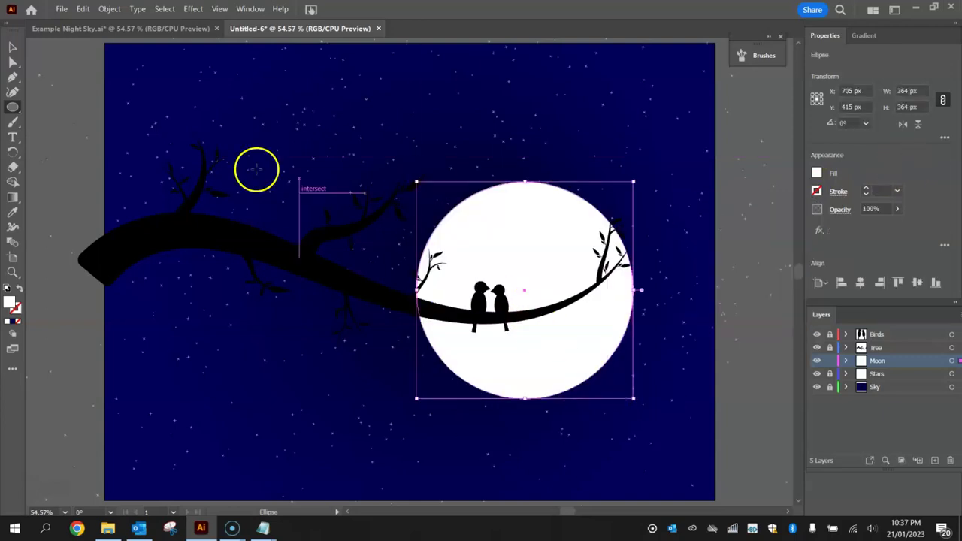
pyautogui.click(12, 46)
pyautogui.moveTo(513, 242); pyautogui.dragTo(488, 232)
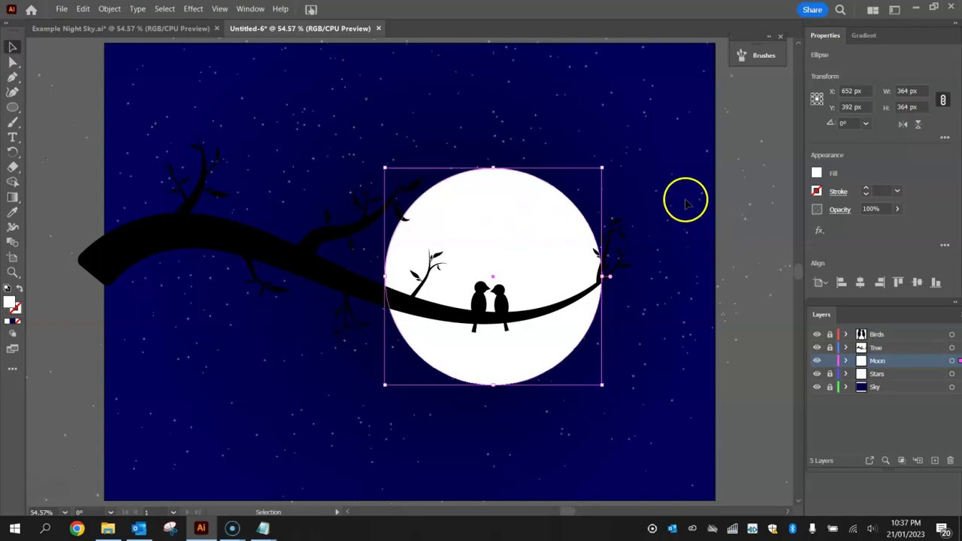
pyautogui.click(732, 167)
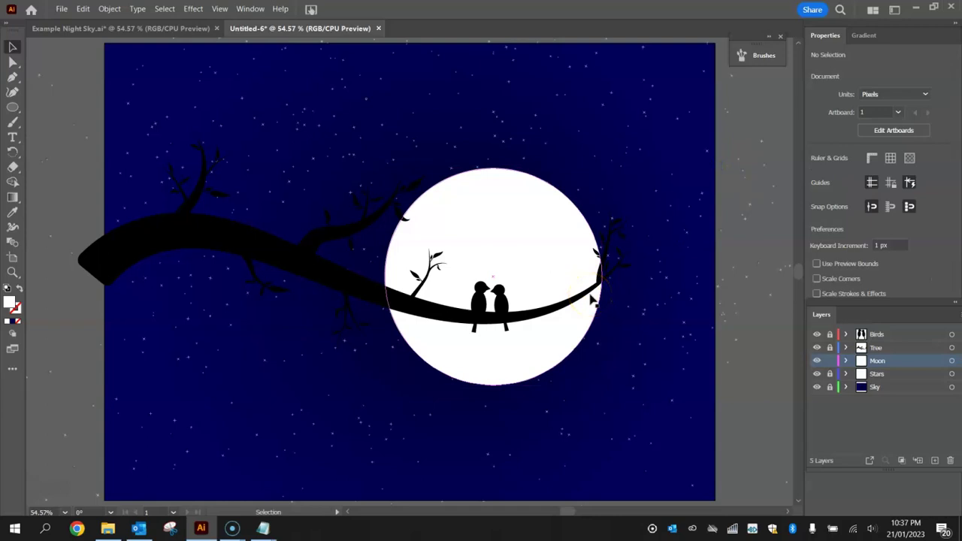
# Step: Offset the moon path by 25 px and give the new ring 30% opacity
pyautogui.click(531, 236)
pyautogui.click(109, 8)
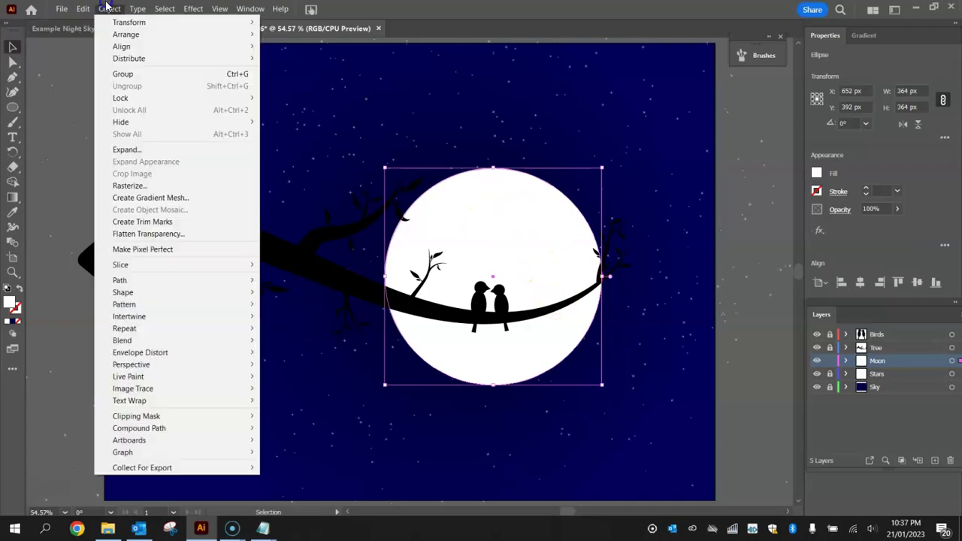
pyautogui.click(161, 280)
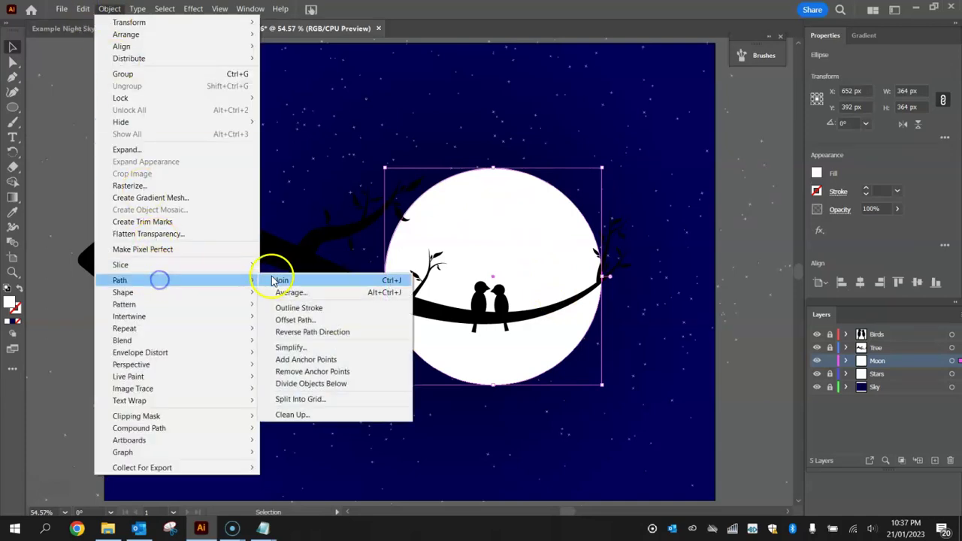
pyautogui.click(321, 321)
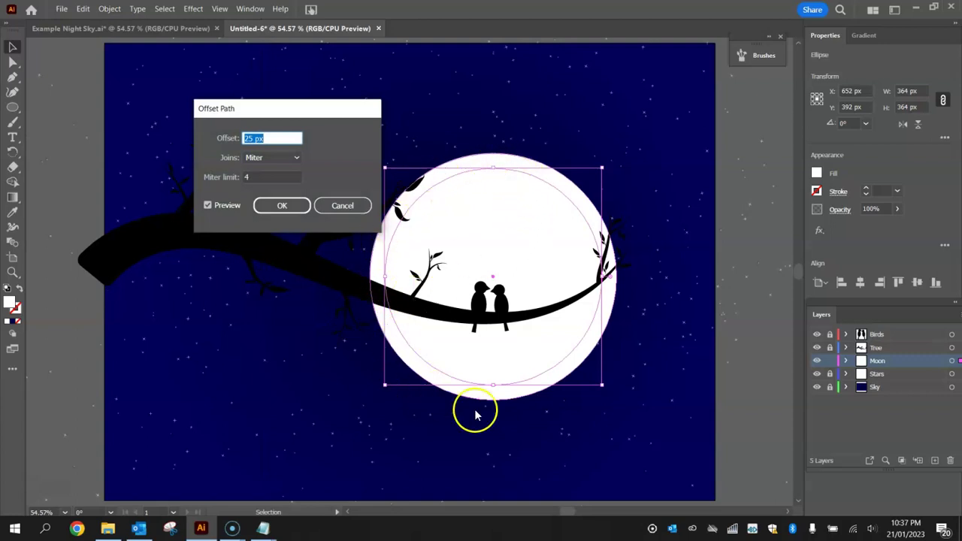
pyautogui.moveTo(271, 114); pyautogui.dragTo(224, 130)
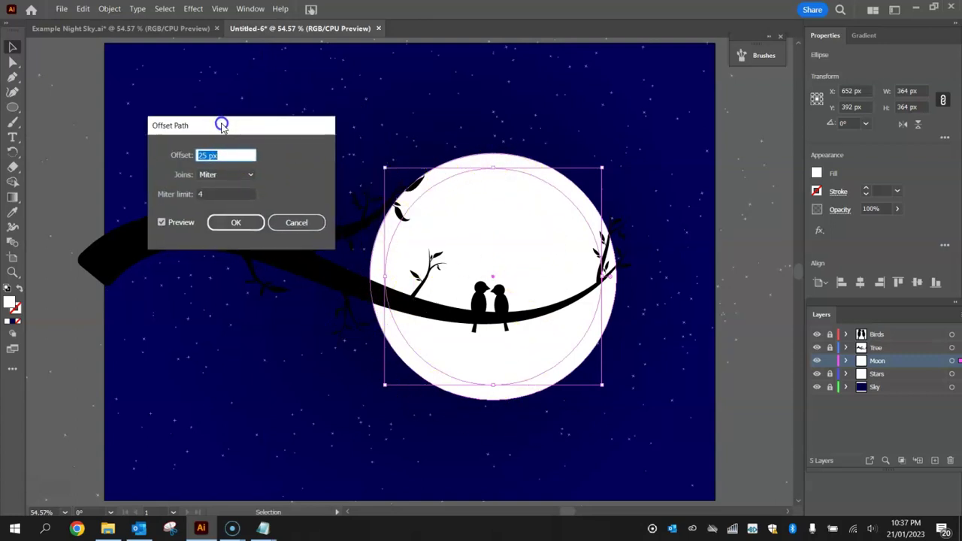
pyautogui.click(173, 155)
pyautogui.click(219, 154)
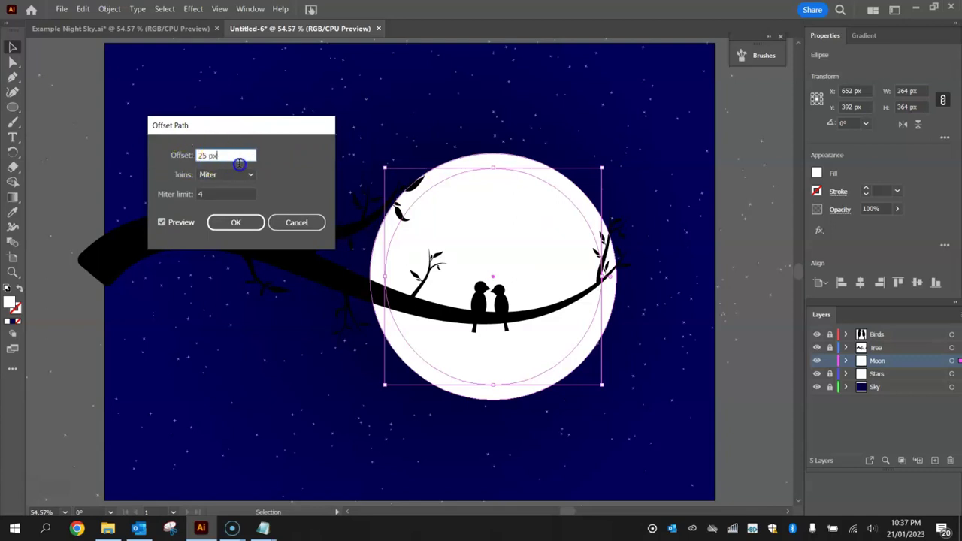
pyautogui.click(250, 224)
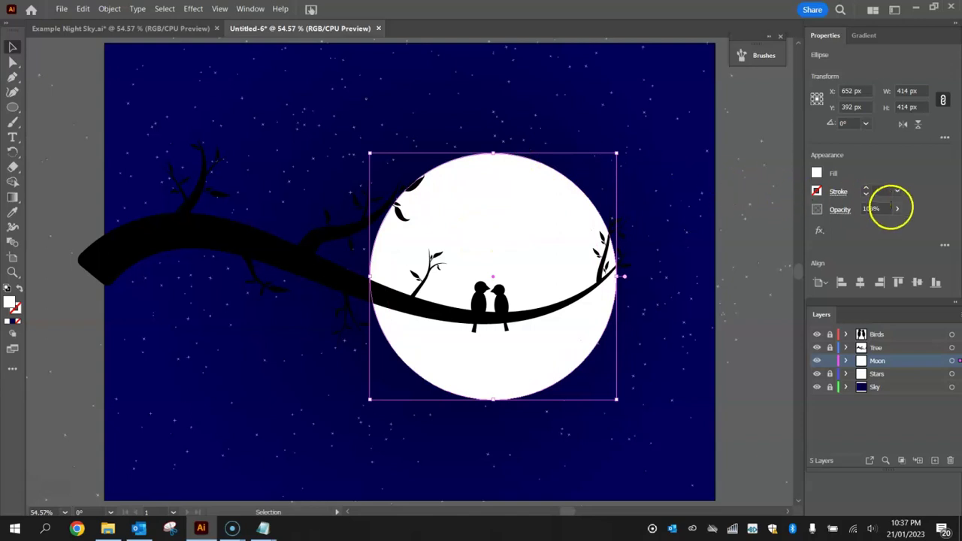
pyautogui.click(871, 209)
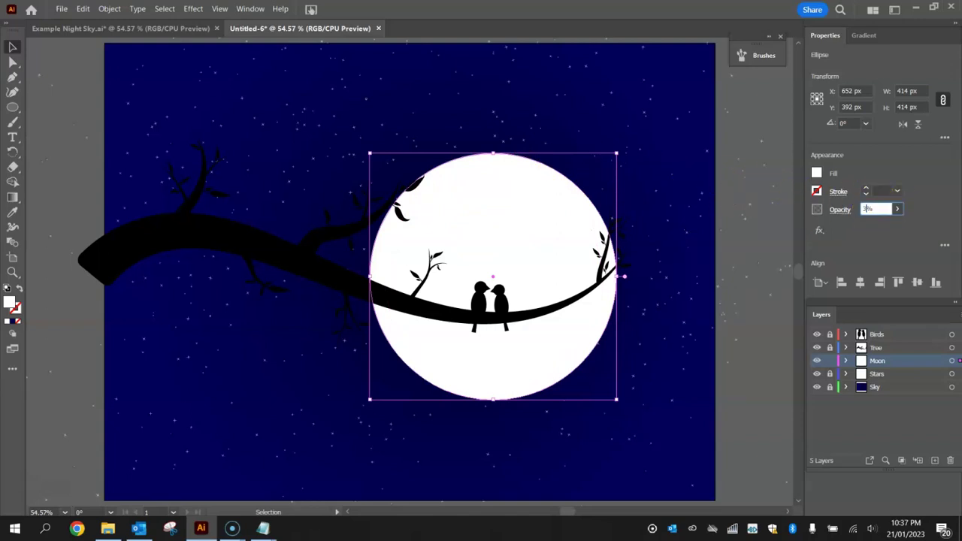
pyautogui.write('30')
pyautogui.press('Return')
pyautogui.click(726, 173)
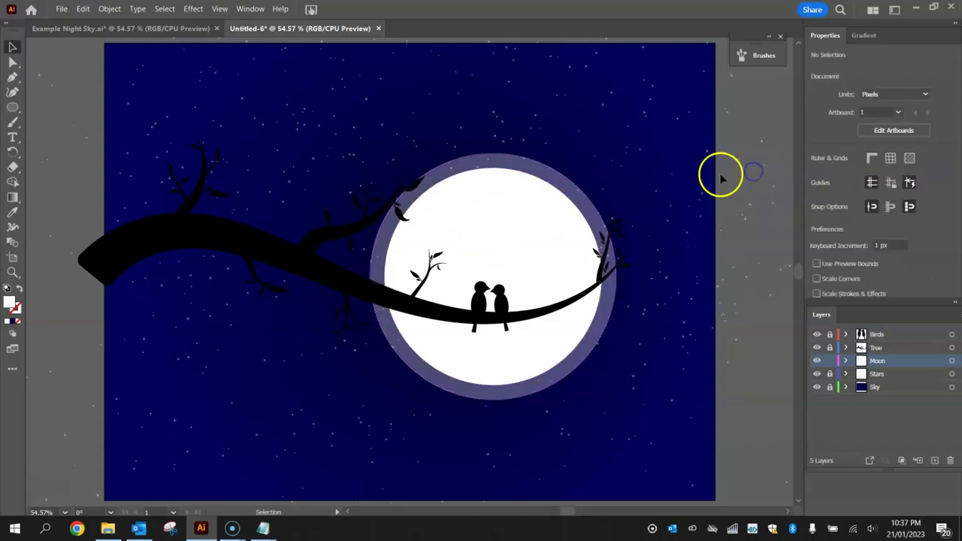
# Step: Offset the ring another 25 px and set the second ring to 20% opacity
pyautogui.click(492, 160)
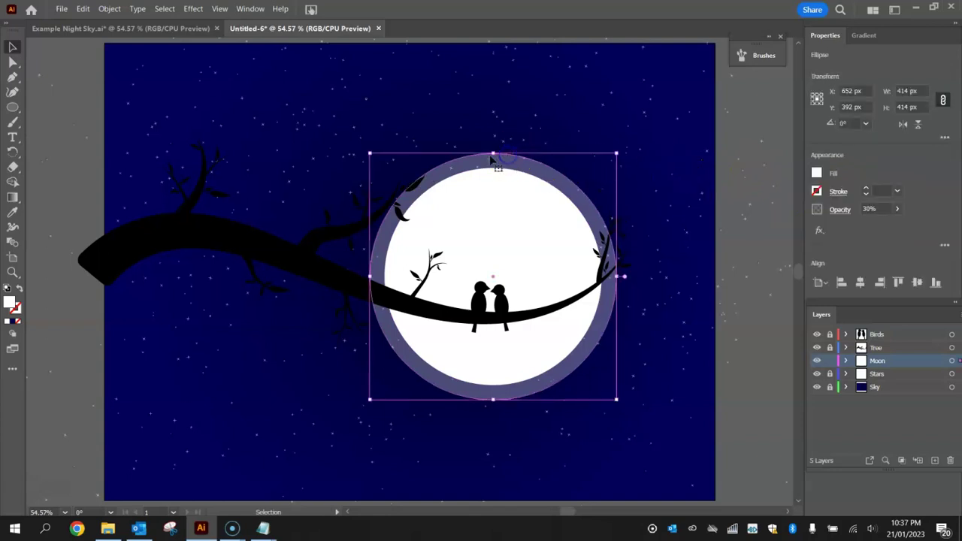
pyautogui.click(109, 8)
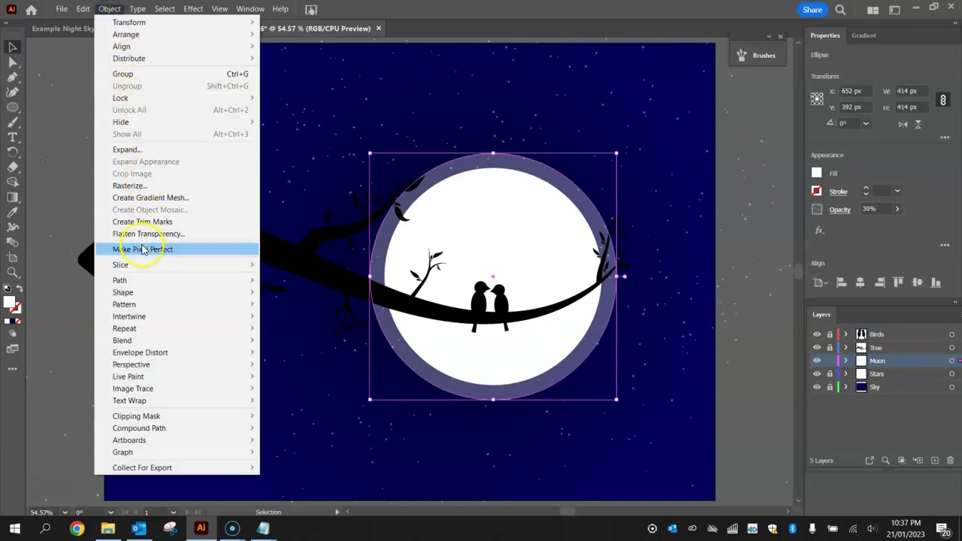
pyautogui.moveTo(145, 278)
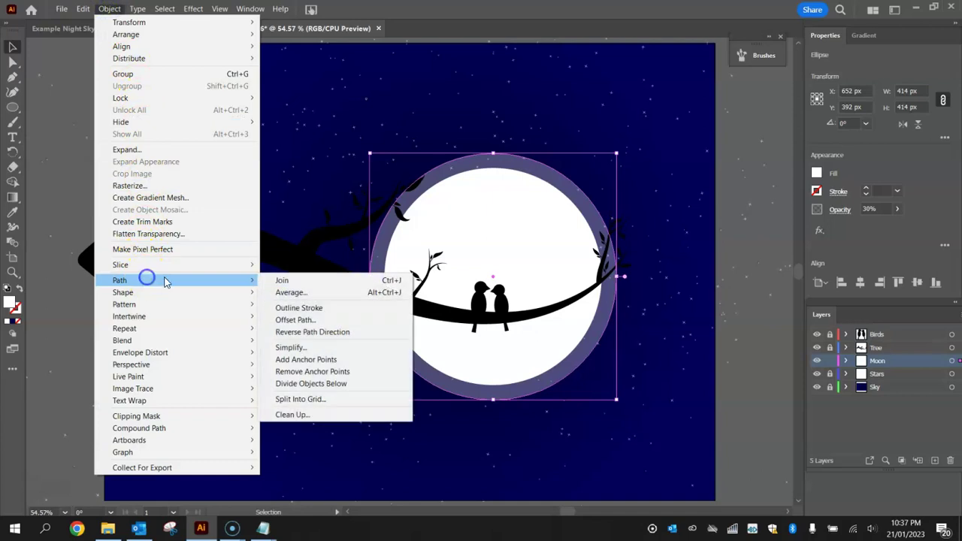
pyautogui.click(335, 316)
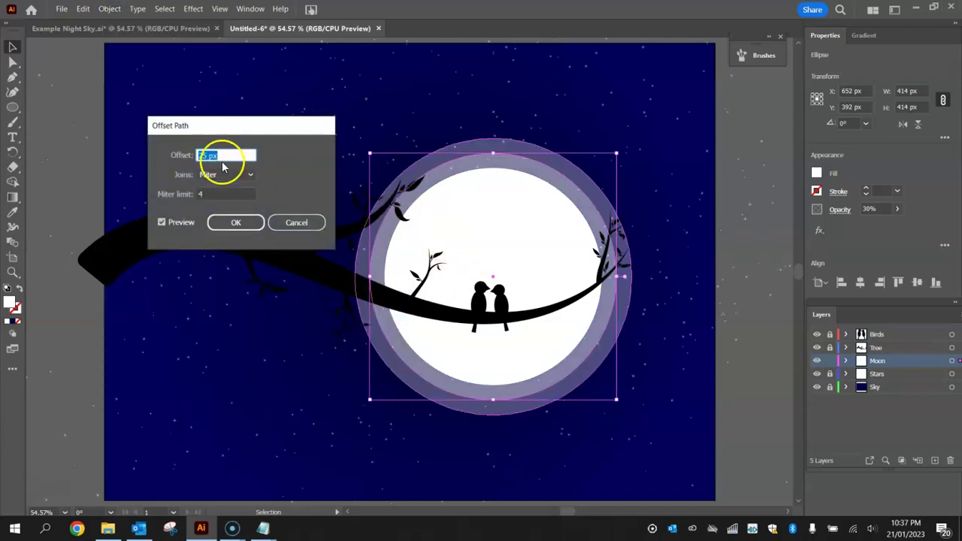
pyautogui.click(245, 223)
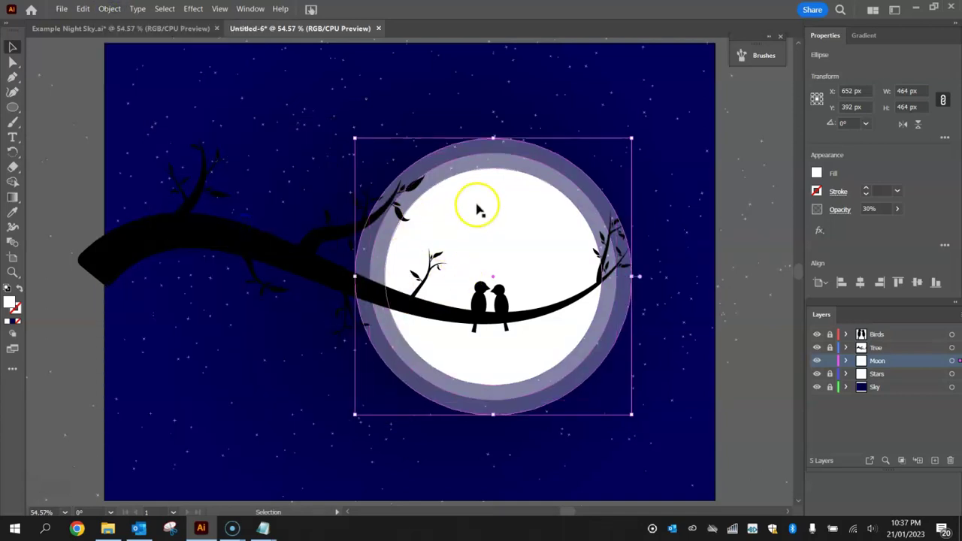
pyautogui.click(867, 209)
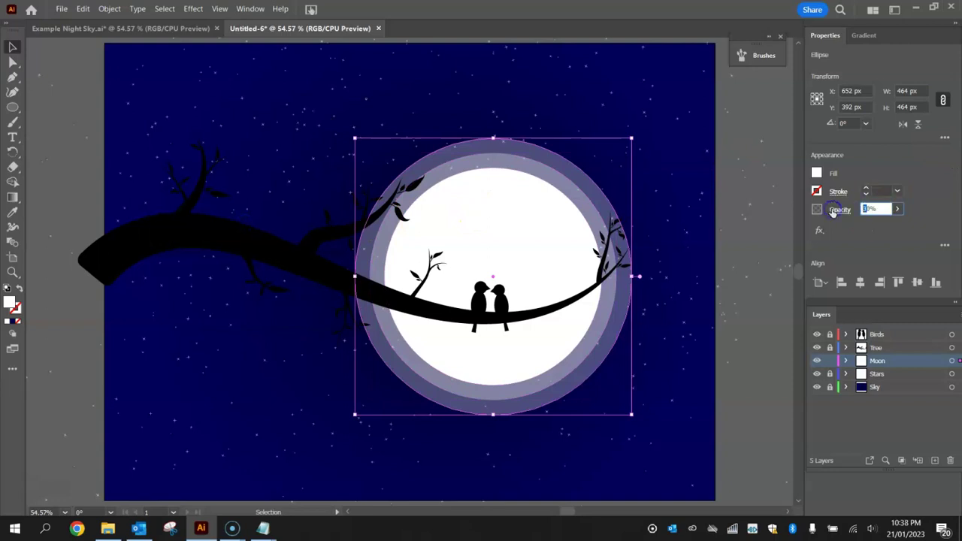
pyautogui.write('20')
pyautogui.press('Return')
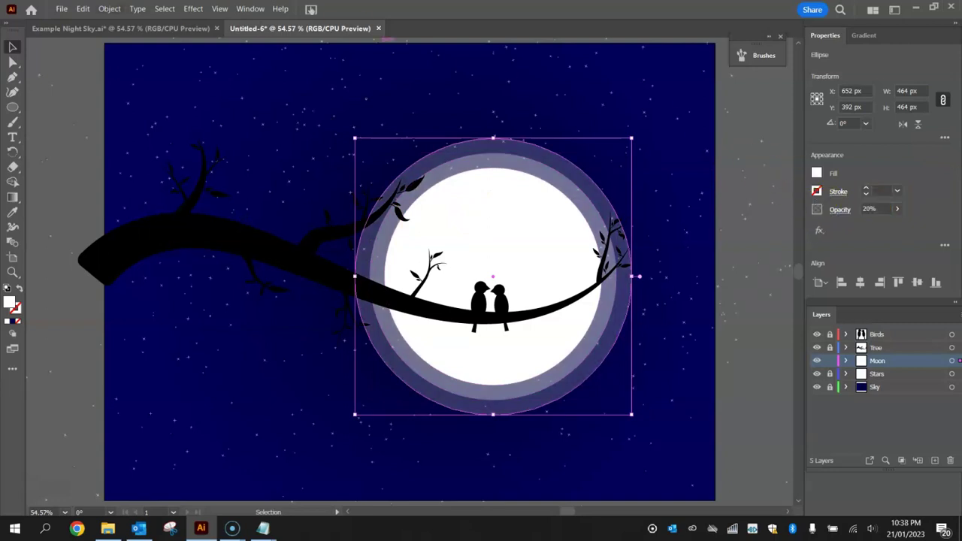
# Step: Offset a third, 514 px ring by 25 px and set it to 10% opacity
pyautogui.click(109, 9)
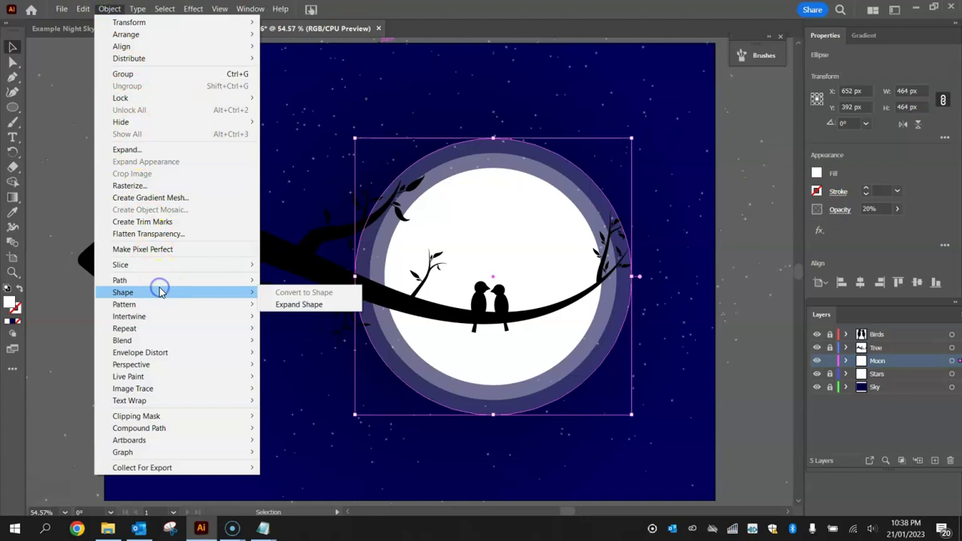
pyautogui.moveTo(163, 280)
pyautogui.click(341, 320)
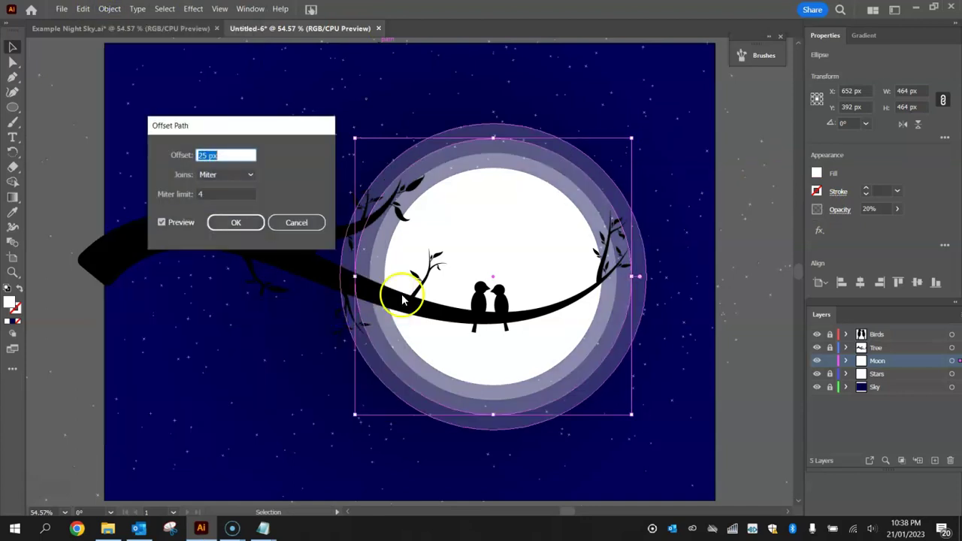
pyautogui.click(235, 222)
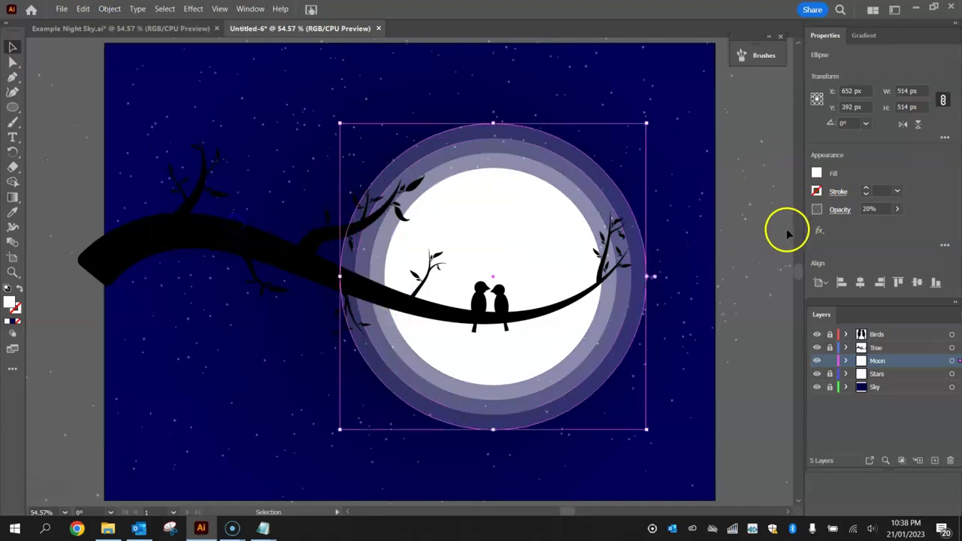
pyautogui.click(864, 209)
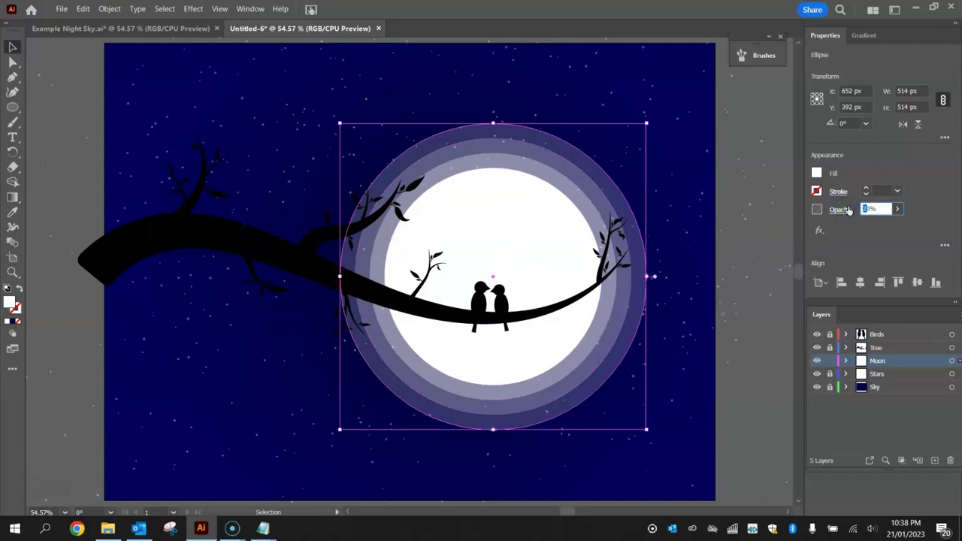
pyautogui.write('10')
pyautogui.press('Return')
pyautogui.click(741, 124)
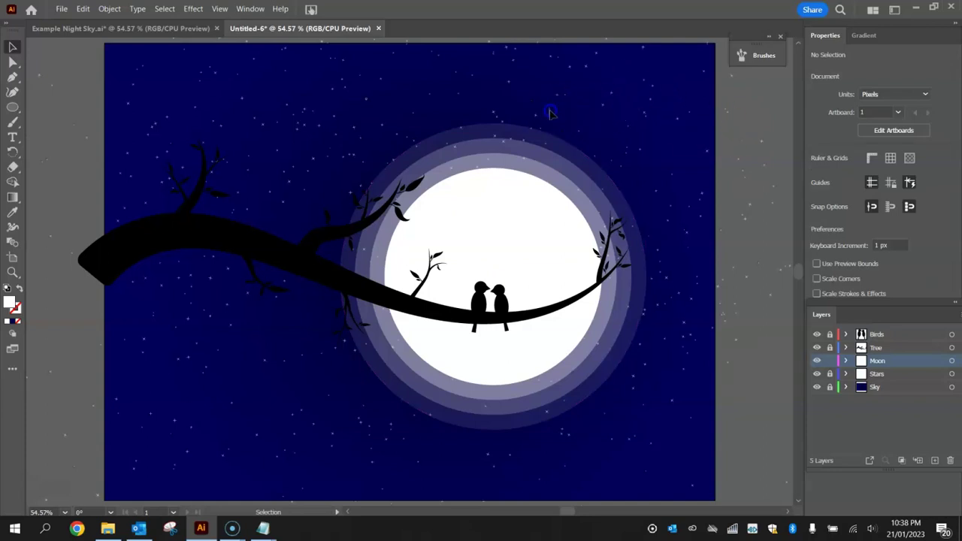
# Step: Apply a 10 px Gaussian Blur to the moon rings, then collapse the Moon layer
pyautogui.click(544, 168)
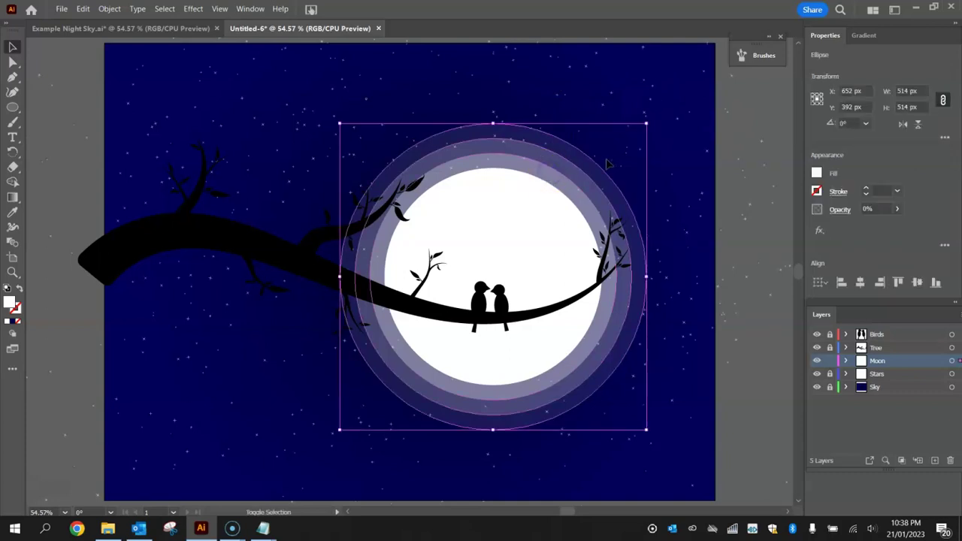
pyautogui.click(846, 361)
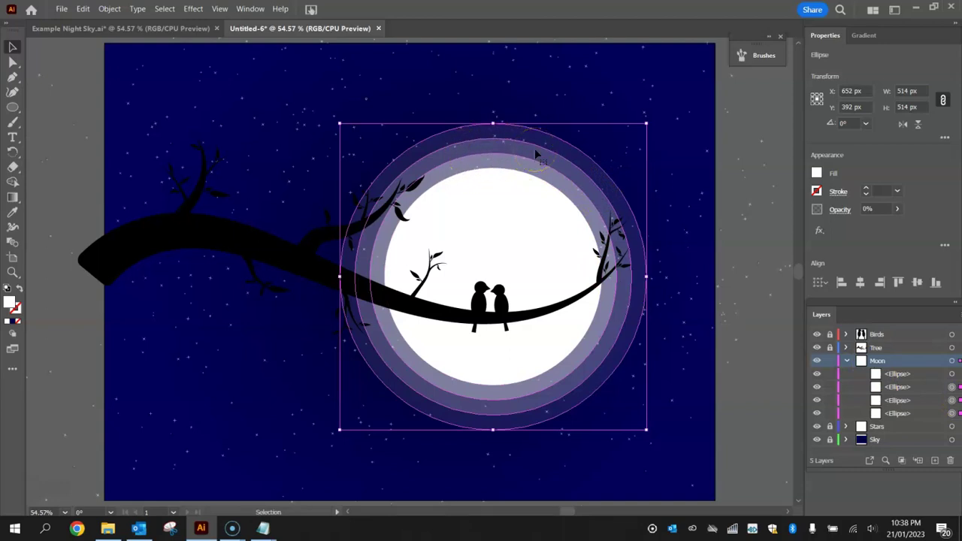
pyautogui.click(194, 9)
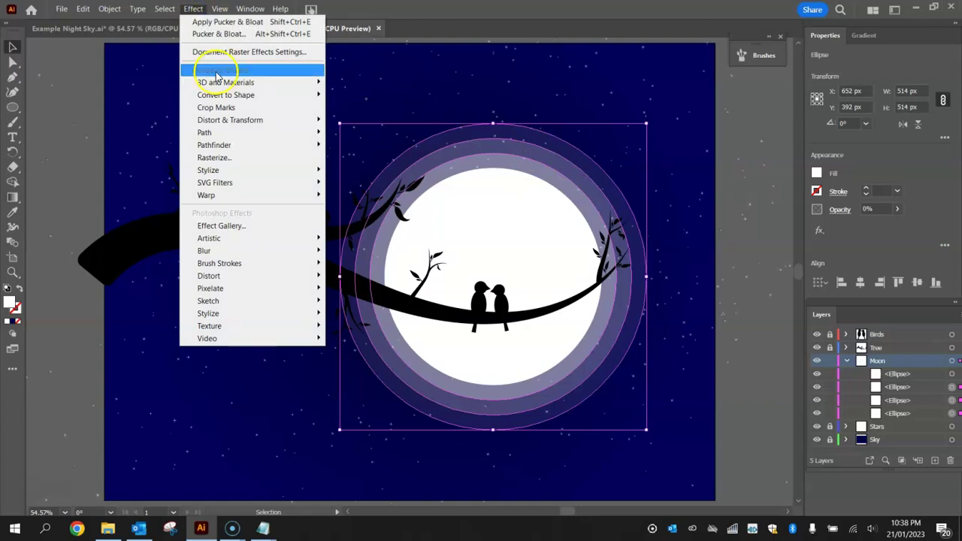
pyautogui.moveTo(227, 252)
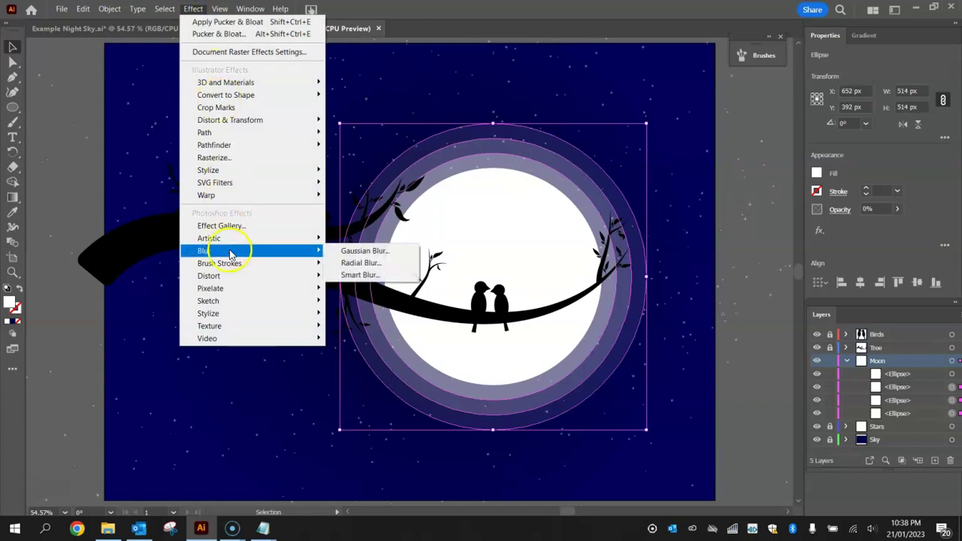
pyautogui.click(379, 251)
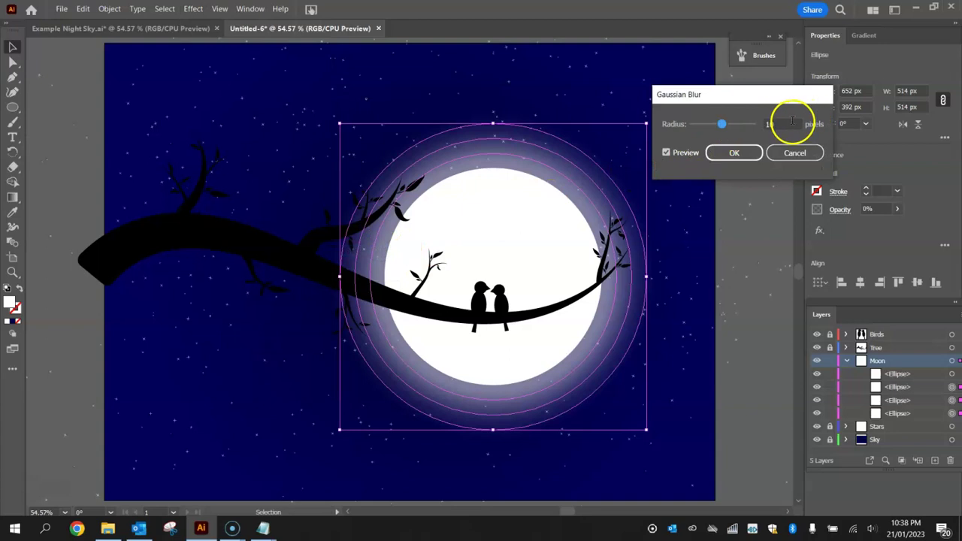
pyautogui.doubleClick(777, 124)
pyautogui.click(727, 167)
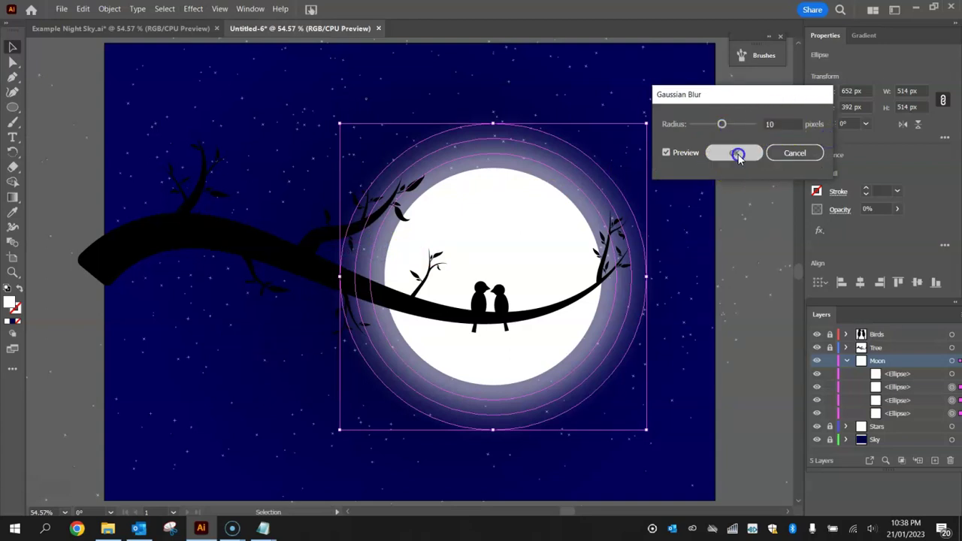
pyautogui.click(41, 68)
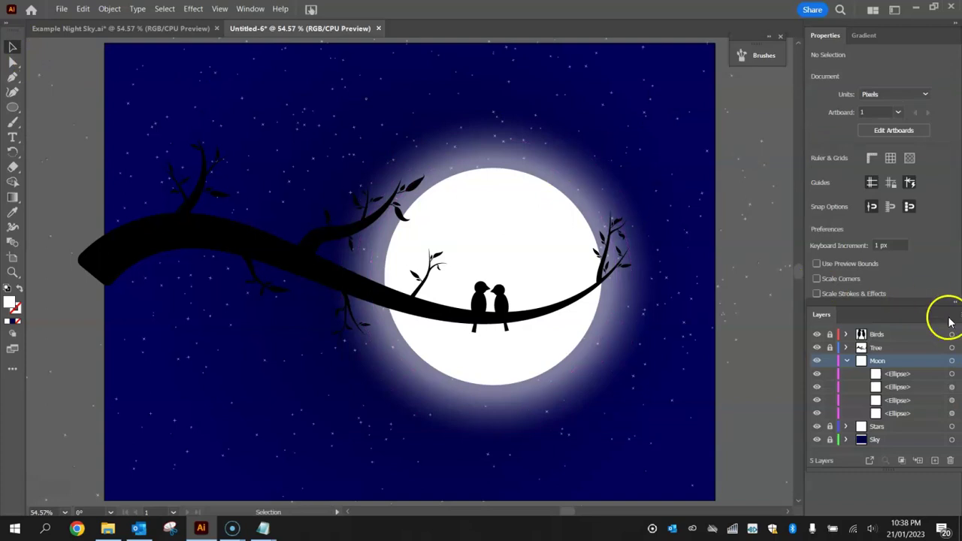
pyautogui.click(845, 362)
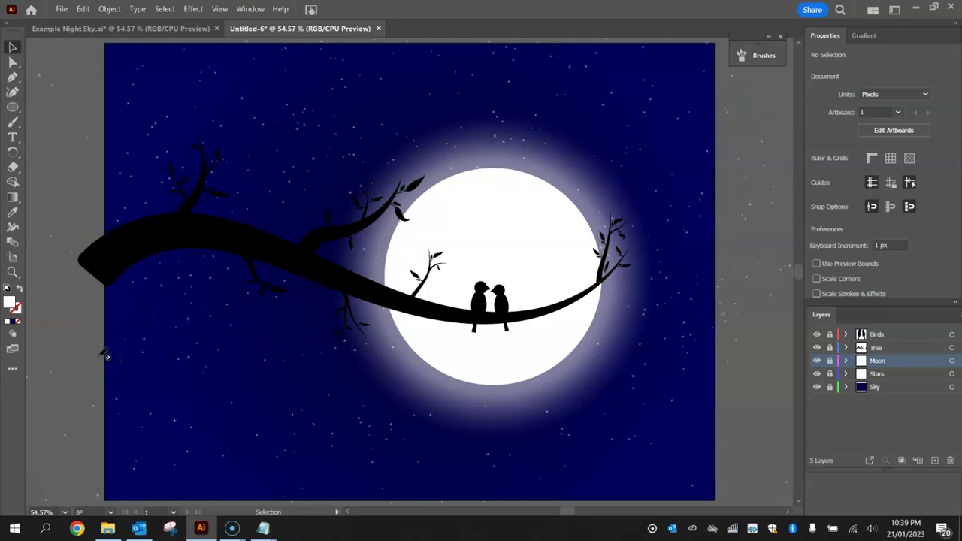
pyautogui.moveTo(731, 40); pyautogui.dragTo(894, 45)
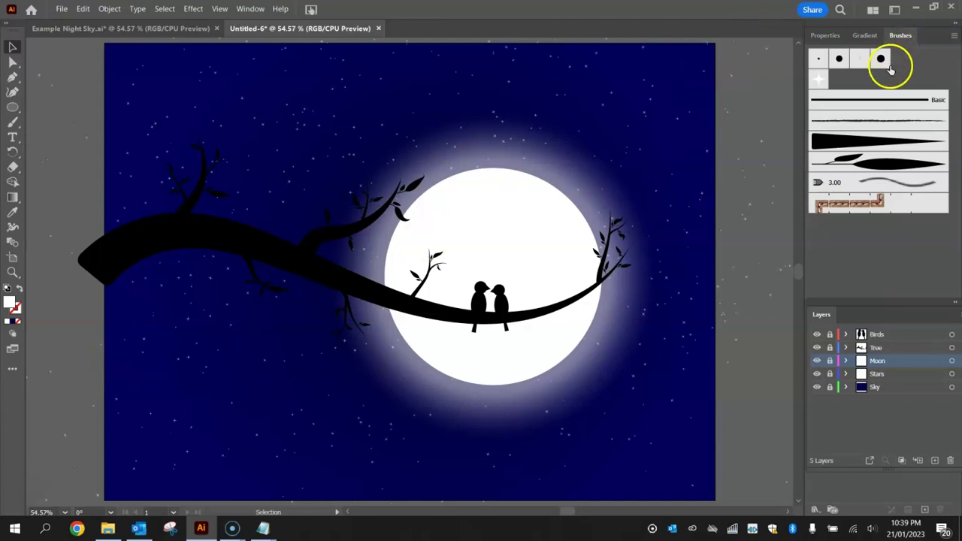
# Step: Select and unlock the Stars layer for editing
pyautogui.click(881, 373)
pyautogui.click(829, 373)
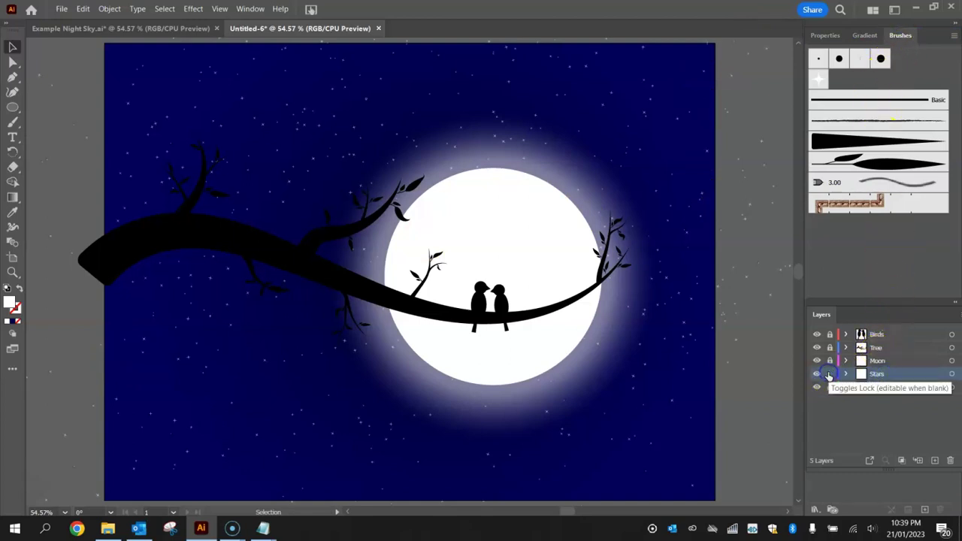
pyautogui.scroll(-3, 564, 253)
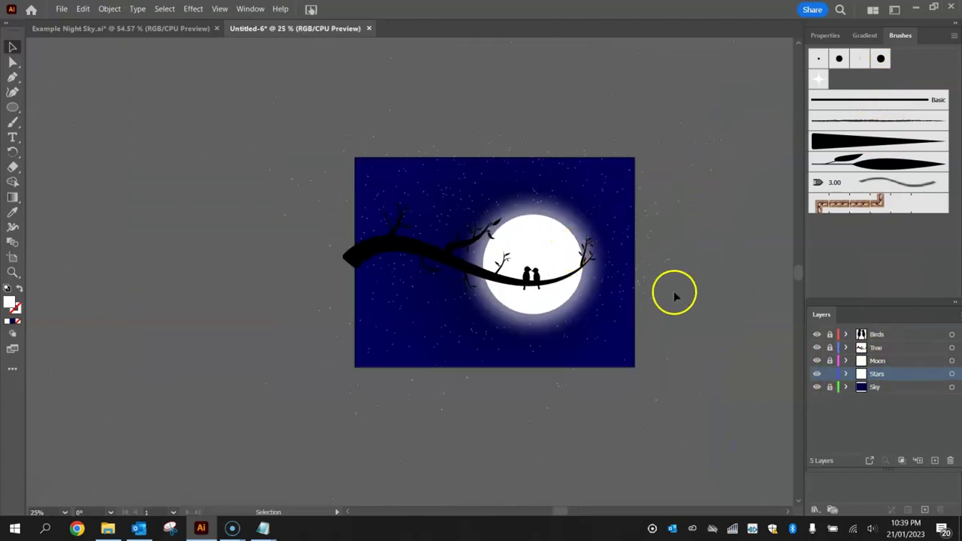
pyautogui.scroll(1, 675, 281)
pyautogui.scroll(1, 294, 180)
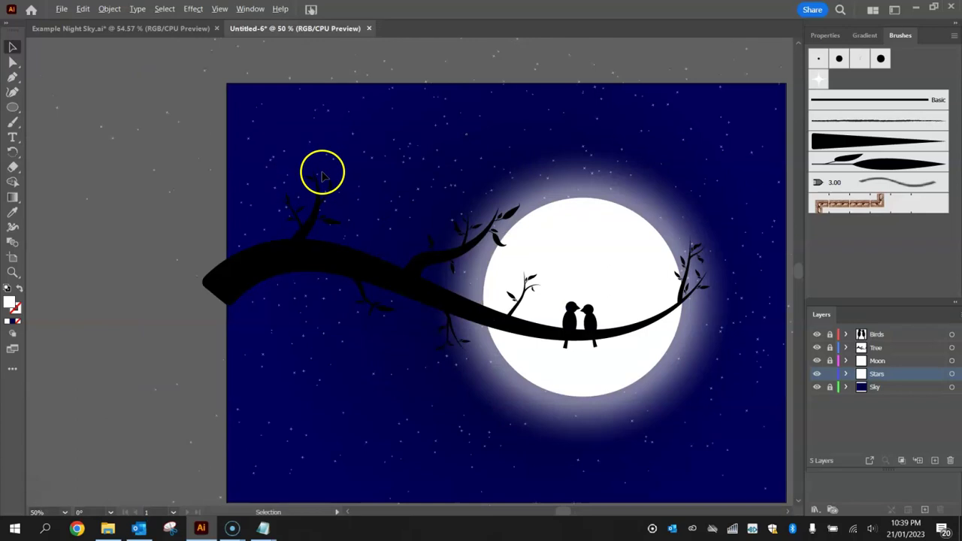
pyautogui.scroll(-1, 323, 170)
# Step: Draw an orange-filled rectangle sized to cover the whole 1024×768 artboard
pyautogui.moveTo(15, 98); pyautogui.dragTo(85, 107)
pyautogui.click(824, 36)
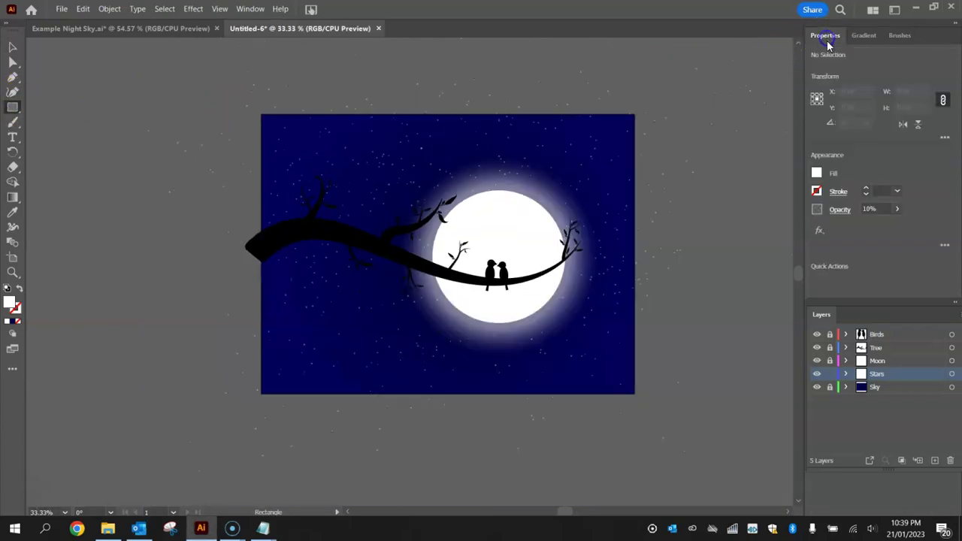
pyautogui.click(817, 173)
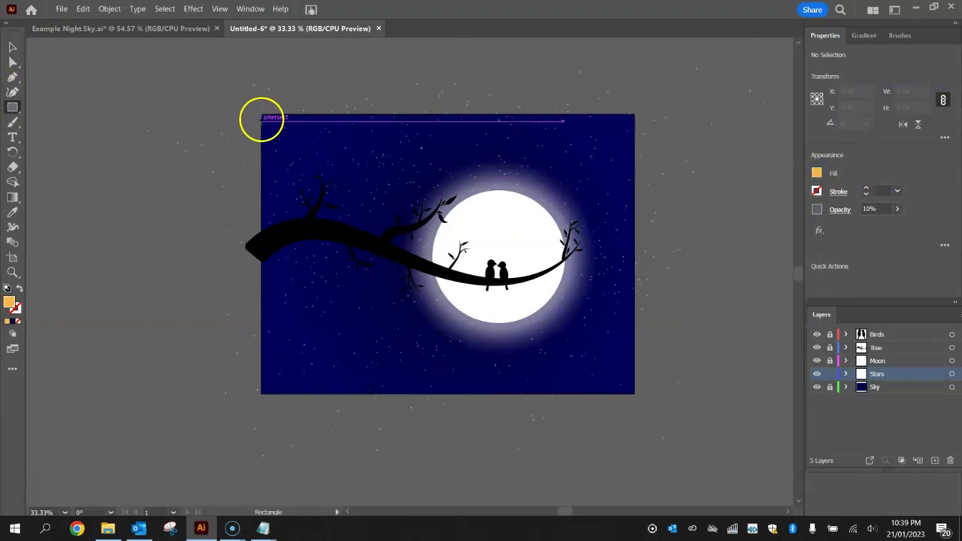
pyautogui.moveTo(262, 114); pyautogui.dragTo(635, 393)
pyautogui.scroll(1, 487, 135)
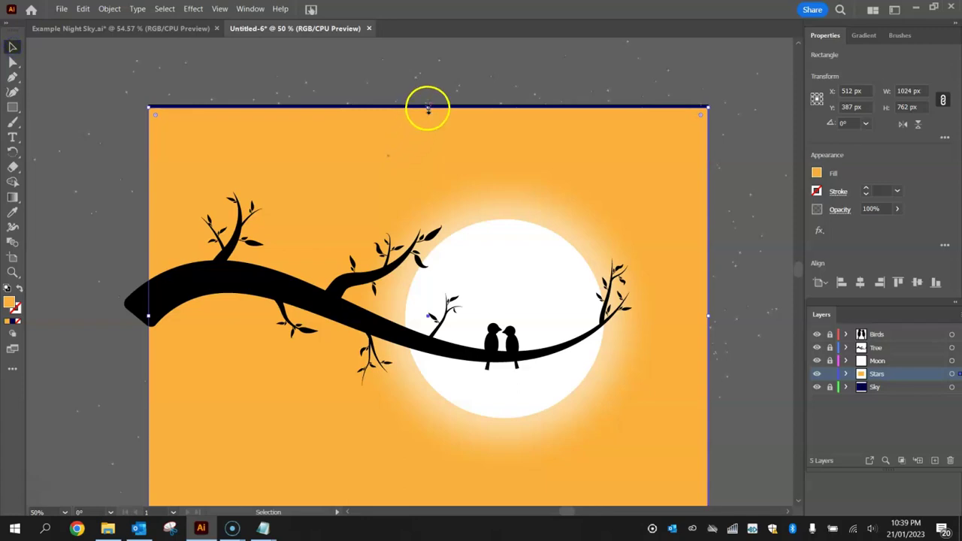
pyautogui.moveTo(427, 107); pyautogui.dragTo(427, 105)
pyautogui.click(31, 128)
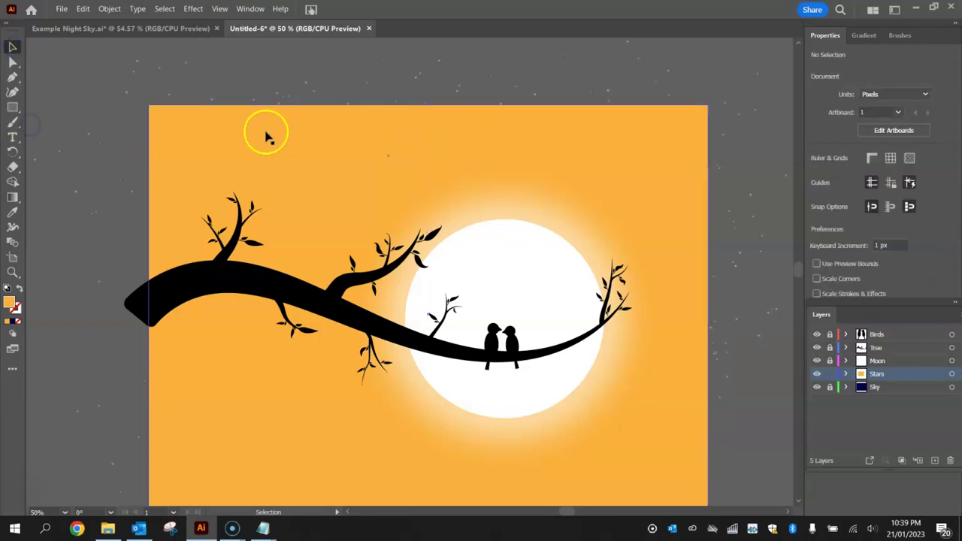
# Step: Select the rectangle with all the stars and make a clipping mask
pyautogui.scroll(-1, 165, 154)
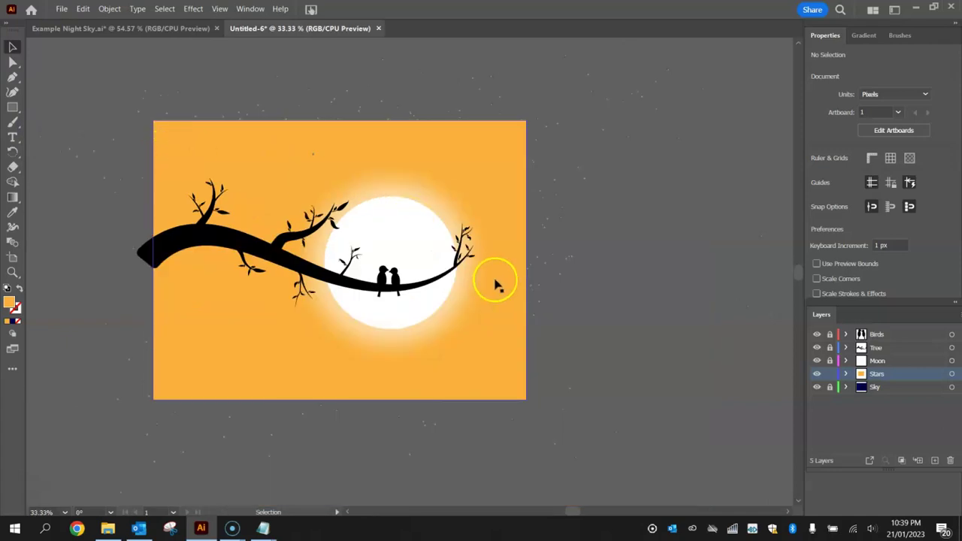
pyautogui.press('a')
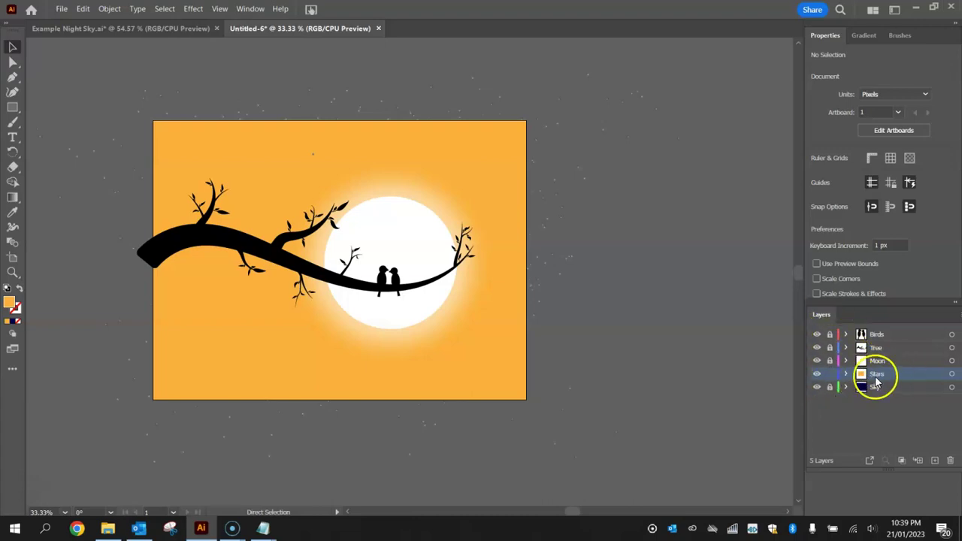
pyautogui.press('v')
pyautogui.hotkey('ctrl', 'a')
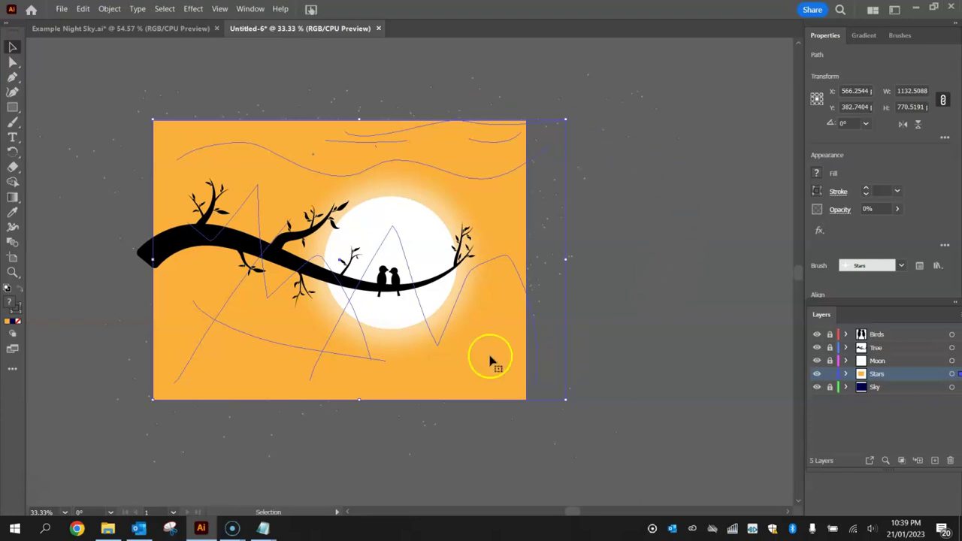
pyautogui.rightClick(172, 135)
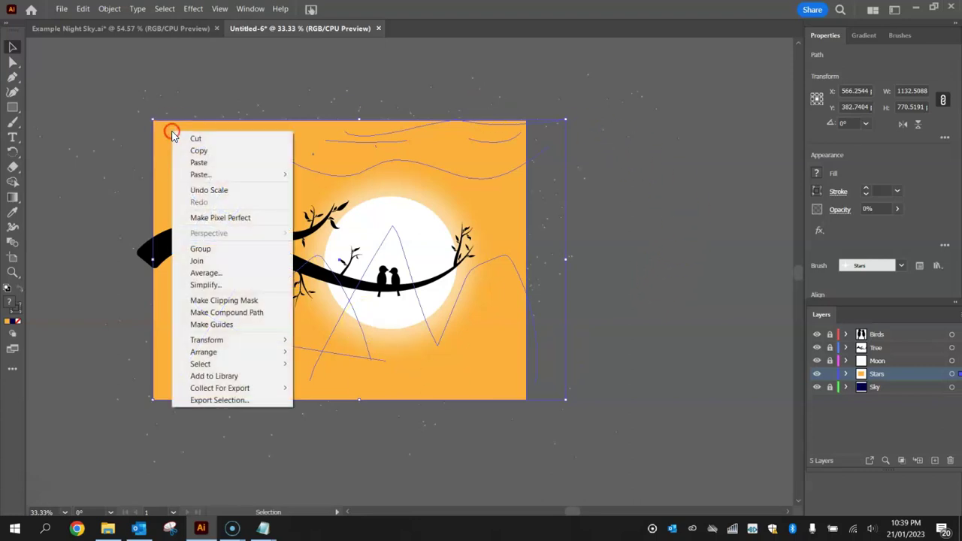
pyautogui.click(236, 301)
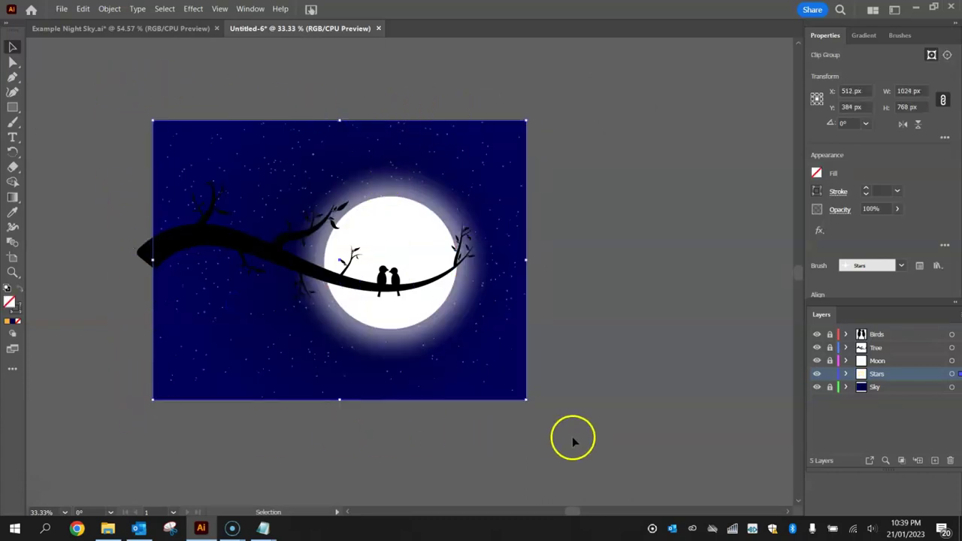
pyautogui.click(630, 253)
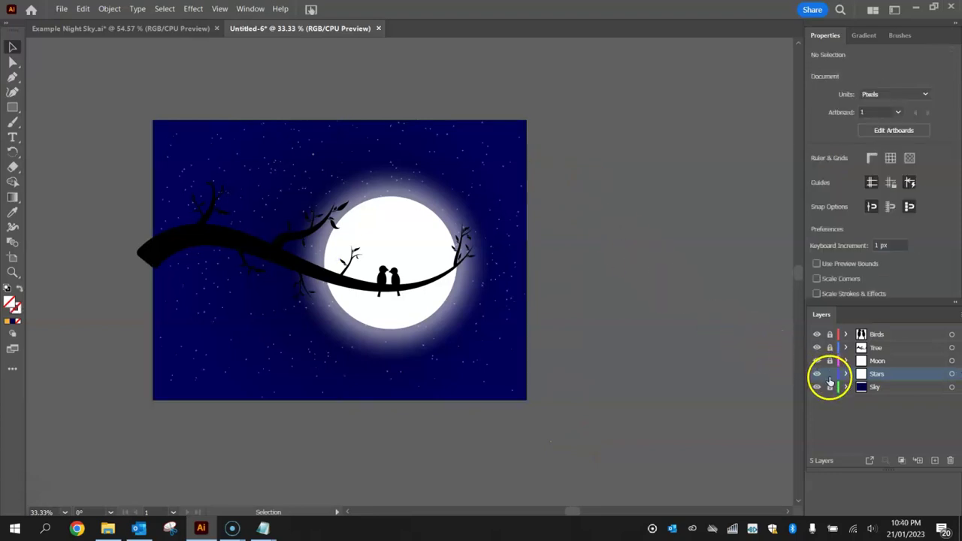
# Step: On the Tree layer, draw an orange rectangle covering the whole artboard
pyautogui.click(886, 347)
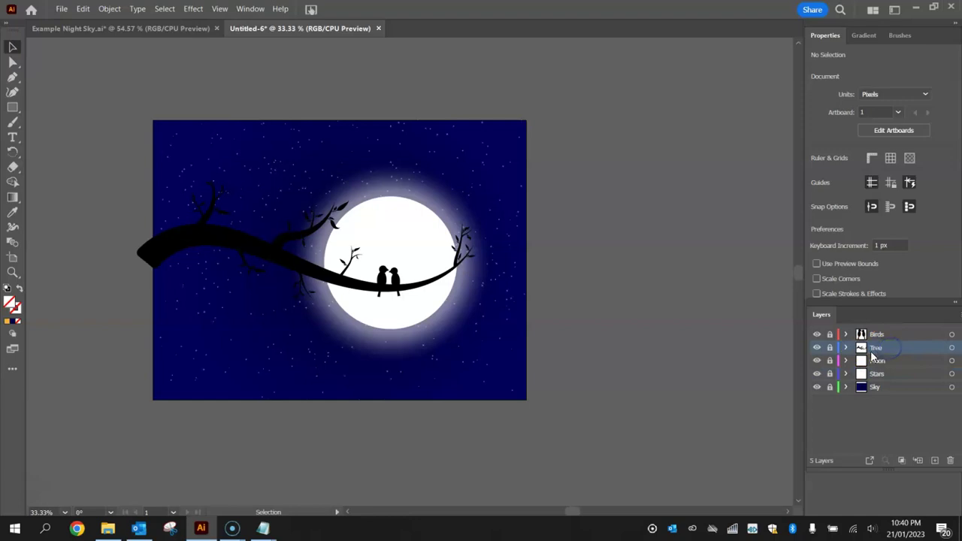
pyautogui.click(12, 107)
pyautogui.click(817, 173)
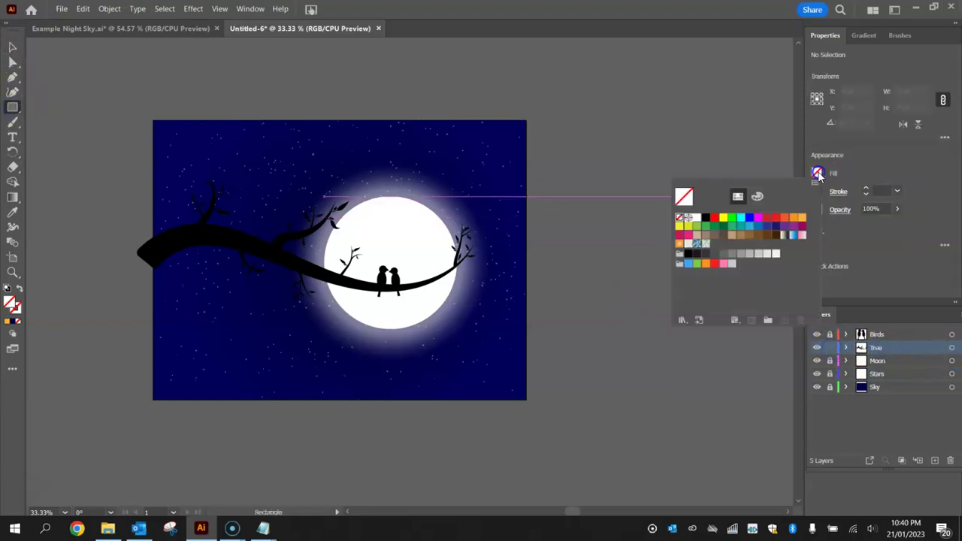
pyautogui.click(801, 216)
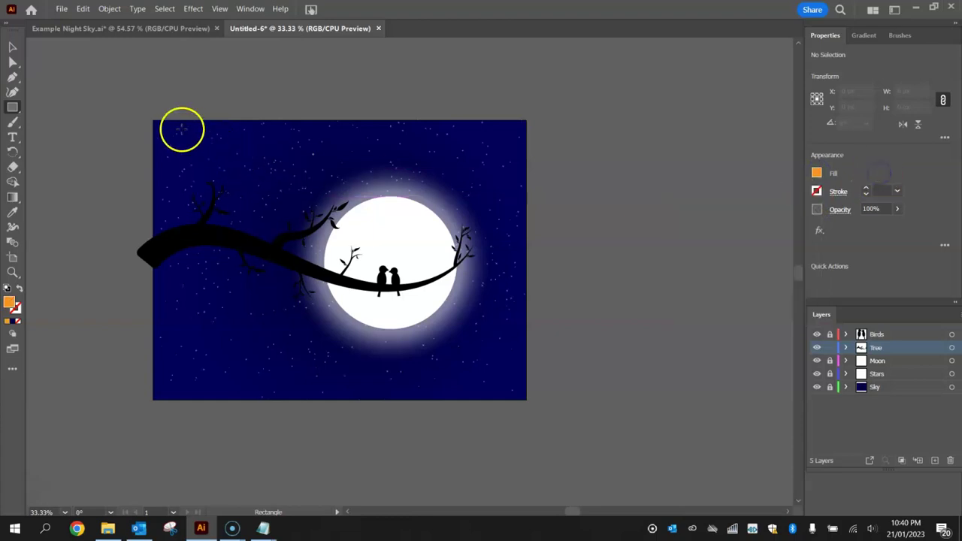
pyautogui.moveTo(154, 120); pyautogui.dragTo(526, 398)
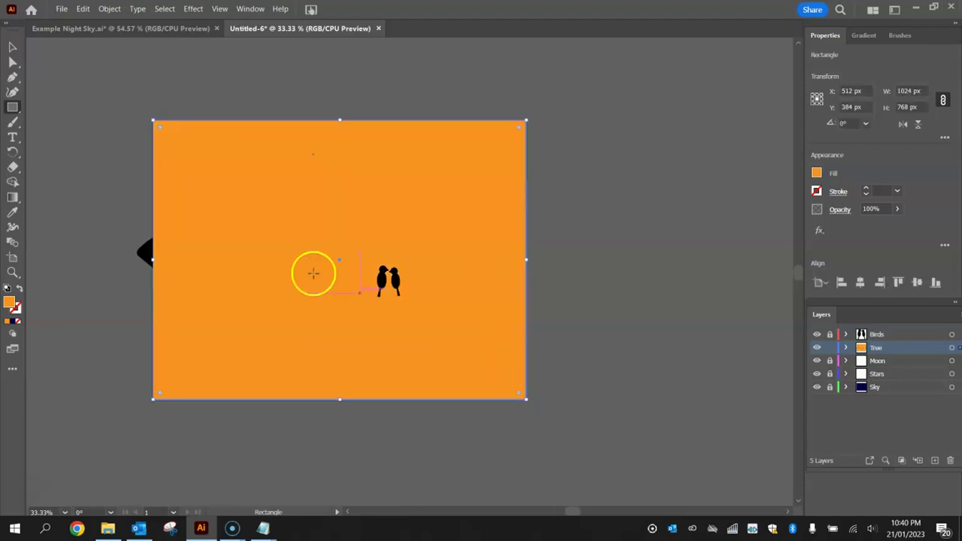
# Step: Select the rectangle and tree artwork and make a clipping mask
pyautogui.hotkey('ctrl', 'a')
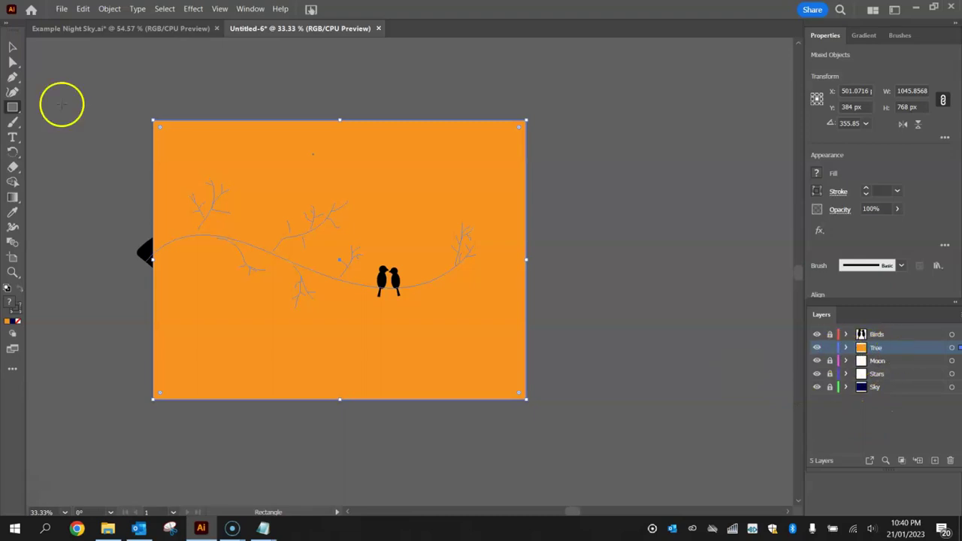
pyautogui.click(10, 45)
pyautogui.rightClick(211, 145)
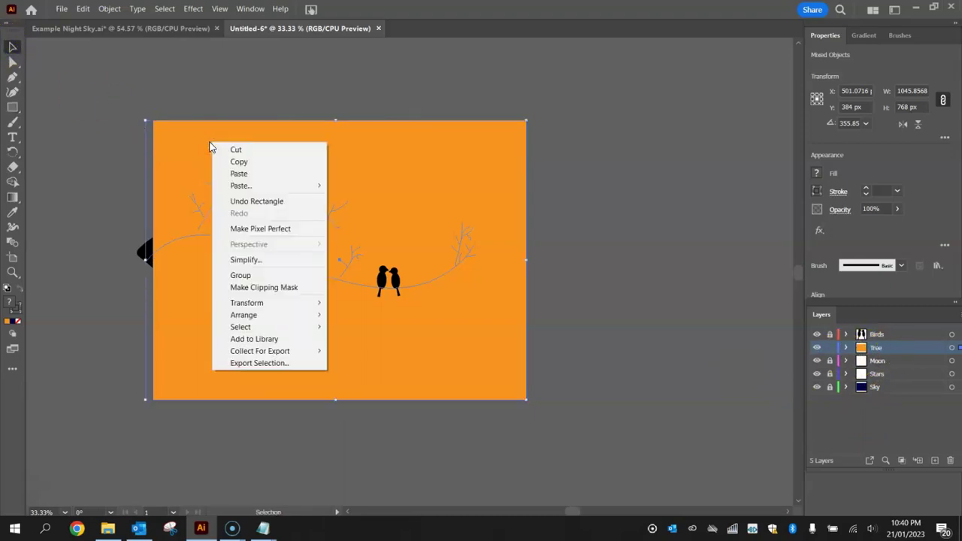
pyautogui.click(274, 292)
pyautogui.click(83, 54)
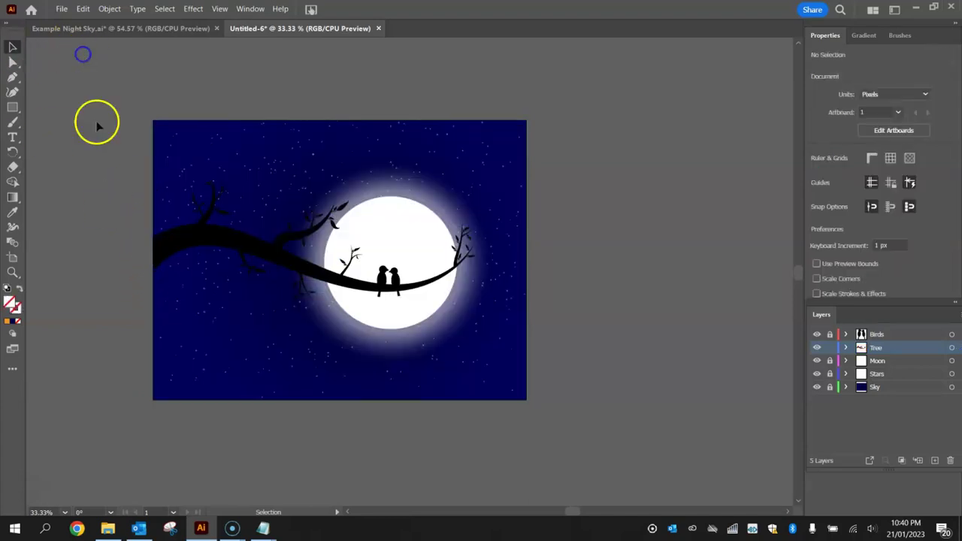
# Step: Fit the artboard in the window with Ctrl+0 to view the finished scene
pyautogui.hotkey('ctrl', '0')
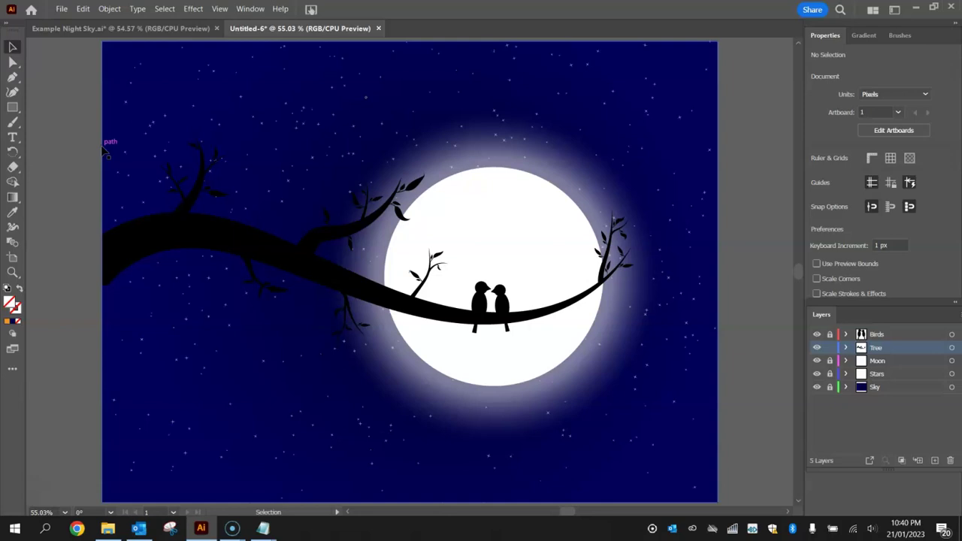
pyautogui.click(81, 123)
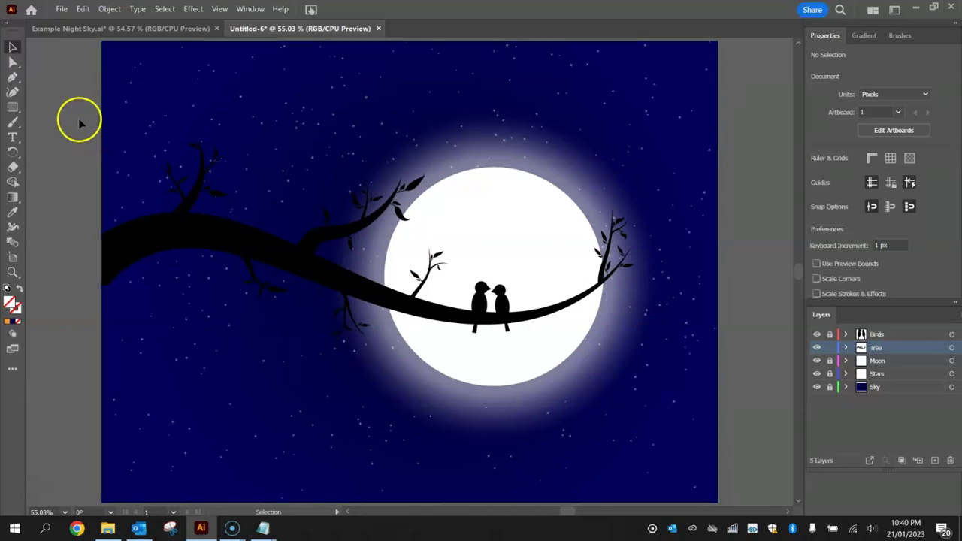